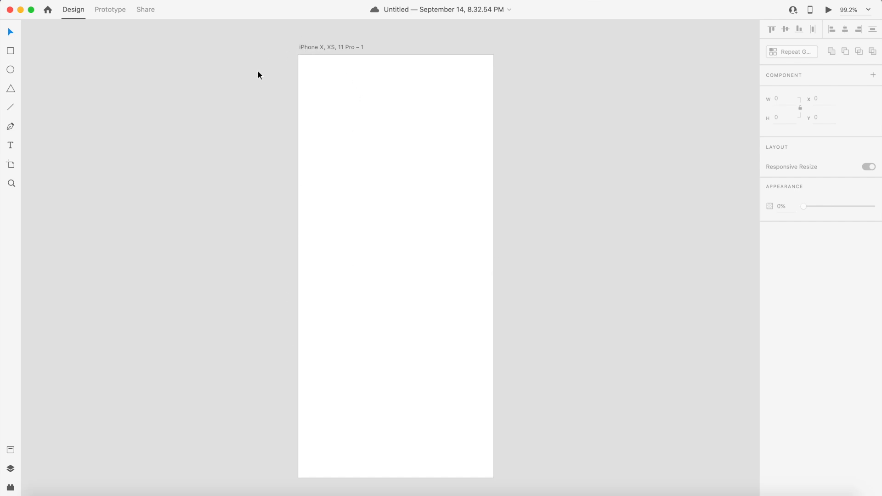
# - Add the heading text 'Word Of The Day' near the top of the artboard
pyautogui.hscroll(-1, 257, 71)
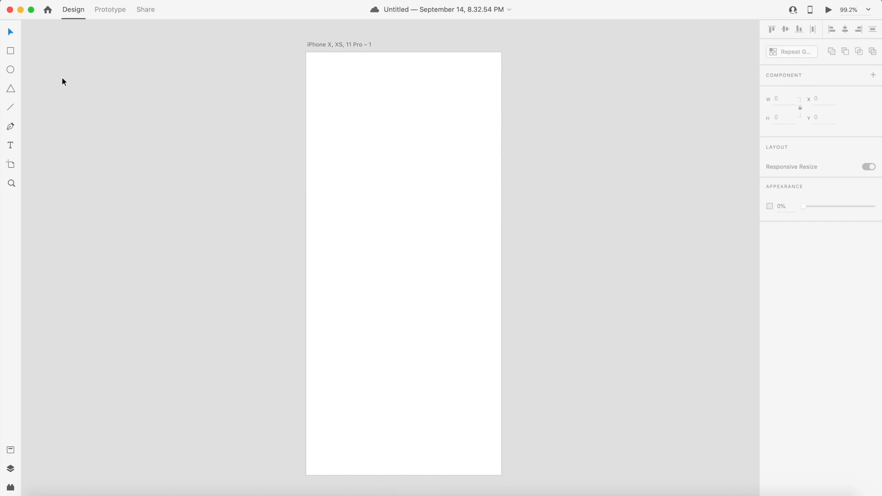
pyautogui.click(360, 69)
pyautogui.write('Word')
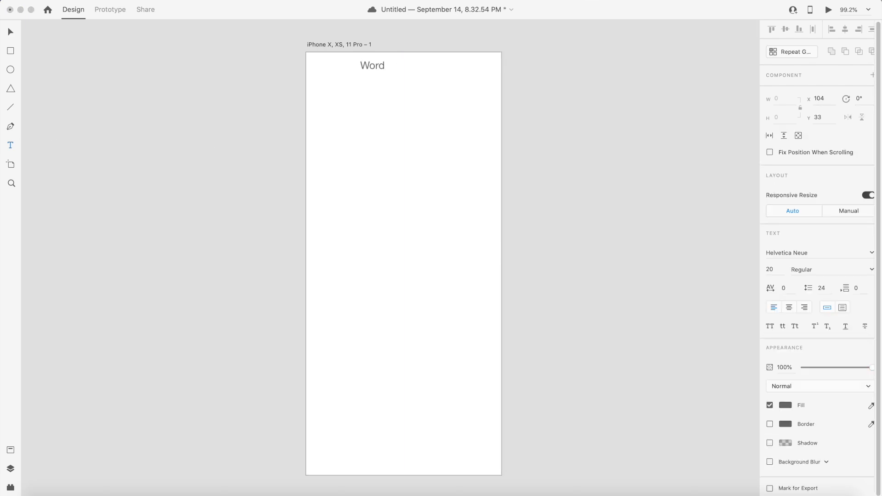
pyautogui.write(' Of The Day')
pyautogui.click(10, 32)
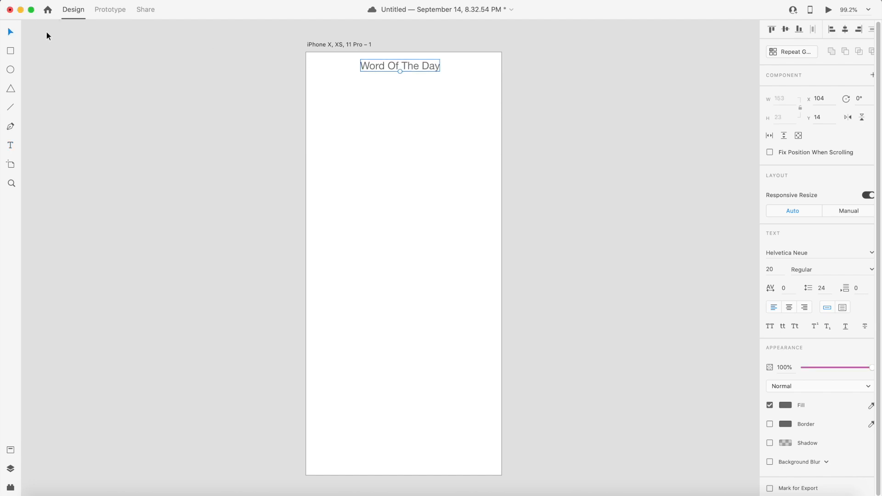
# - Change the heading text's fill colour to black using the colour picker
pyautogui.click(785, 406)
pyautogui.moveTo(698, 386); pyautogui.dragTo(583, 272)
pyautogui.click(399, 152)
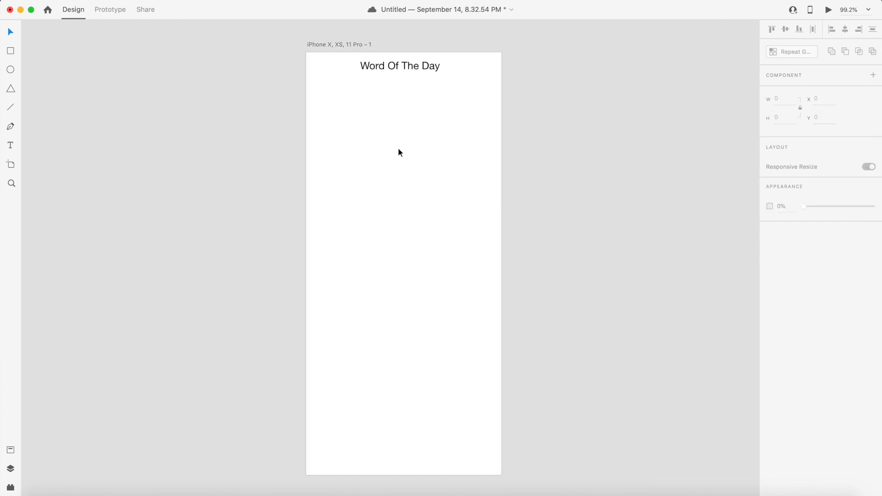
# - Set the heading's font size to 22 and centre it horizontally on the artboard
pyautogui.click(411, 70)
pyautogui.doubleClick(428, 71)
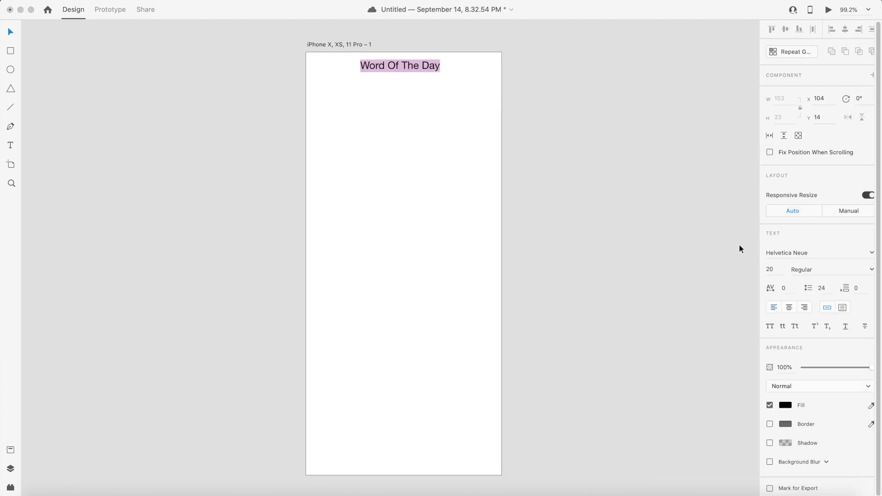
pyautogui.click(424, 65)
pyautogui.press('super+a')
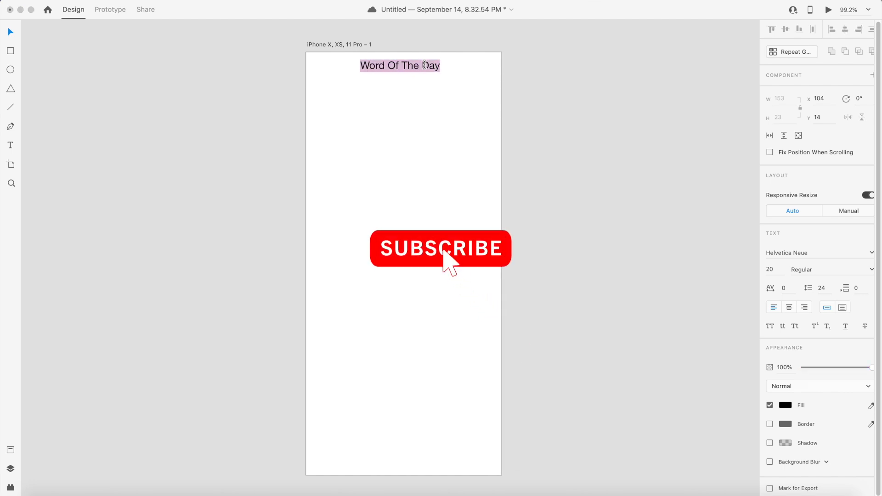
pyautogui.click(774, 267)
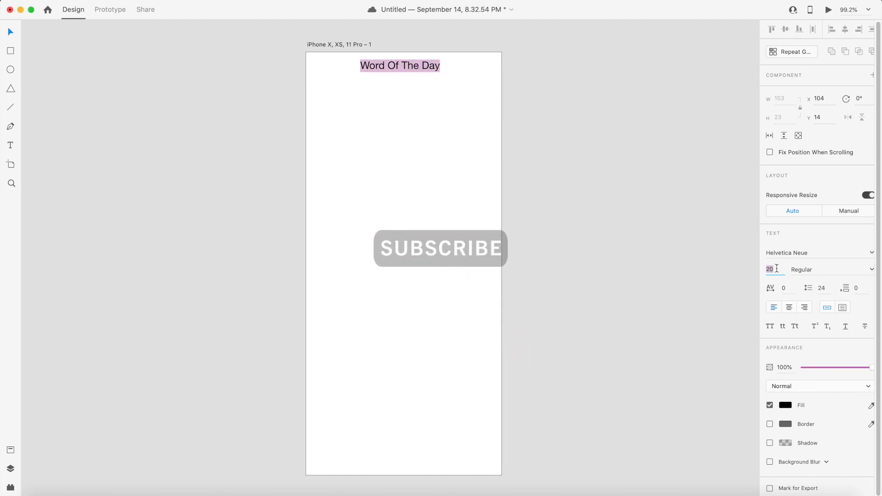
pyautogui.write('22')
pyautogui.press('Return')
pyautogui.press('Escape')
pyautogui.moveTo(445, 65)
pyautogui.mouseDown()
pyautogui.moveTo(431, 65)
pyautogui.moveTo(441, 66)
pyautogui.mouseUp()
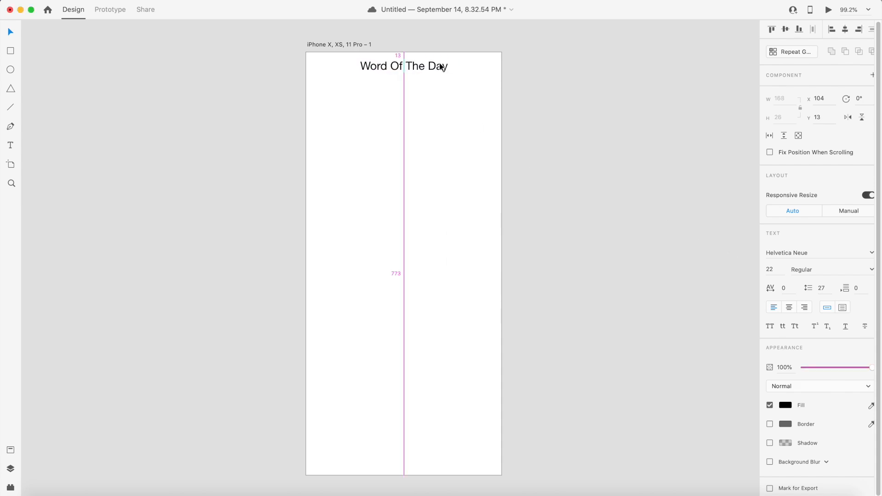
pyautogui.click(421, 87)
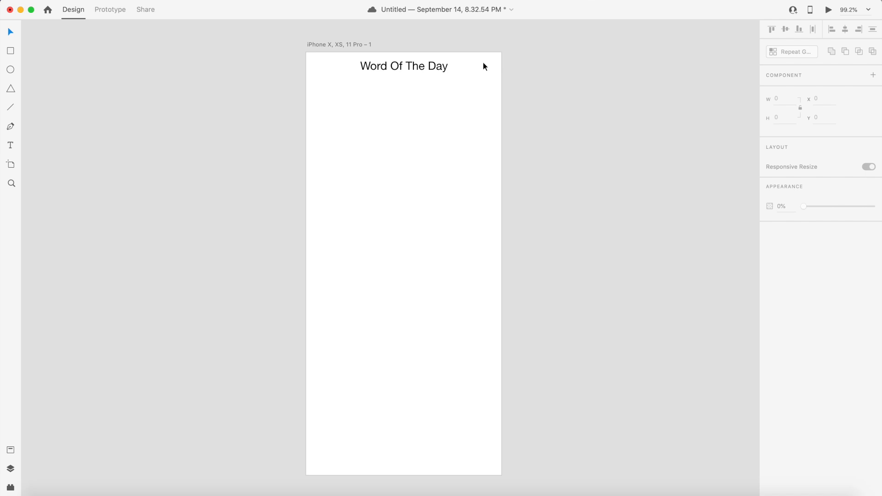
# - Switch to the browser and browse the Font Awesome download page and solid icons cheatsheet
pyautogui.press('super+Tab')
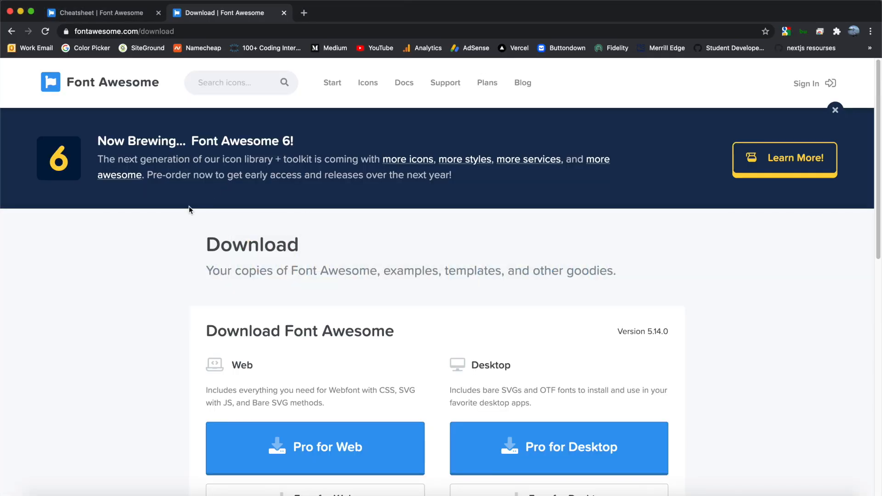
pyautogui.scroll(-4, 166, 245)
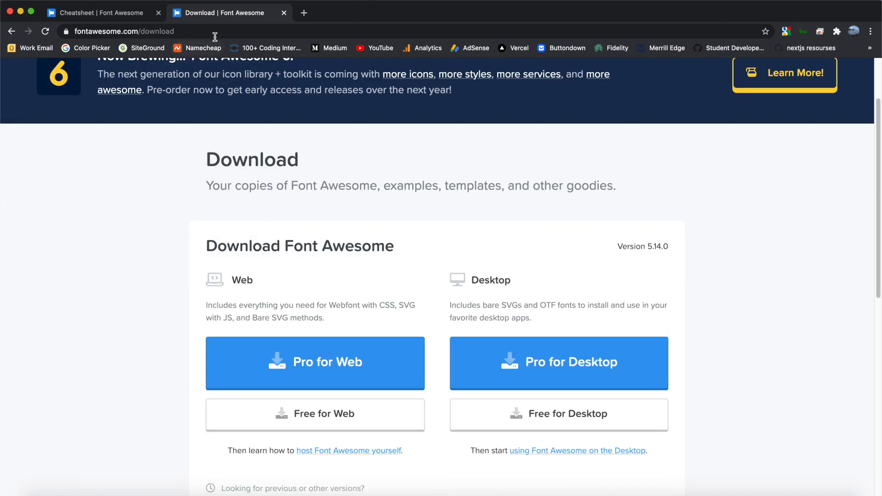
pyautogui.click(135, 31)
pyautogui.click(95, 189)
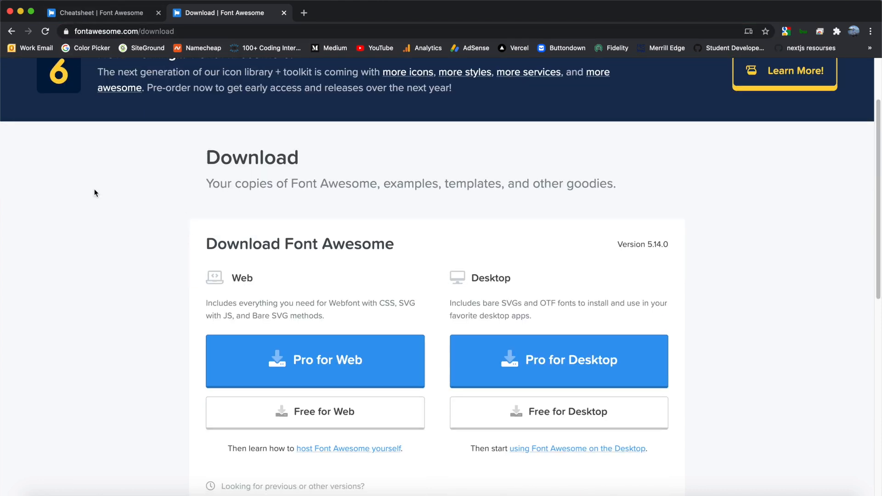
pyautogui.scroll(-1, 95, 190)
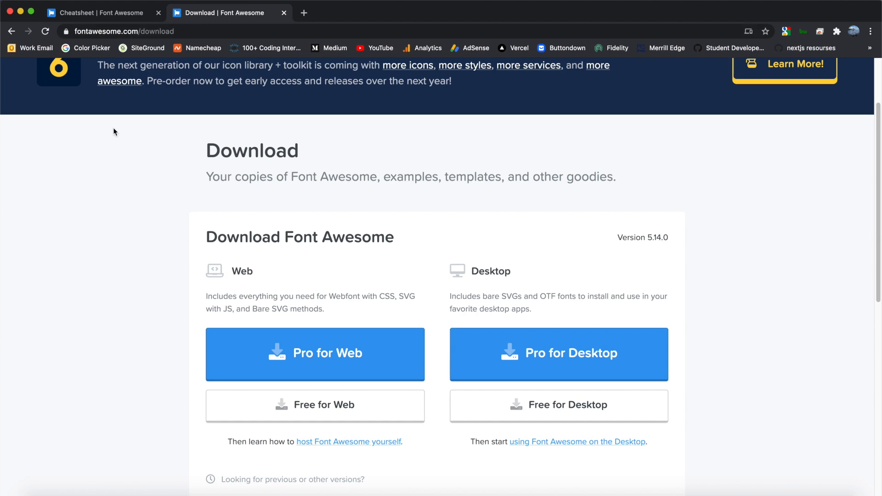
pyautogui.click(96, 13)
pyautogui.scroll(2, 330, 260)
pyautogui.scroll(-5, 339, 303)
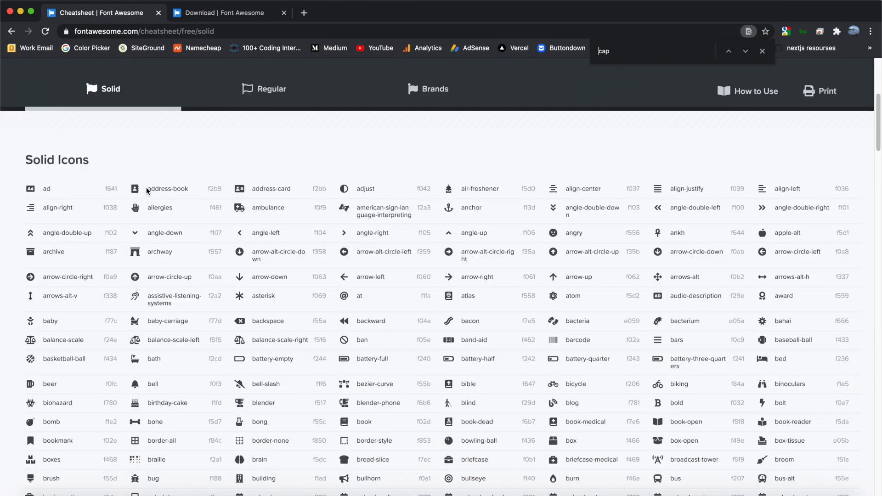
pyautogui.click(232, 32)
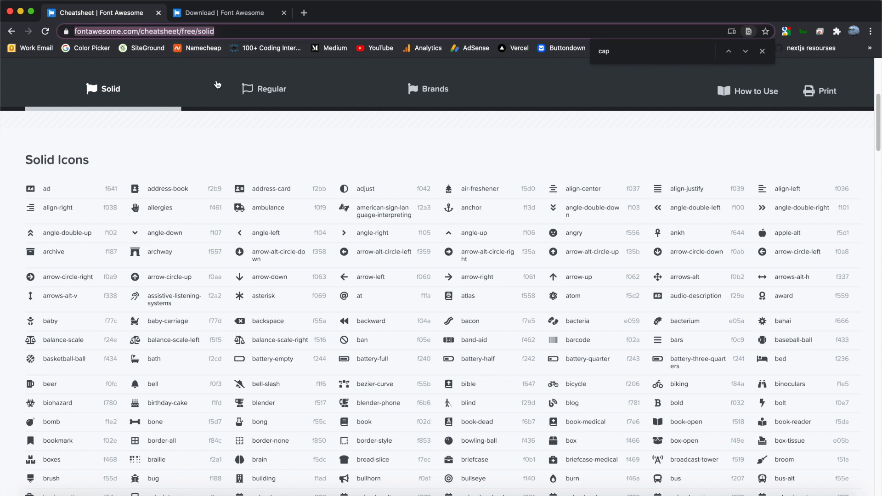
pyautogui.click(263, 145)
pyautogui.scroll(1, 263, 145)
pyautogui.press('super+Tab')
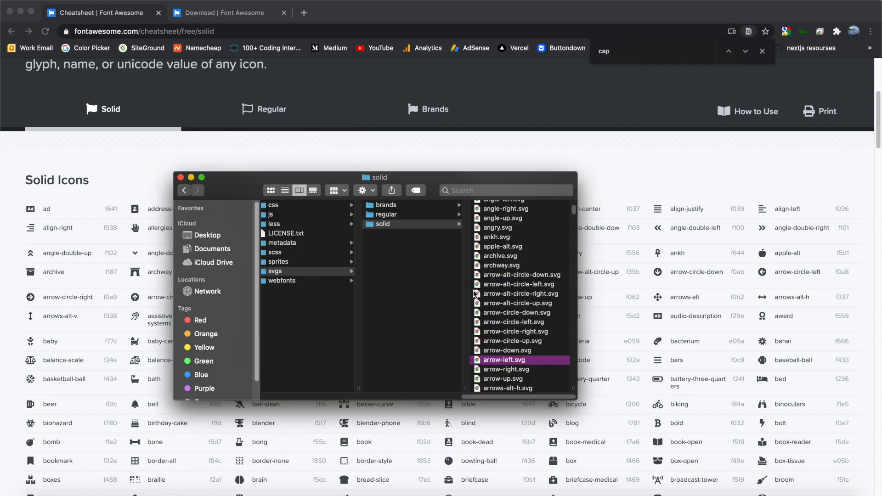
pyautogui.hscroll(-3, 461, 276)
pyautogui.hscroll(3, 449, 272)
pyautogui.click(312, 156)
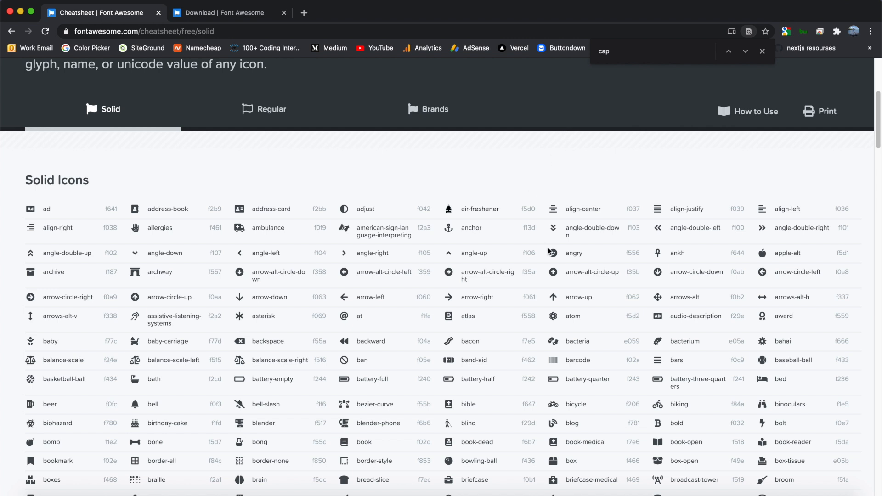
pyautogui.scroll(-1, 551, 253)
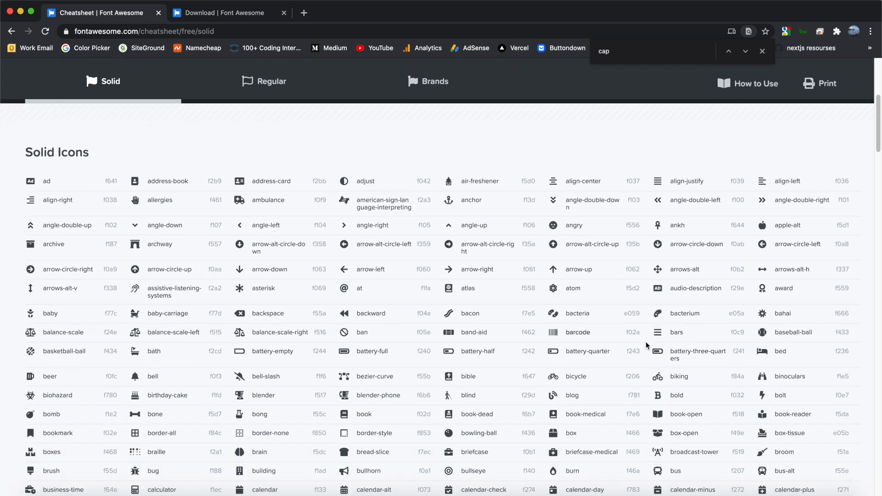
pyautogui.scroll(1, 666, 332)
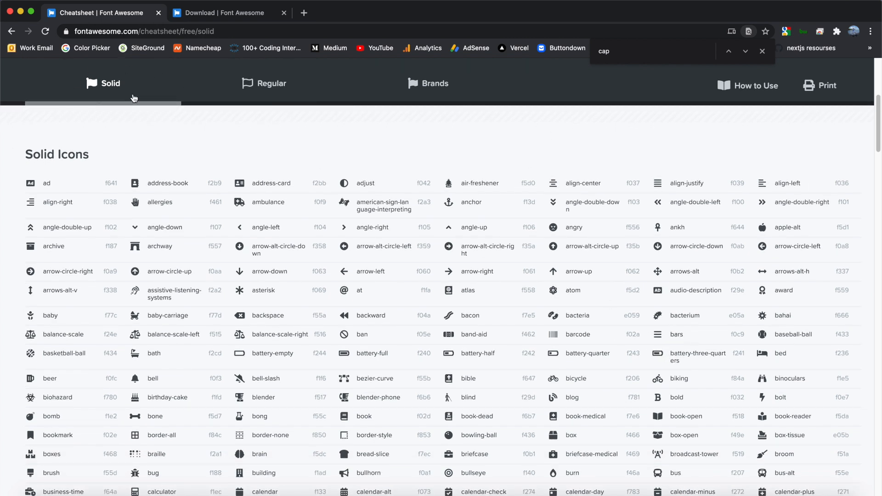
# - Copy bars.svg from the Font Awesome svgs/solid folder and paste it onto the artboard
pyautogui.press('super+Tab')
pyautogui.click(388, 228)
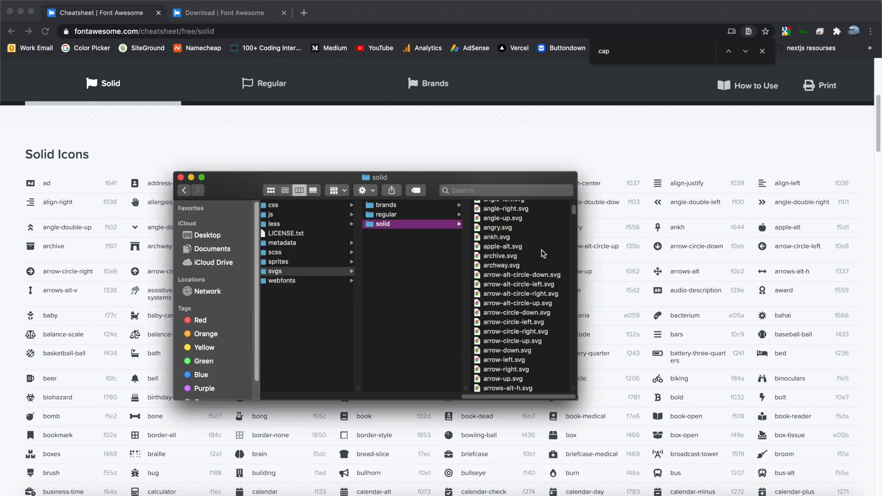
pyautogui.scroll(-10, 531, 246)
pyautogui.scroll(7, 531, 246)
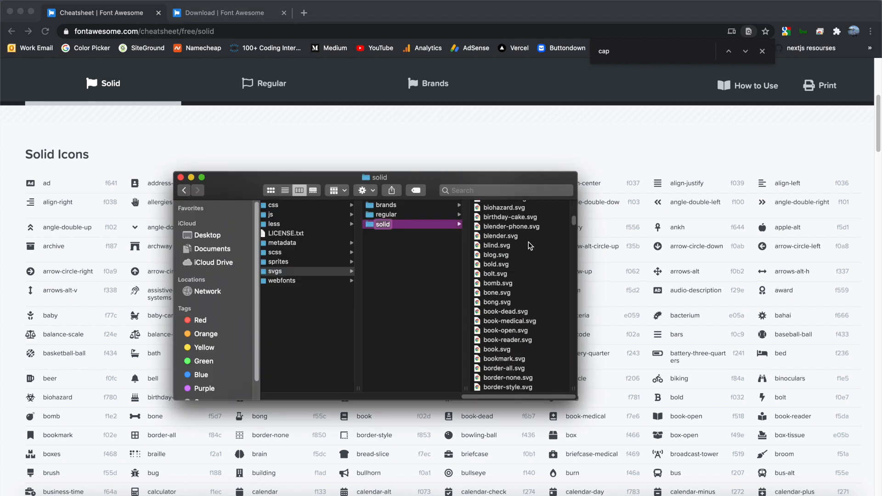
pyautogui.scroll(6, 522, 275)
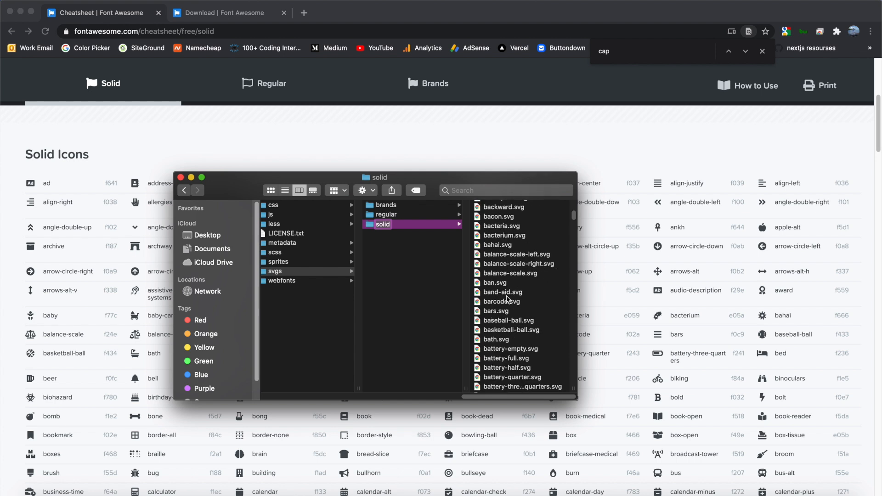
pyautogui.scroll(-2, 513, 268)
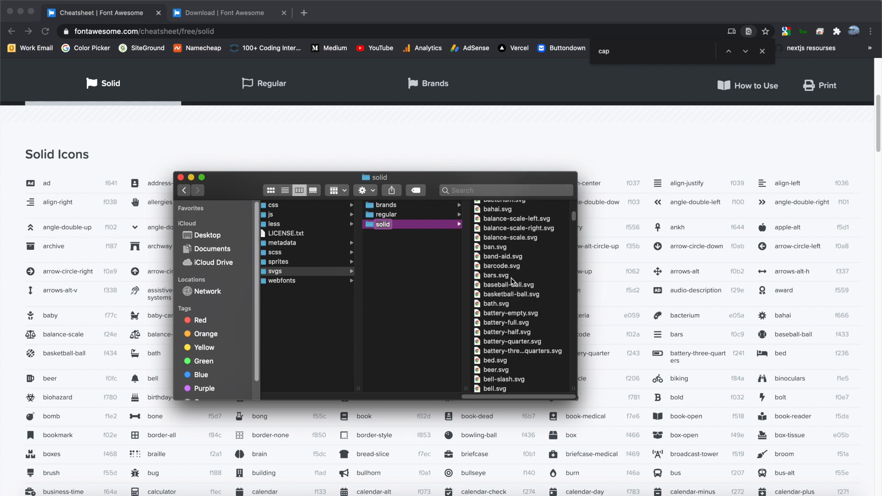
pyautogui.click(503, 277)
pyautogui.rightClick(514, 278)
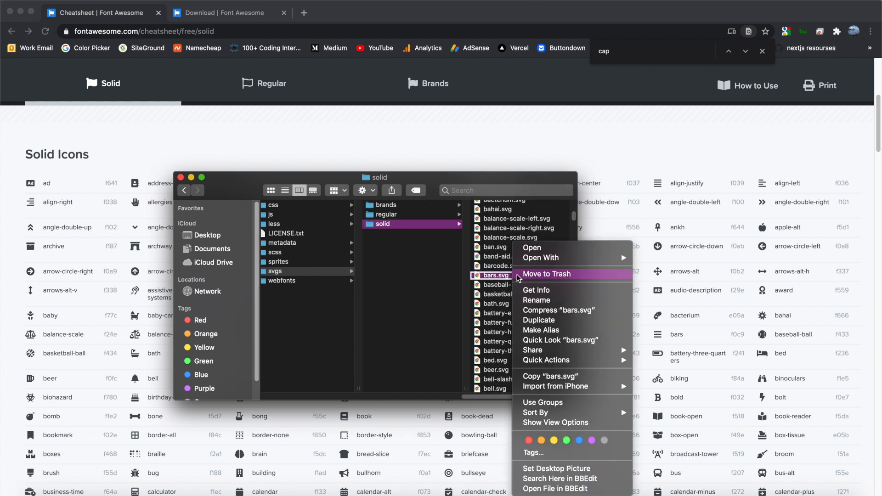
pyautogui.click(552, 375)
pyautogui.click(382, 491)
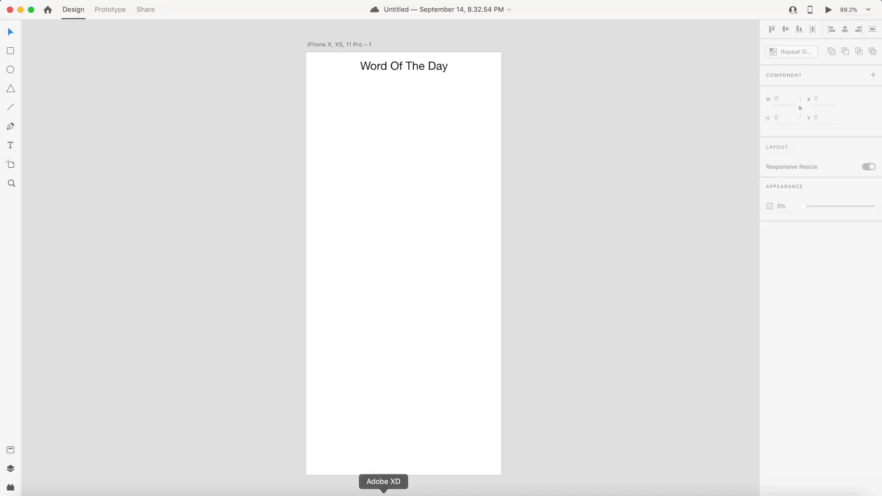
pyautogui.rightClick(368, 126)
pyautogui.click(395, 131)
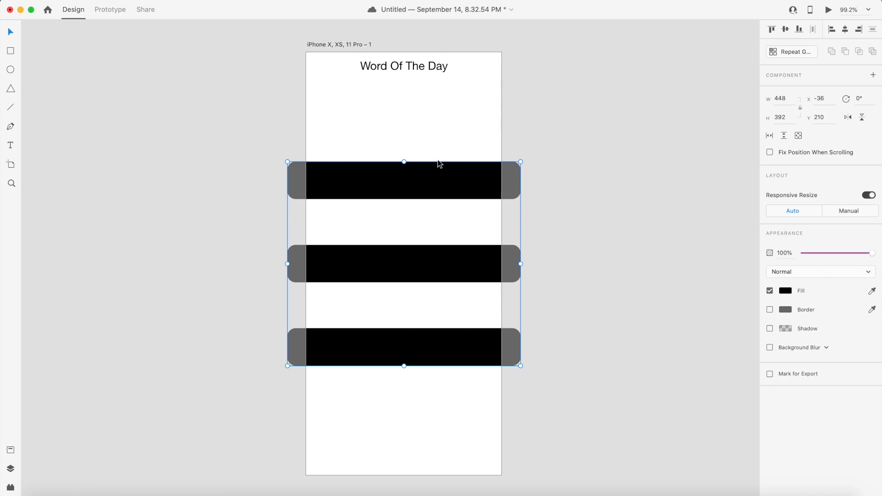
# - Resize the pasted bars icon to 25 by 25
pyautogui.click(782, 98)
pyautogui.write('25')
pyautogui.press('Tab')
pyautogui.write('25')
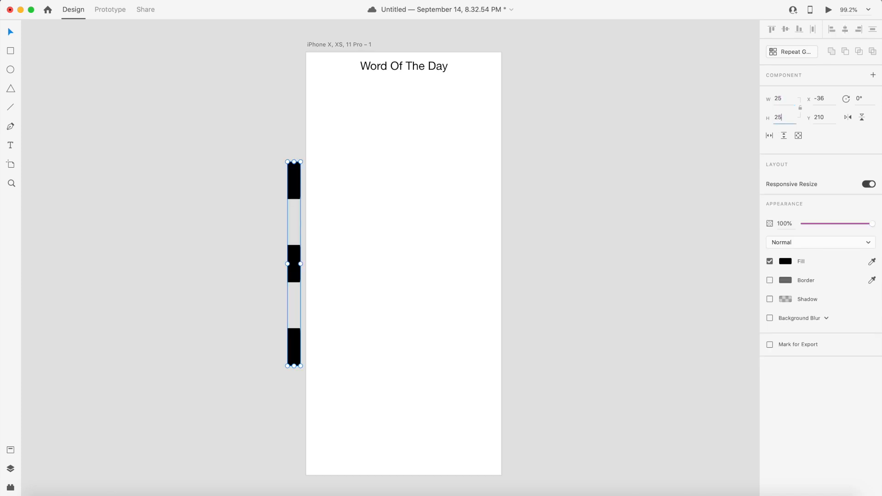
pyautogui.press('Return')
# - Move the bars icon to the artboard's top-left corner, left of the heading
pyautogui.moveTo(294, 172); pyautogui.dragTo(324, 70)
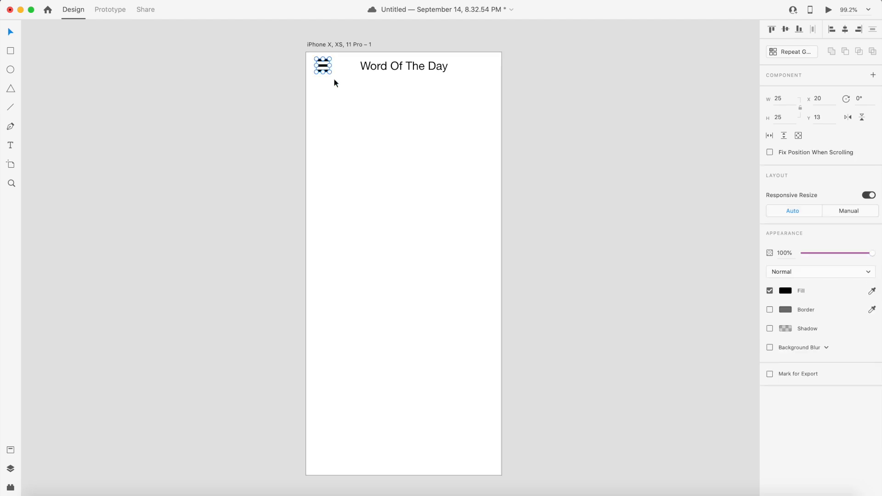
pyautogui.press('Up')
pyautogui.press('Up')
pyautogui.press('Down')
pyautogui.press('Down')
# - Resize the bars icon to 23 by 23 and nudge it slightly down and right
pyautogui.click(781, 99)
pyautogui.write('23')
pyautogui.press('Return')
pyautogui.click(779, 117)
pyautogui.write('23')
pyautogui.press('Return')
pyautogui.press('Down')
pyautogui.press('Right')
pyautogui.click(280, 88)
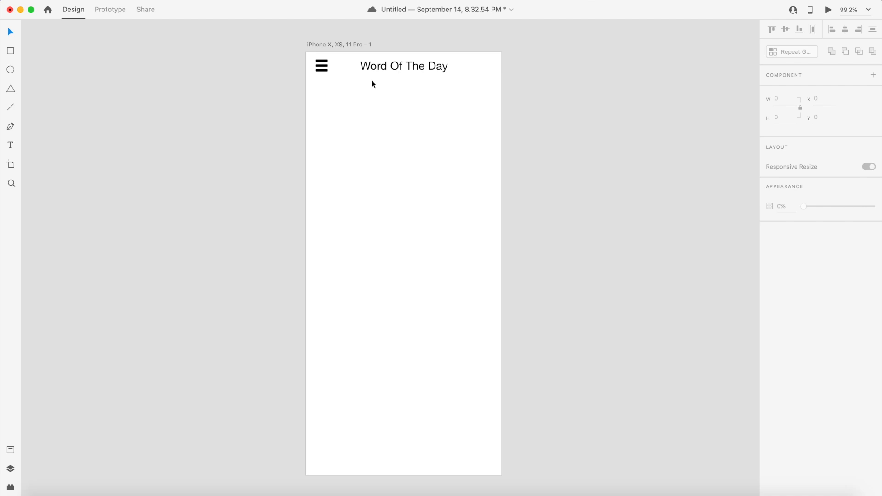
# - Search the Font Awesome solid icons cheatsheet for heart icons
pyautogui.press('super+Tab')
pyautogui.press('super+Tab')
pyautogui.press('super+f')
pyautogui.write('favo')
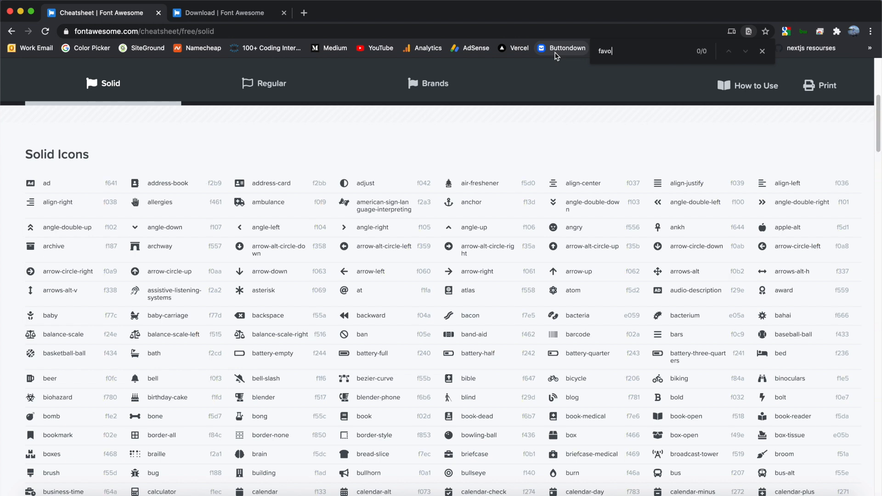
pyautogui.press('BackSpace')
pyautogui.press('BackSpace')
pyautogui.press('BackSpace')
pyautogui.press('BackSpace')
pyautogui.write('hear')
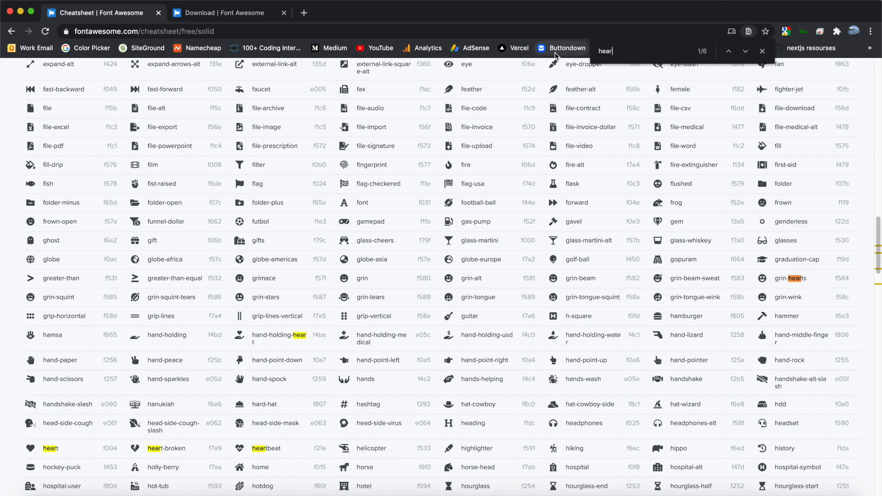
pyautogui.scroll(-2, 252, 301)
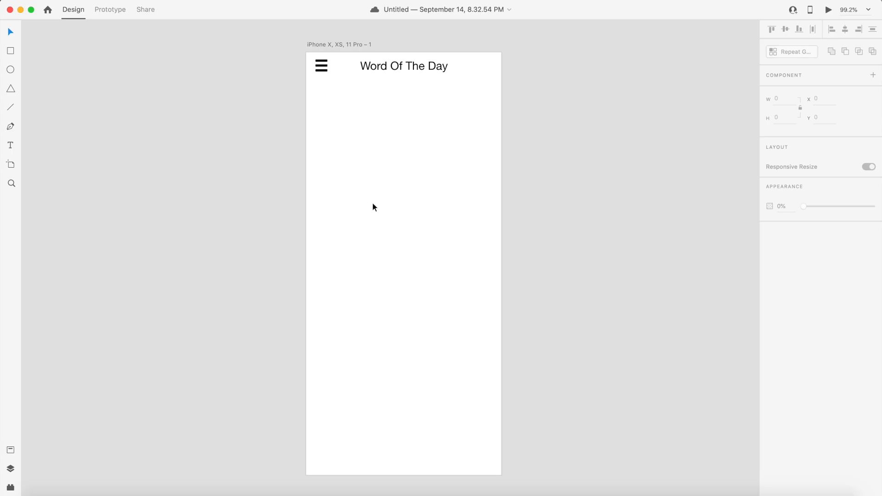
# - Switch to Finder and copy heart.svg from the Font Awesome solid SVGs folder
pyautogui.press('super+Tab')
pyautogui.press('super+Tab')
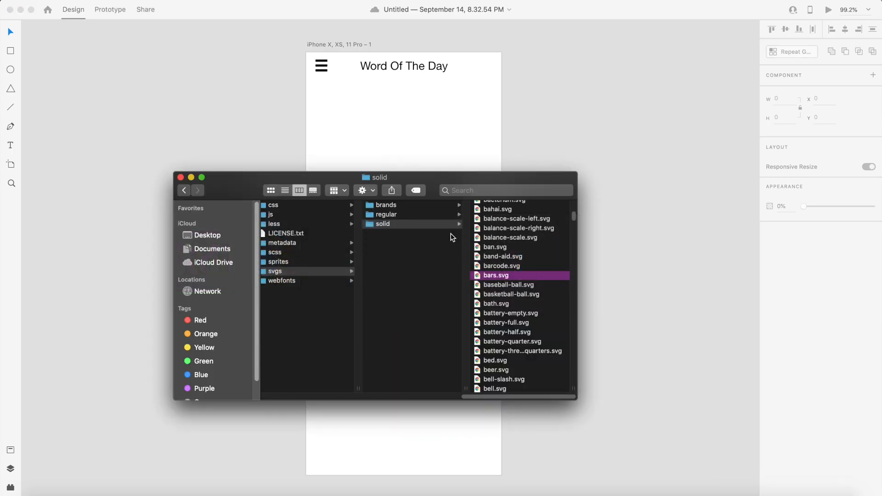
pyautogui.scroll(-5, 521, 256)
pyautogui.scroll(-20, 522, 256)
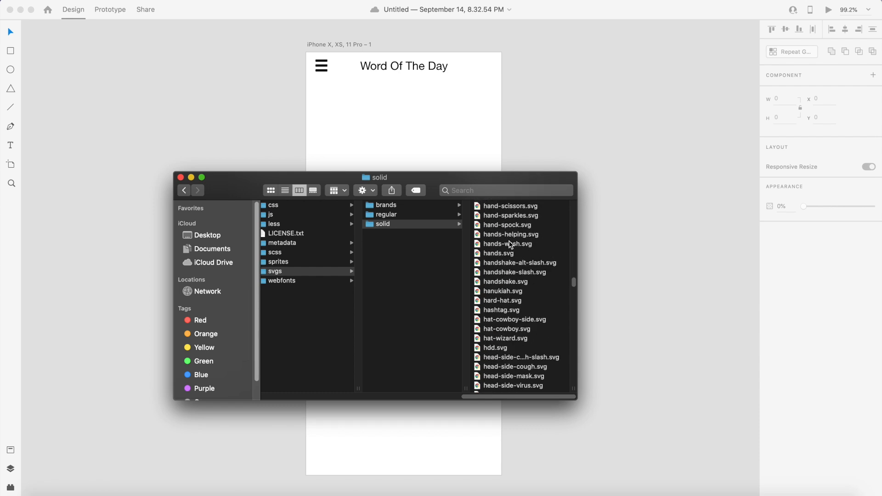
pyautogui.scroll(-5, 510, 241)
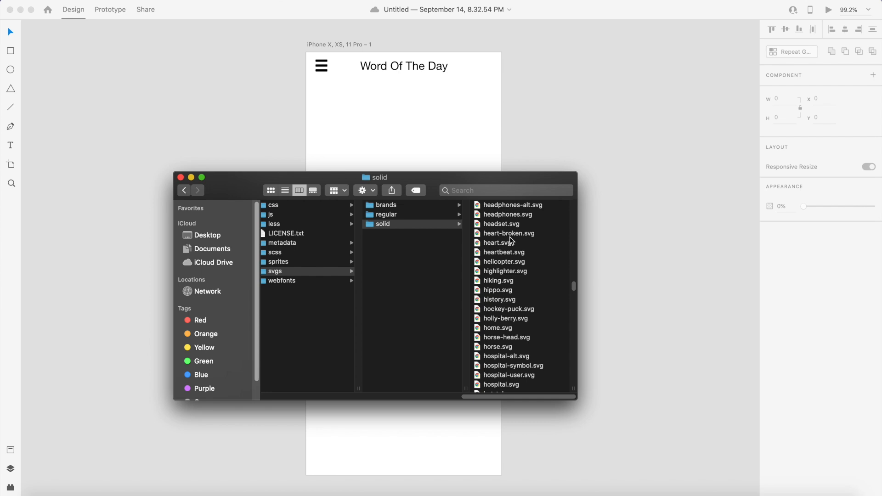
pyautogui.click(509, 244)
pyautogui.rightClick(509, 244)
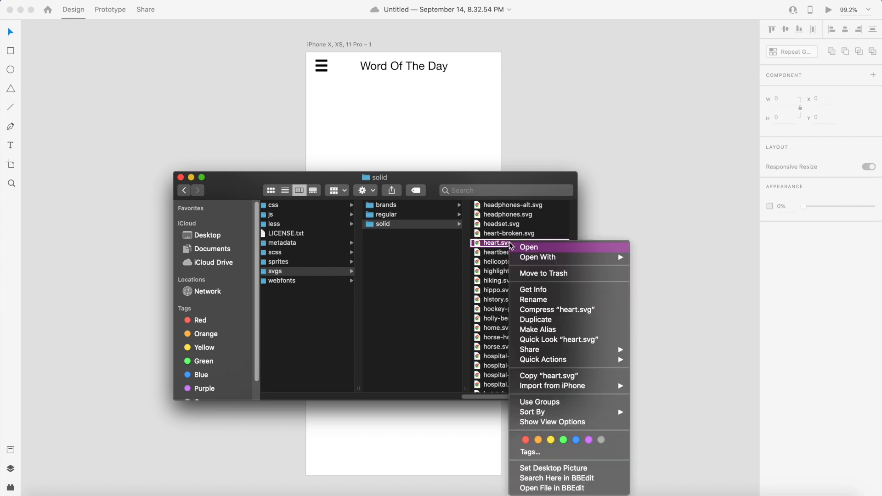
pyautogui.click(544, 377)
# - Paste the heart icon onto the artboard and resize it to 25 by 23
pyautogui.click(480, 65)
pyautogui.rightClick(480, 65)
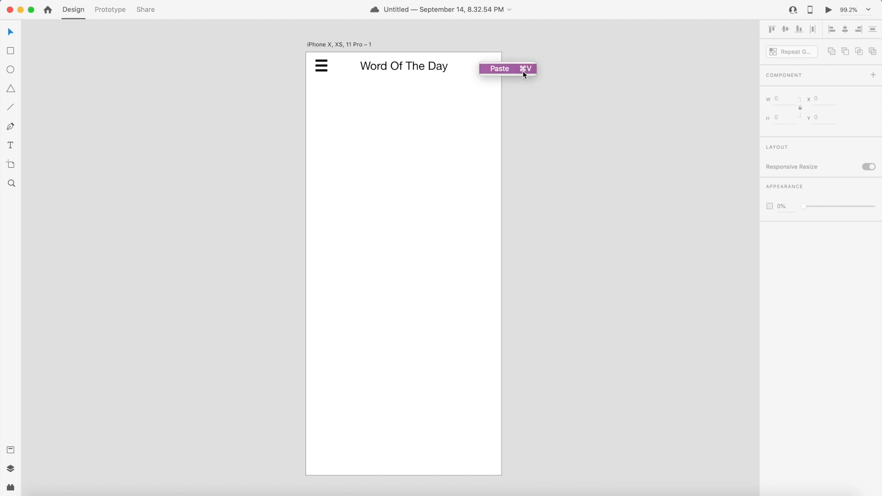
pyautogui.click(529, 71)
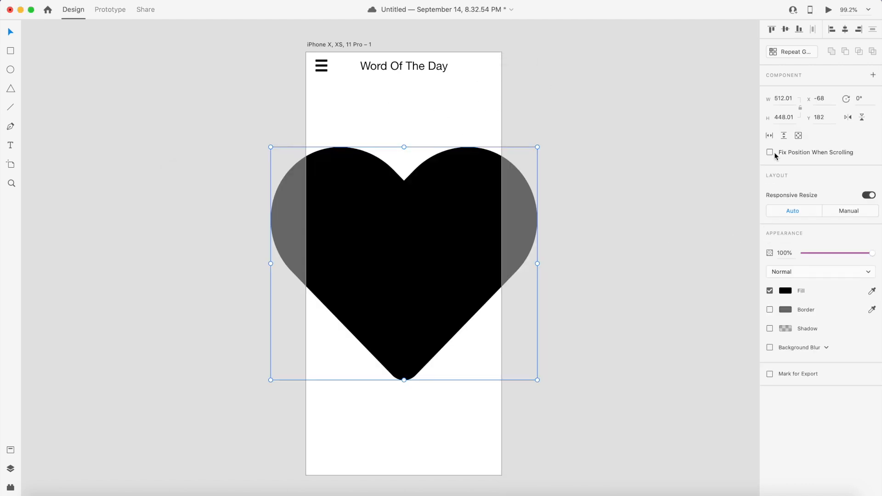
pyautogui.click(785, 98)
pyautogui.write('25')
pyautogui.press('Return')
pyautogui.click(782, 116)
pyautogui.write('23')
pyautogui.press('Return')
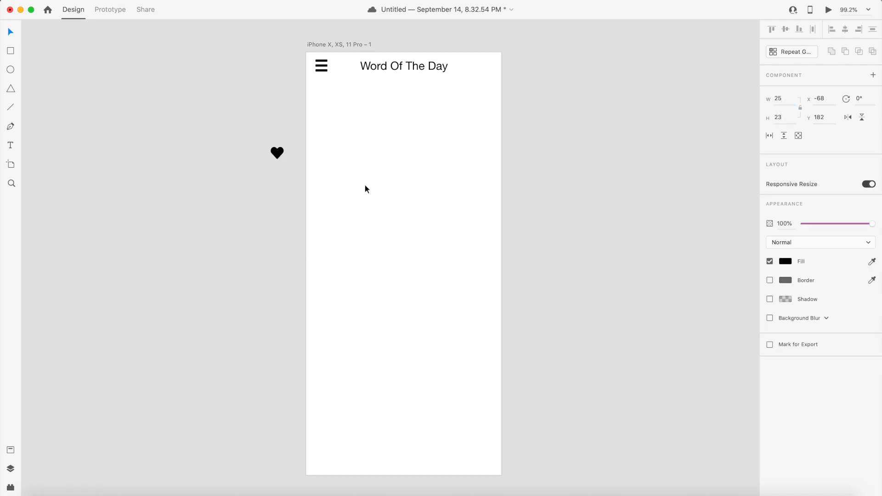
# - Move the heart icon to the artboard's top-right corner, level with the heading
pyautogui.moveTo(278, 154); pyautogui.dragTo(480, 72)
pyautogui.press('Up')
pyautogui.press('Up')
pyautogui.press('Up')
pyautogui.press('Up')
pyautogui.press('Up')
pyautogui.press('Up')
pyautogui.press('Up')
pyautogui.press('Up')
pyautogui.press('Right')
pyautogui.press('Right')
pyautogui.press('Right')
pyautogui.press('Right')
pyautogui.press('Right')
pyautogui.press('Right')
pyautogui.press('Right')
pyautogui.press('Right')
pyautogui.press('Right')
pyautogui.press('Right')
pyautogui.press('Right')
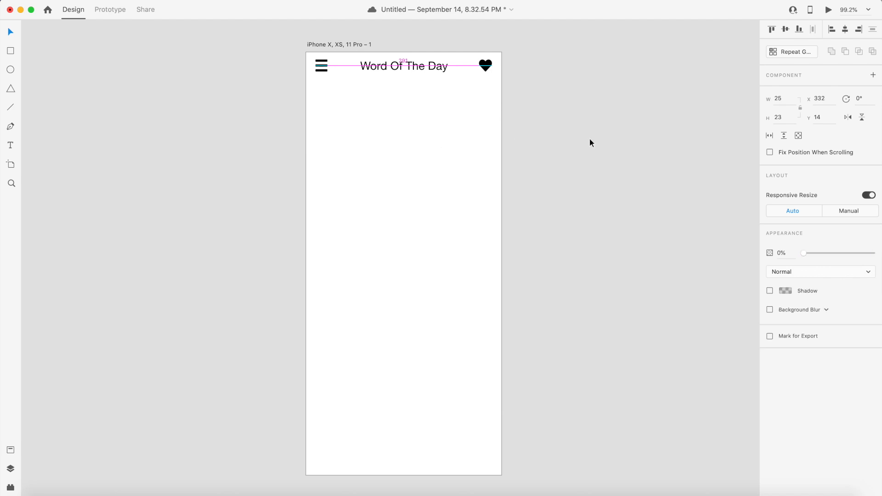
pyautogui.click(590, 140)
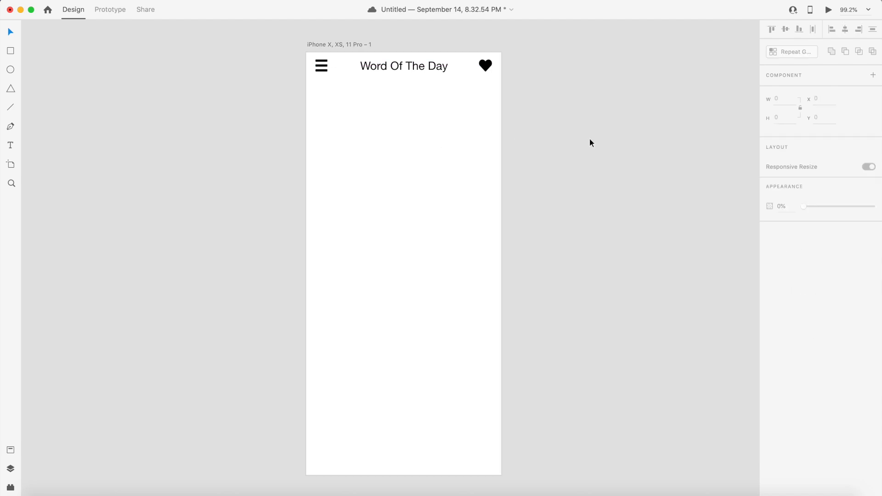
# - Select the bars icon, heading and heart together and nudge them down slightly
pyautogui.click(325, 68)
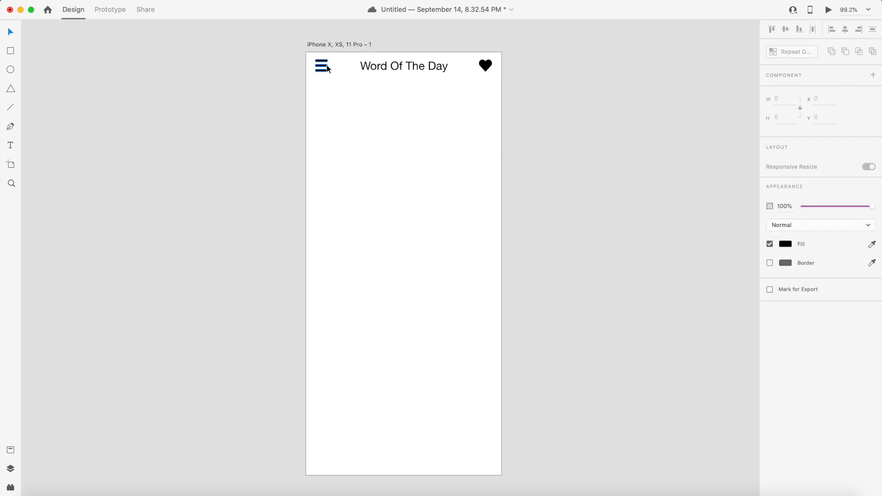
pyautogui.keyDown('shift'); pyautogui.click(393, 69); pyautogui.keyUp('shift')
pyautogui.keyDown('shift'); pyautogui.click(485, 65); pyautogui.keyUp('shift')
pyautogui.press('Down')
pyautogui.press('Down')
pyautogui.press('Down')
pyautogui.press('Down')
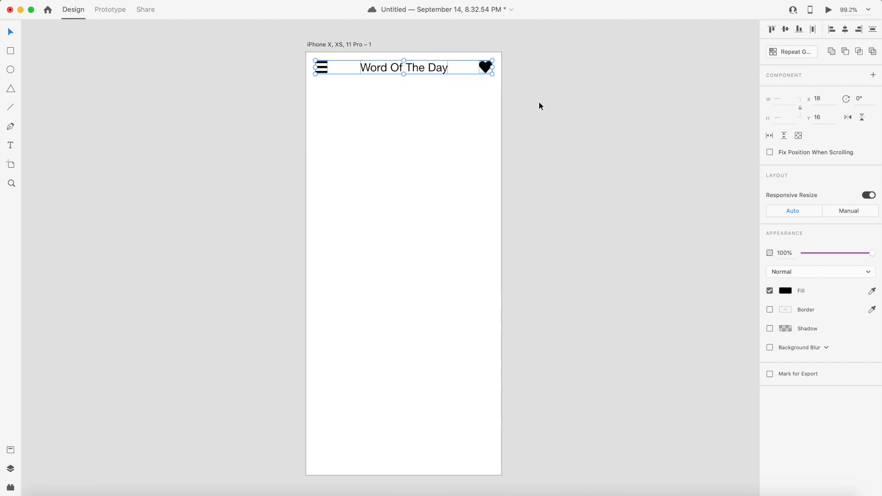
pyautogui.click(426, 41)
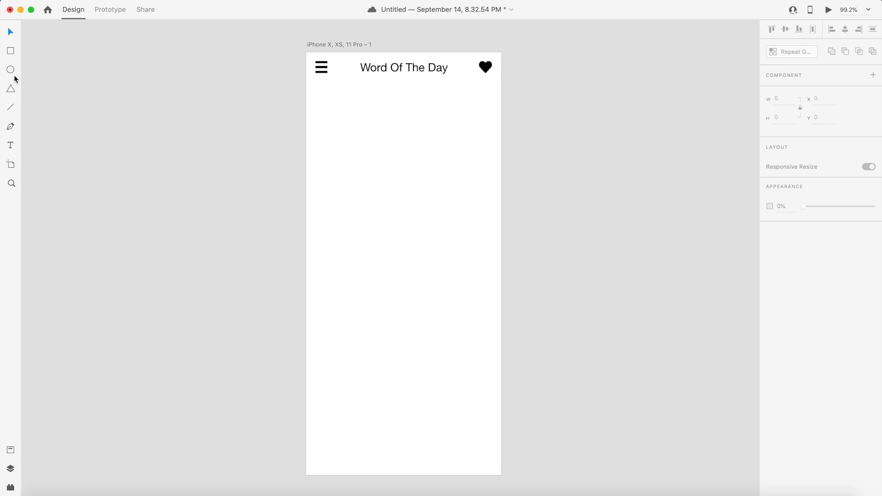
# - Draw a full-width rectangle about 375 by 56 along the artboard's bottom edge
pyautogui.click(11, 51)
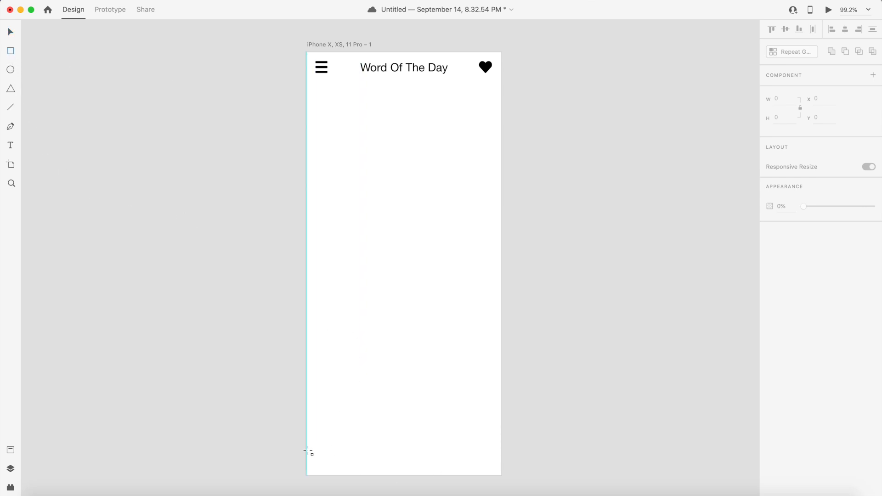
pyautogui.moveTo(307, 446); pyautogui.dragTo(501, 475)
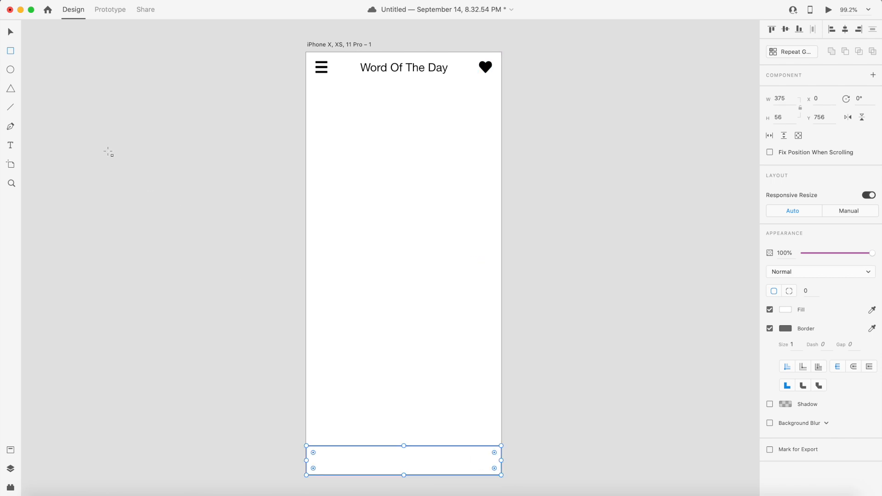
pyautogui.click(11, 34)
# - Remove the rectangle's border and change its fill to black
pyautogui.click(771, 329)
pyautogui.click(784, 310)
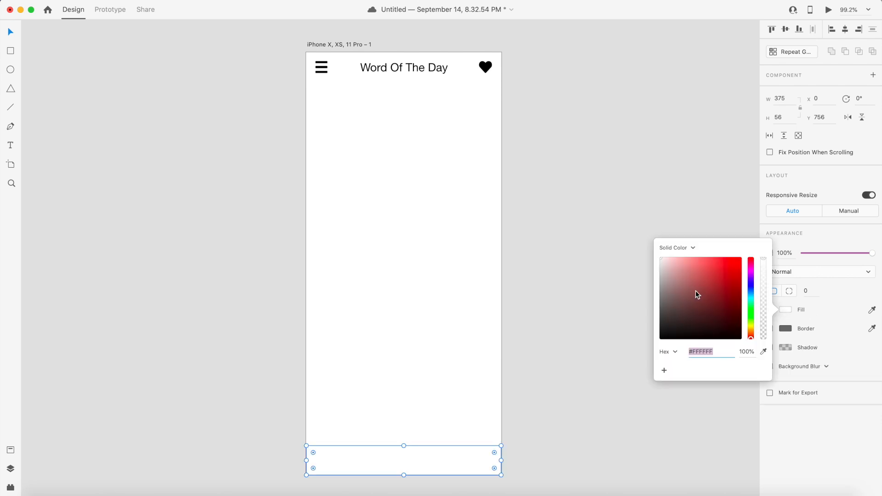
pyautogui.moveTo(687, 290); pyautogui.dragTo(632, 370)
pyautogui.click(579, 277)
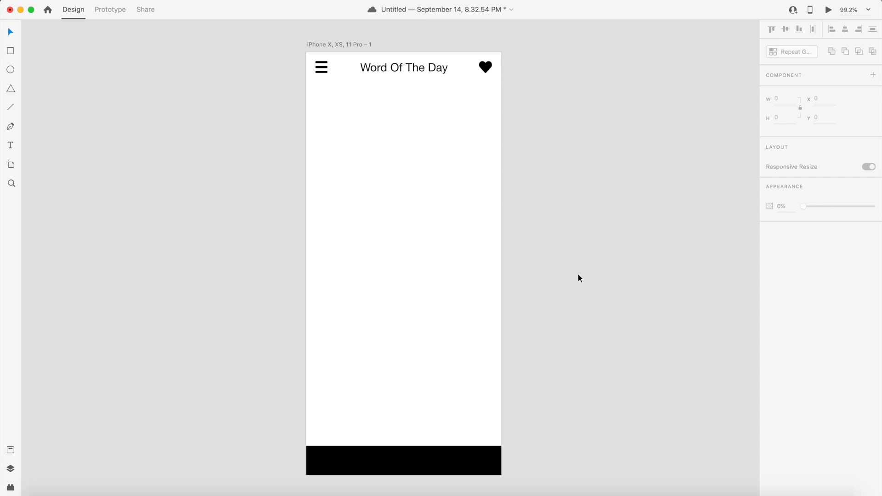
# - Round the rectangle's top-left and top-right corners with a radius of 10
pyautogui.click(422, 465)
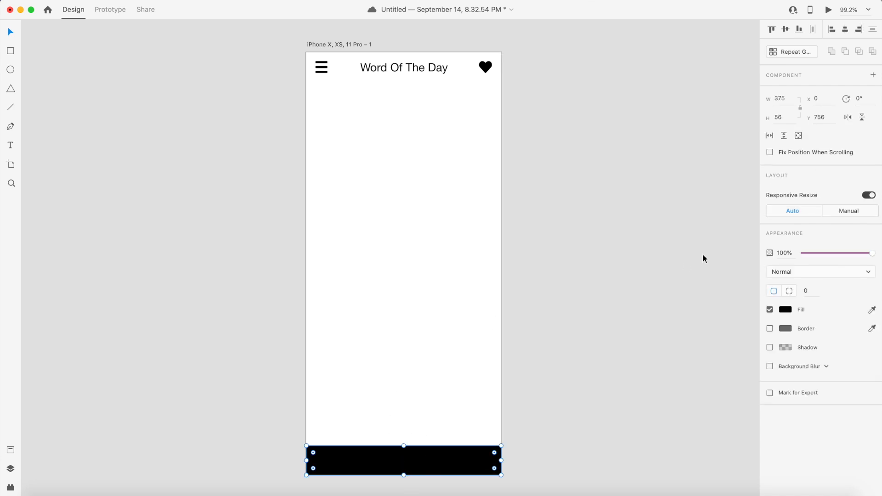
pyautogui.moveTo(316, 453); pyautogui.dragTo(289, 419)
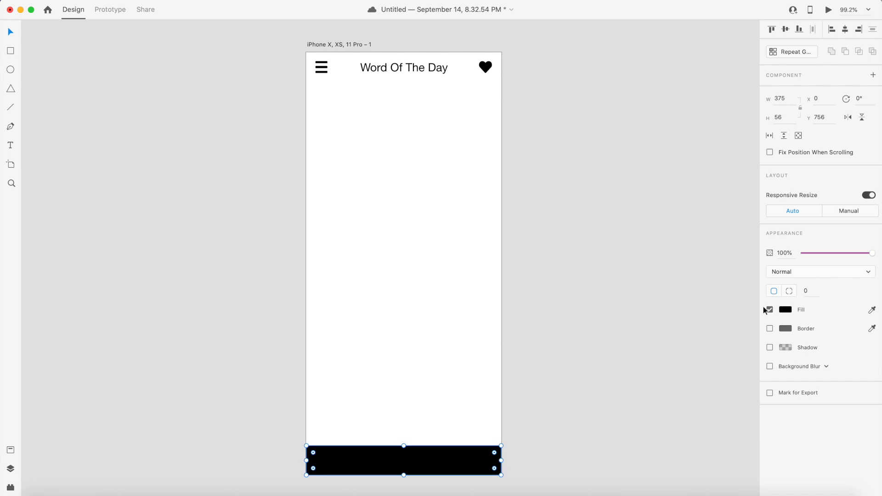
pyautogui.click(789, 291)
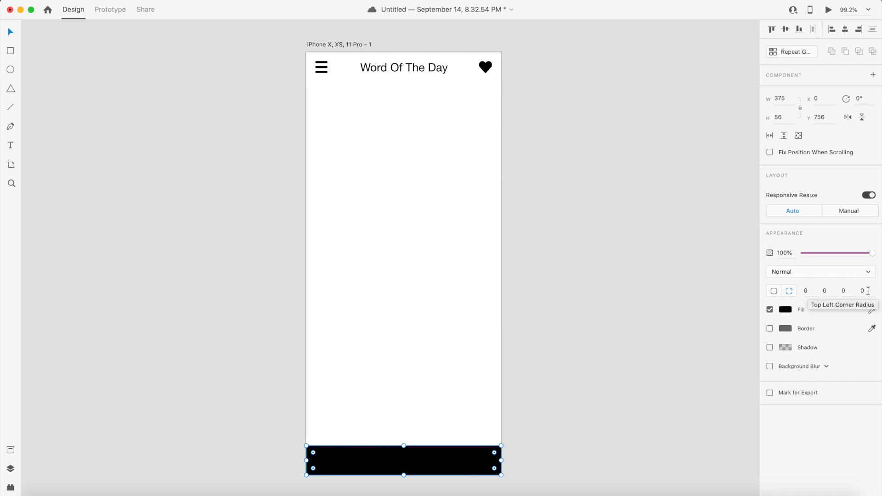
pyautogui.click(812, 291)
pyautogui.write('10')
pyautogui.press('Return')
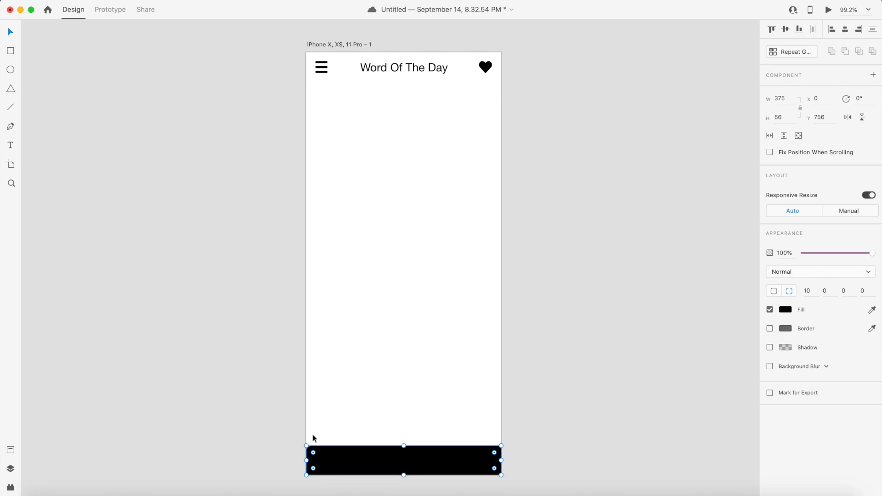
pyautogui.click(827, 291)
pyautogui.write('10')
pyautogui.press('Return')
pyautogui.click(605, 374)
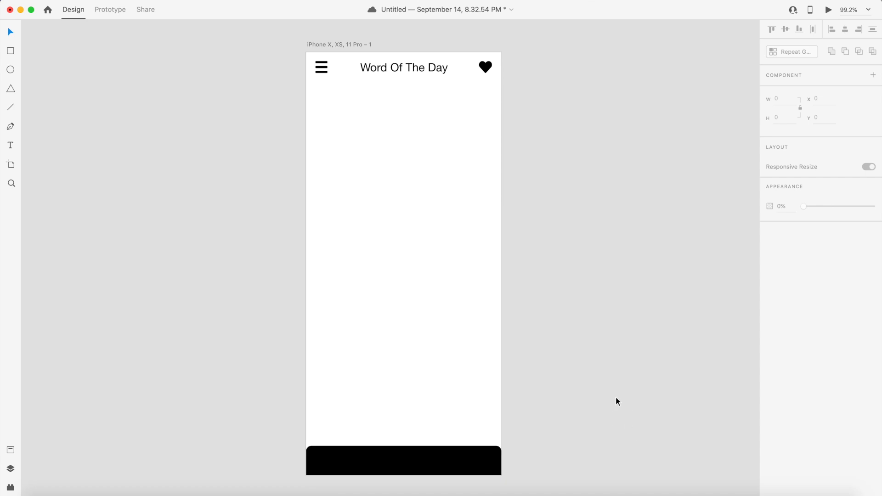
# - Add the text labels 'WOTD' and 'Past Words' just above the bottom bar
pyautogui.scroll(-1, 572, 345)
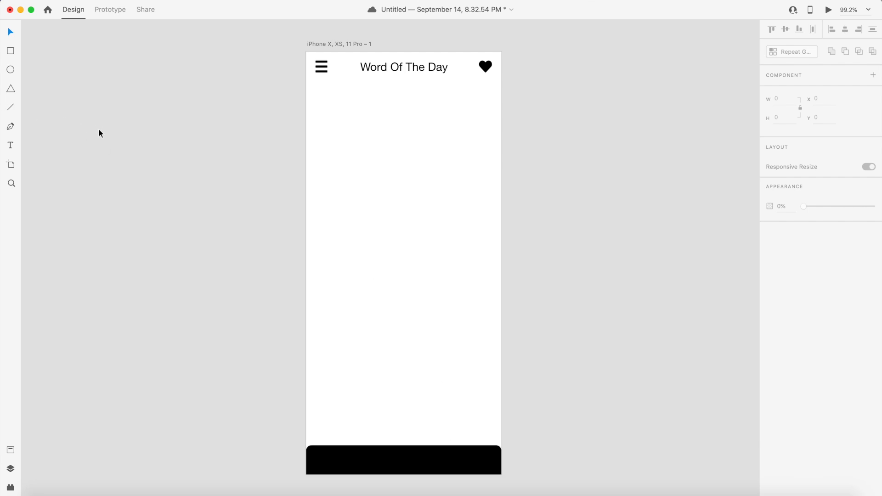
pyautogui.click(11, 146)
pyautogui.moveTo(324, 61); pyautogui.dragTo(327, 463)
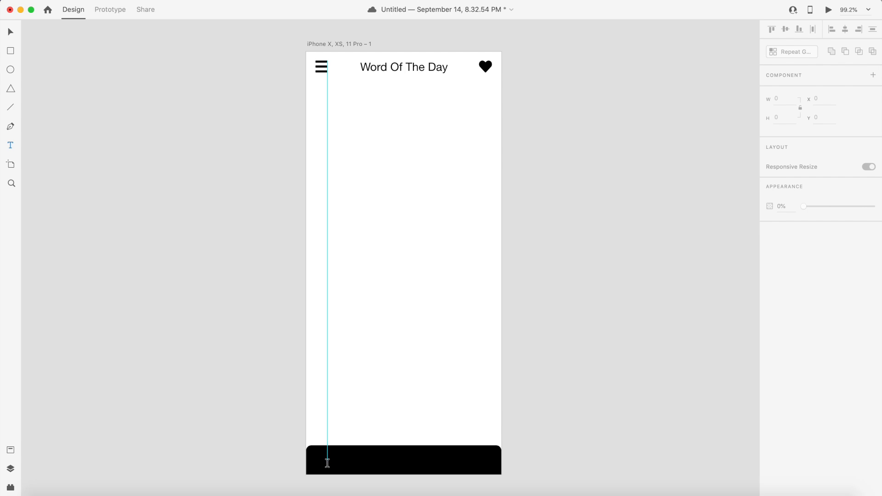
pyautogui.click(321, 423)
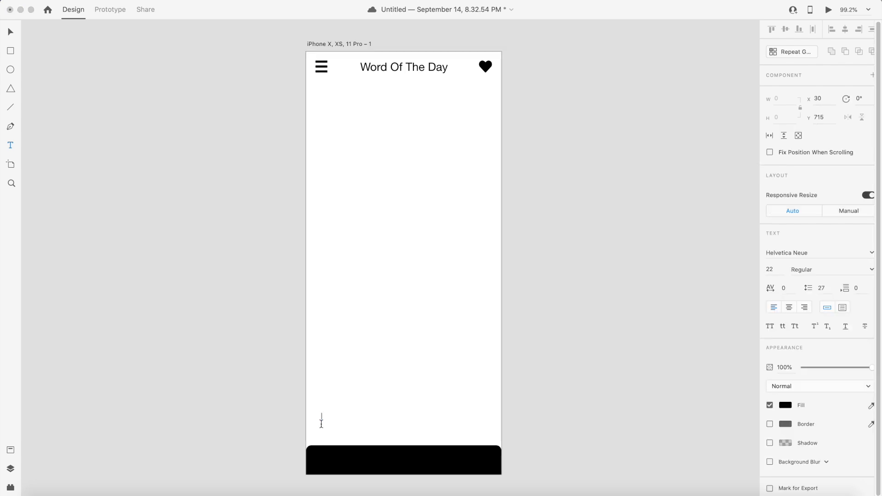
pyautogui.write('WOTD')
pyautogui.click(410, 419)
pyautogui.write('Past Words')
pyautogui.click(11, 33)
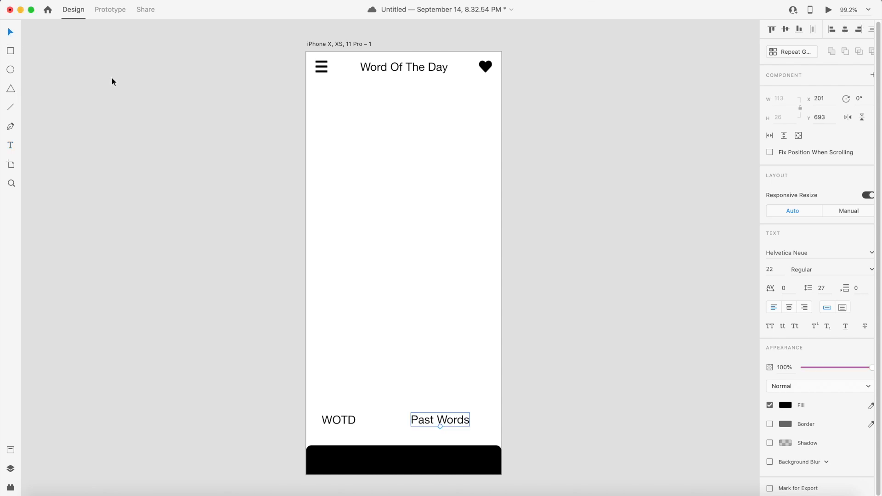
# - Color the WOTD label white and move it into the bottom bar
pyautogui.click(345, 421)
pyautogui.click(785, 408)
pyautogui.moveTo(667, 389); pyautogui.dragTo(624, 307)
pyautogui.click(624, 309)
pyautogui.moveTo(340, 419); pyautogui.dragTo(356, 462)
# - Color the Past Words label white and move it into the bottom bar beside WOTD
pyautogui.click(441, 419)
pyautogui.click(782, 404)
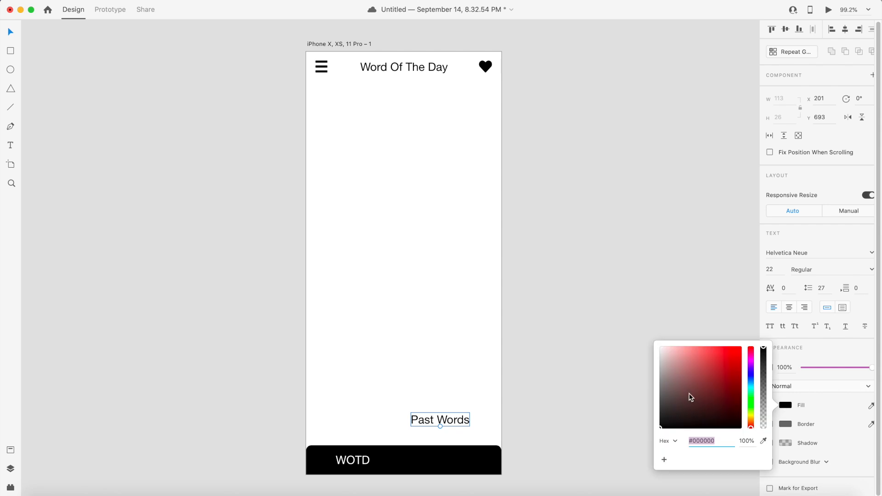
pyautogui.moveTo(689, 395); pyautogui.dragTo(555, 353)
pyautogui.click(555, 353)
pyautogui.moveTo(455, 423); pyautogui.dragTo(457, 464)
pyautogui.click(563, 431)
pyautogui.click(462, 459)
pyautogui.press('Up')
pyautogui.press('Down')
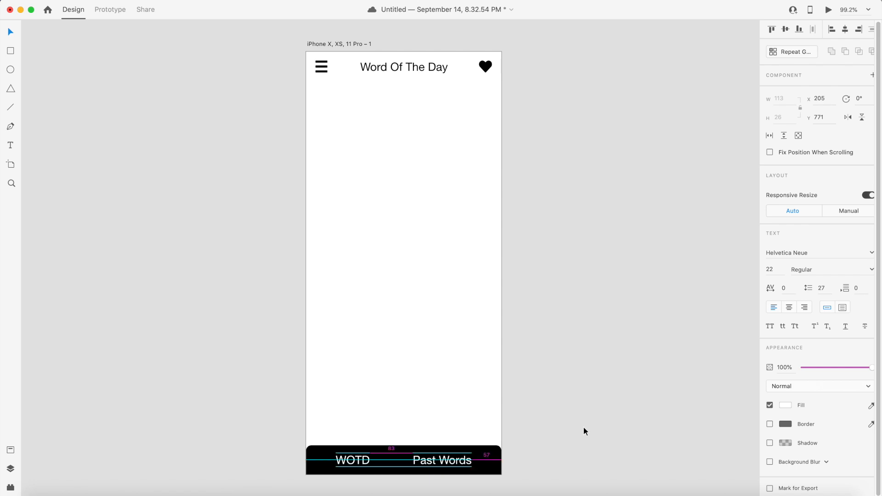
# - Set the font size of both bottom-bar labels to 16
pyautogui.click(583, 431)
pyautogui.click(367, 465)
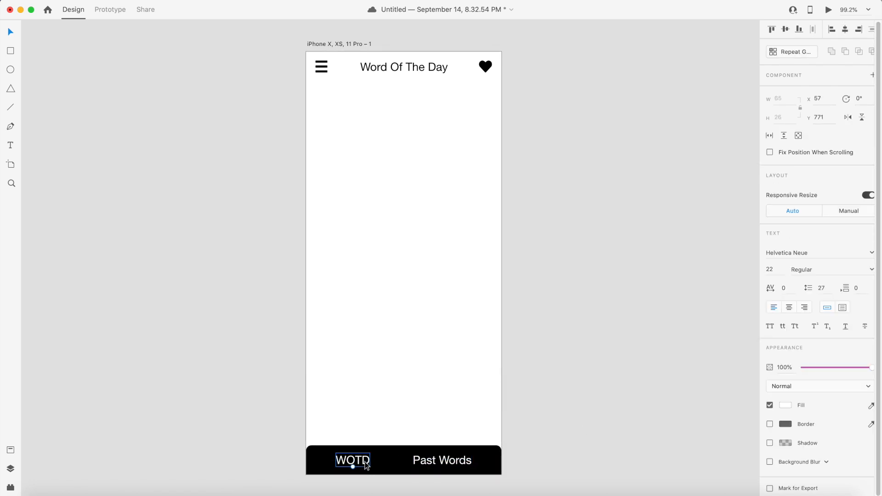
pyautogui.click(781, 269)
pyautogui.write('18')
pyautogui.press('Return')
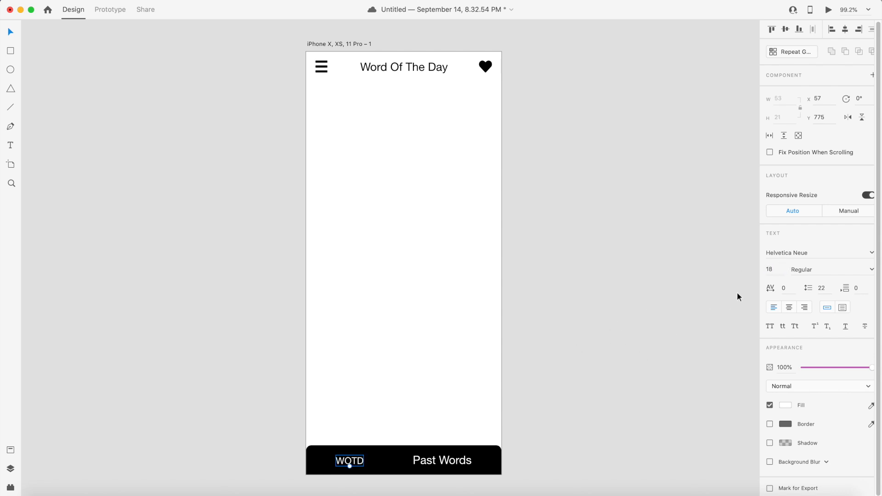
pyautogui.click(773, 270)
pyautogui.write('16')
pyautogui.press('Return')
pyautogui.click(453, 455)
pyautogui.click(779, 269)
pyautogui.write('16')
pyautogui.press('Return')
pyautogui.press('Escape')
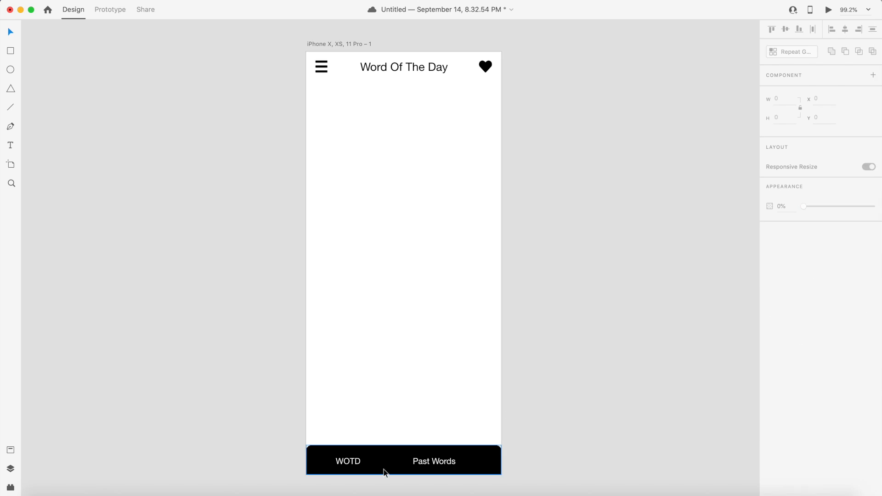
# - Select both labels and nudge them right to center them horizontally in the bar
pyautogui.click(354, 462)
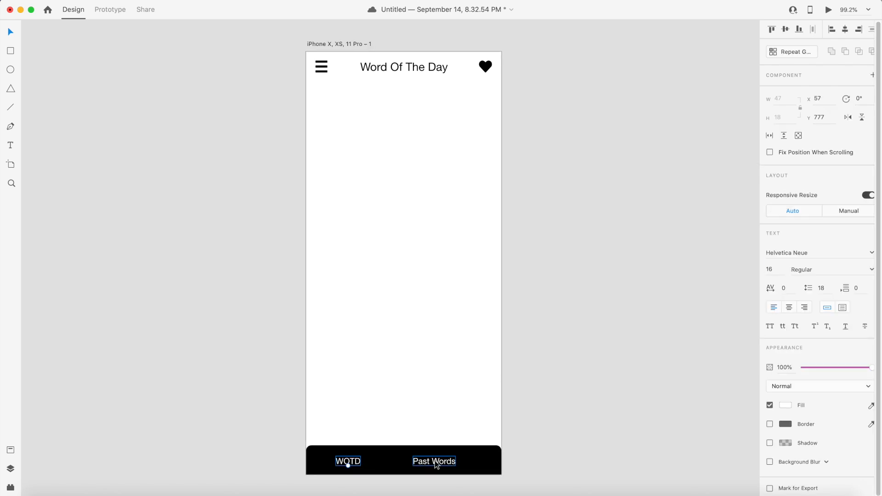
pyautogui.keyDown('shift'); pyautogui.click(435, 461); pyautogui.keyUp('shift')
pyautogui.hotkey('shift', 'Right')
pyautogui.hotkey('shift', 'Right')
pyautogui.hotkey('shift', 'Right')
pyautogui.hotkey('shift', 'Left')
pyautogui.hotkey('shift', 'Left')
pyautogui.hotkey('shift', 'Left')
pyautogui.hotkey('shift', 'Left')
pyautogui.hotkey('shift', 'Right')
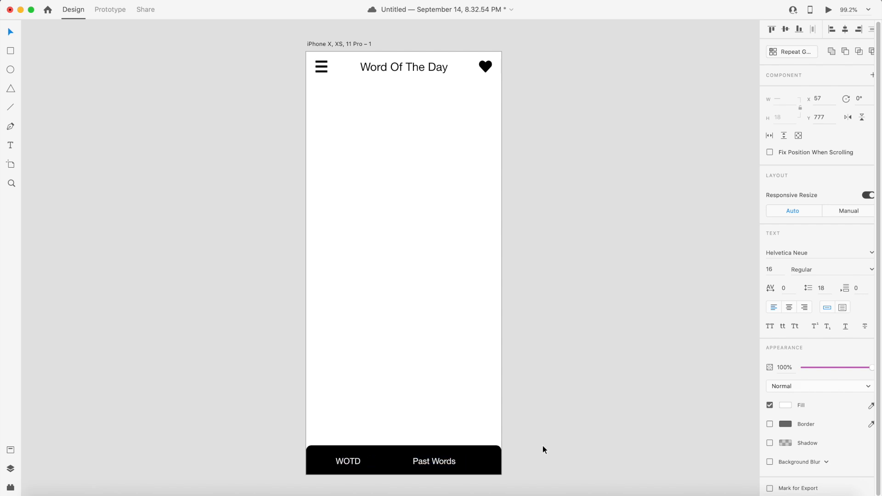
pyautogui.press('Right')
pyautogui.press('Right')
pyautogui.press('Right')
pyautogui.press('Right')
pyautogui.press('Right')
pyautogui.press('Right')
pyautogui.press('Right')
pyautogui.hotkey('shift', 'Right')
pyautogui.hotkey('shift', 'Right')
pyautogui.press('Left')
pyautogui.press('Left')
pyautogui.press('Left')
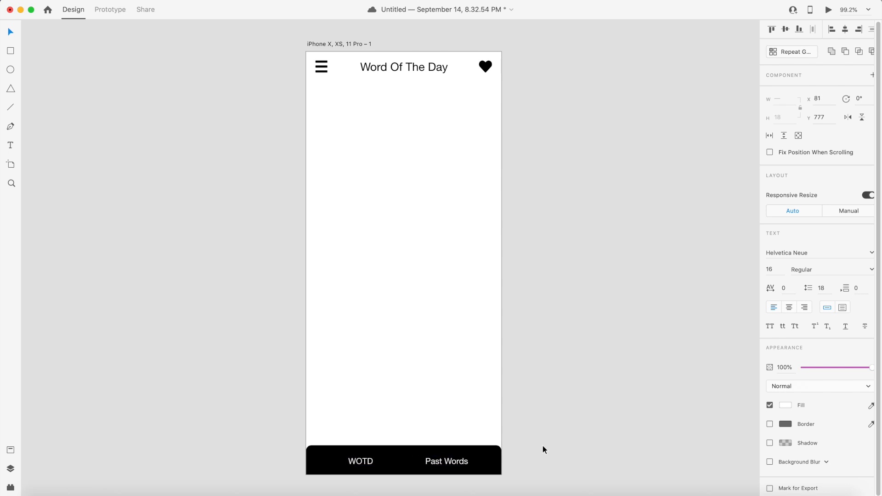
pyautogui.click(542, 446)
# - Nudge both labels down slightly within the bottom bar
pyautogui.click(445, 461)
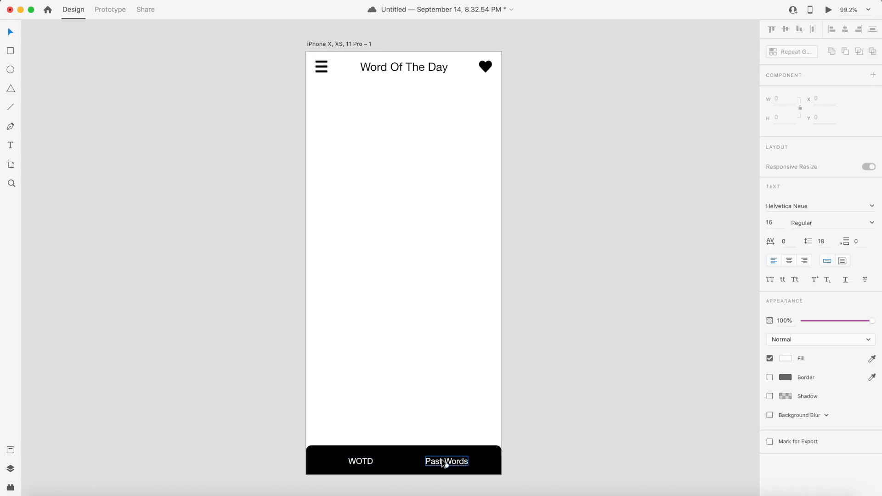
pyautogui.keyDown('shift'); pyautogui.click(382, 461); pyautogui.keyUp('shift')
pyautogui.press('Down')
pyautogui.press('Down')
pyautogui.press('Down')
pyautogui.press('Down')
pyautogui.press('Down')
pyautogui.press('Down')
pyautogui.press('Down')
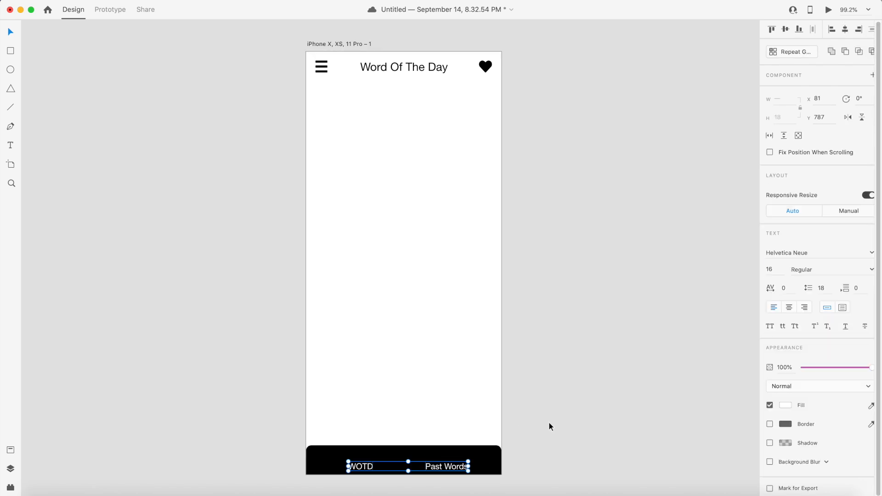
pyautogui.press('Down')
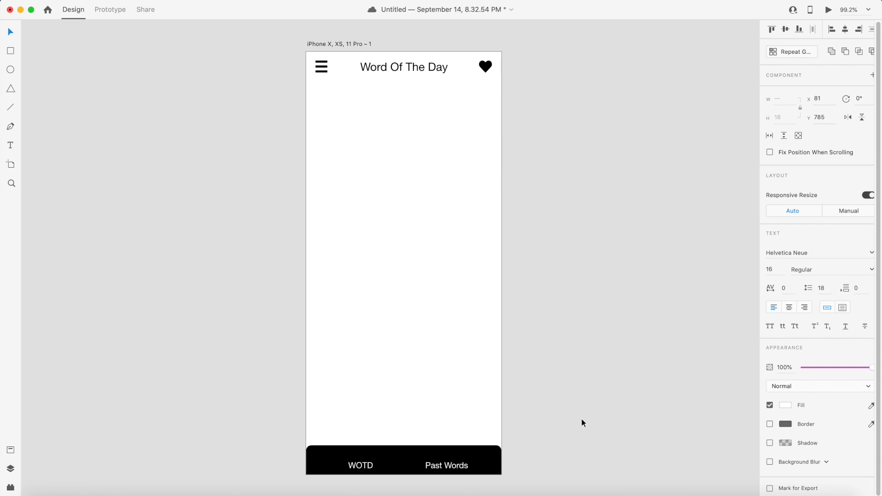
pyautogui.click(582, 419)
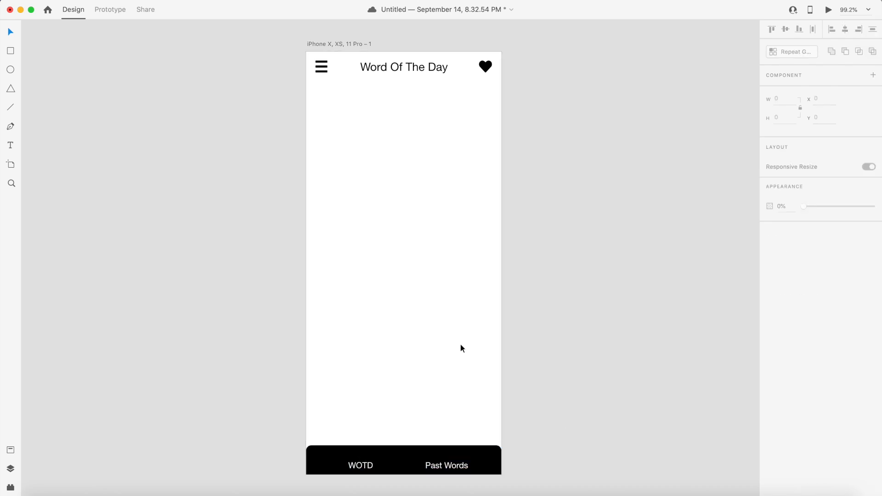
# - Search the Font Awesome cheatsheet for a calendar icon
pyautogui.press('super+Tab')
pyautogui.press('super+Tab')
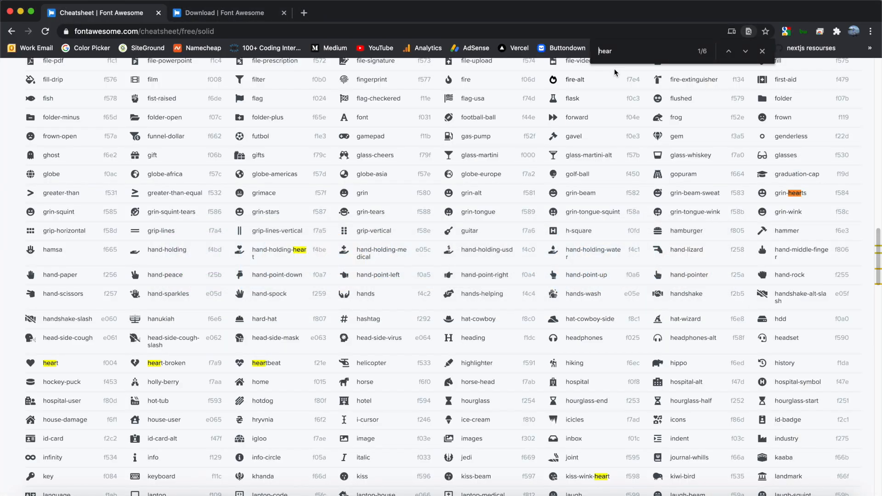
pyautogui.press('super+f')
pyautogui.write('calen')
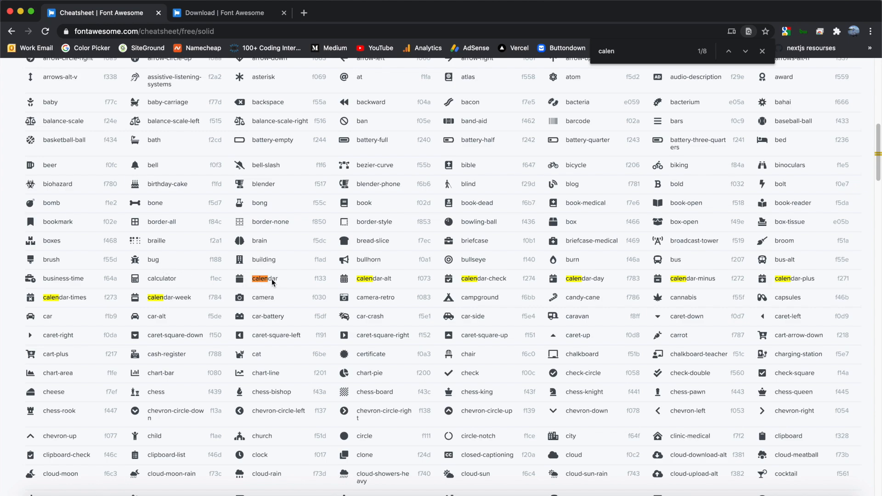
# - Copy calendar.svg from the Font Awesome solid SVGs folder
pyautogui.press('super+Tab')
pyautogui.press('super+Tab')
pyautogui.press('super+Tab')
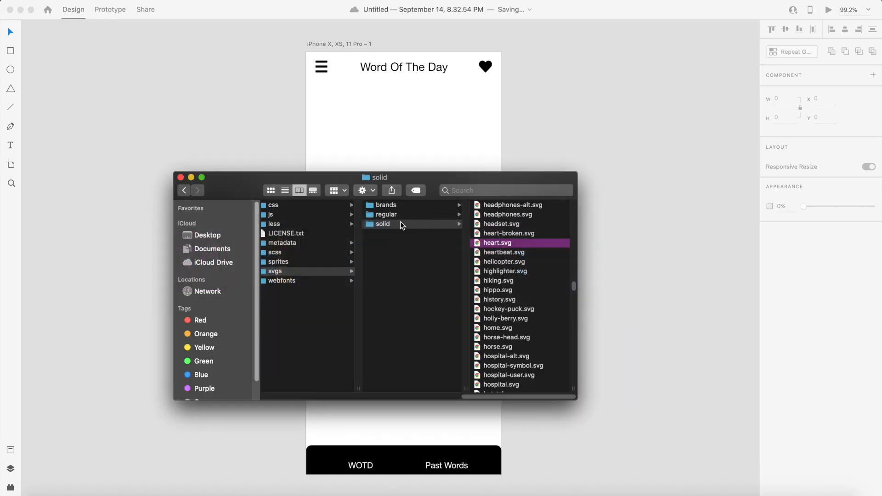
pyautogui.scroll(10, 498, 248)
pyautogui.scroll(10, 497, 254)
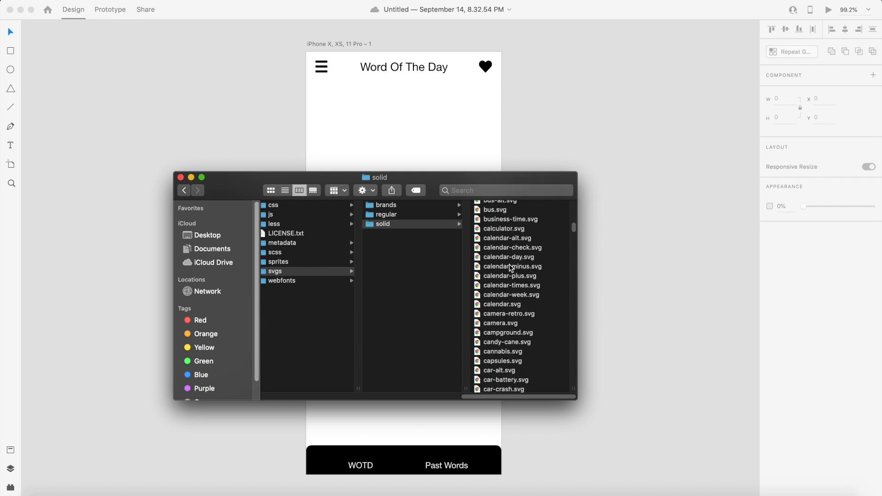
pyautogui.click(501, 305)
pyautogui.rightClick(501, 305)
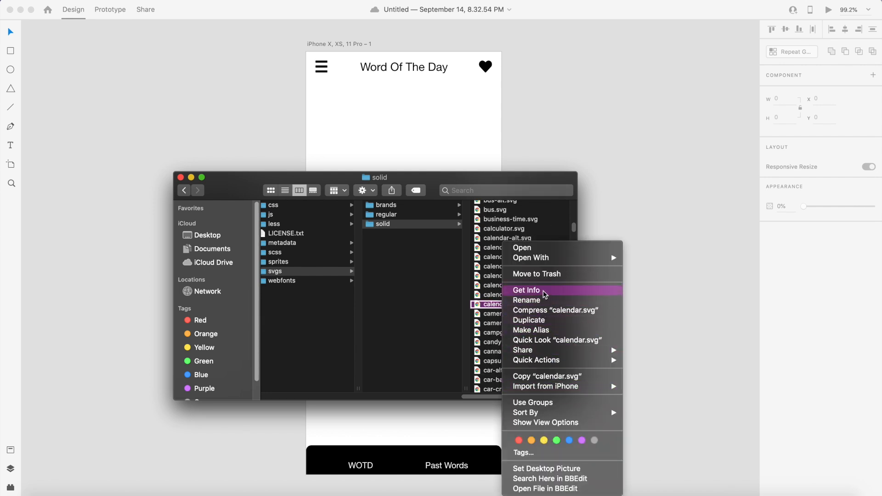
pyautogui.click(552, 376)
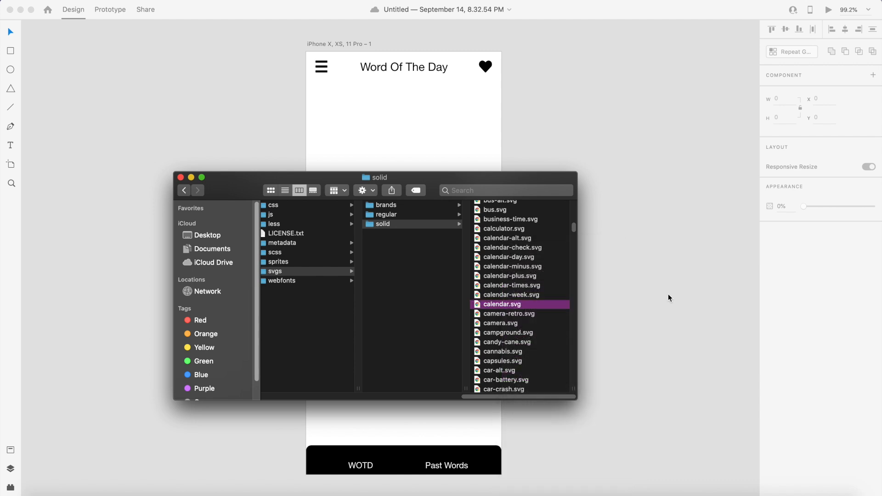
# - Paste the calendar icon onto the canvas and resize it to 25 by 25
pyautogui.click(668, 296)
pyautogui.rightClick(338, 335)
pyautogui.click(365, 334)
pyautogui.click(787, 103)
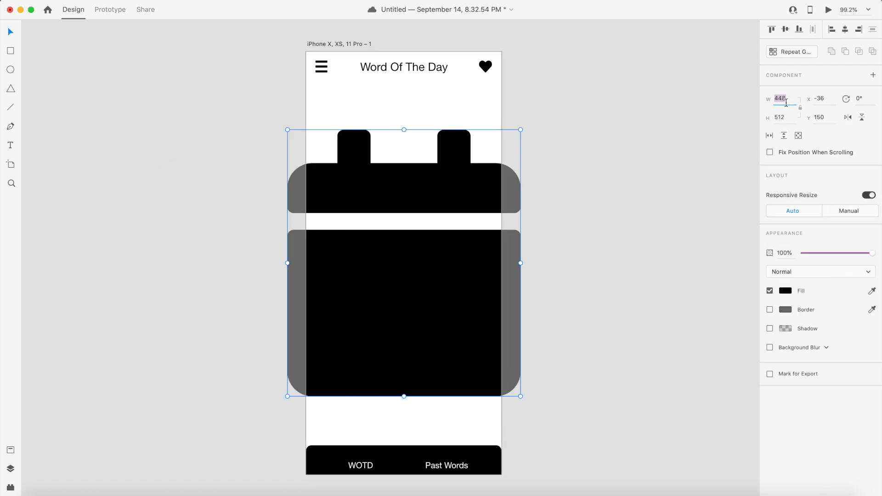
pyautogui.write('25')
pyautogui.press('Tab')
pyautogui.write('25')
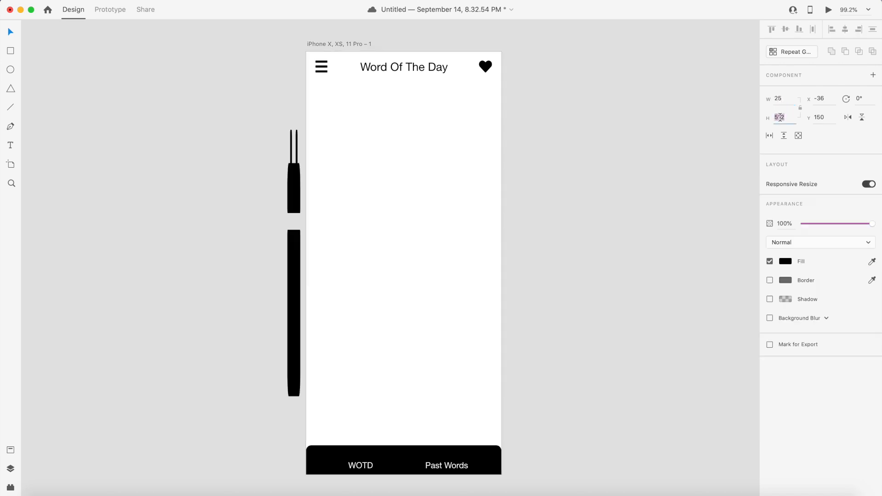
pyautogui.press('Return')
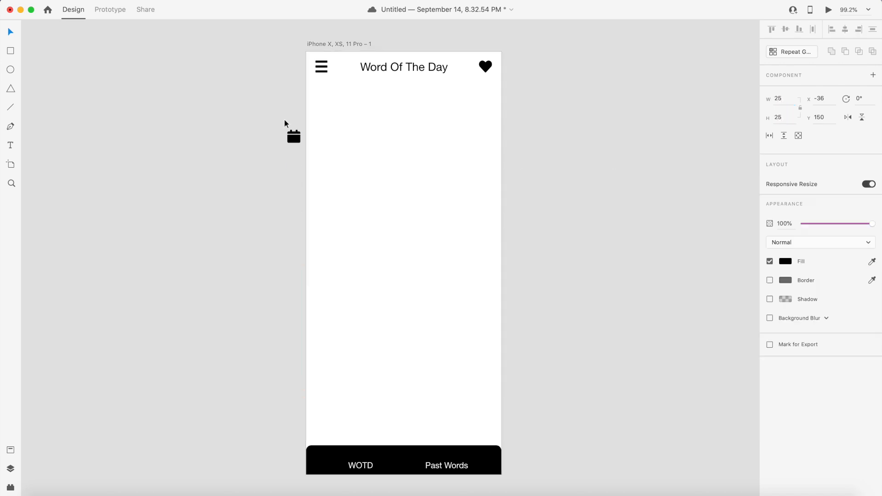
# - Move the calendar icon onto the artboard and color its fill white
pyautogui.moveTo(293, 137); pyautogui.dragTo(364, 417)
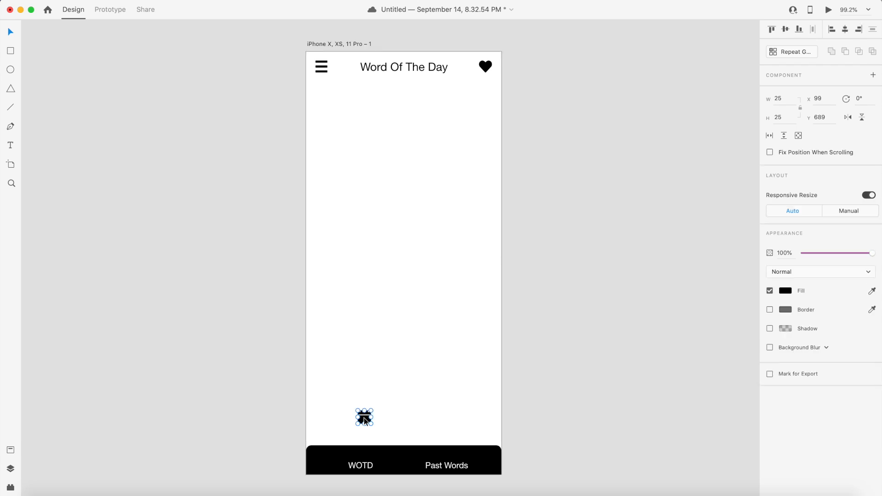
pyautogui.click(786, 291)
pyautogui.moveTo(731, 286); pyautogui.dragTo(628, 184)
pyautogui.click(628, 184)
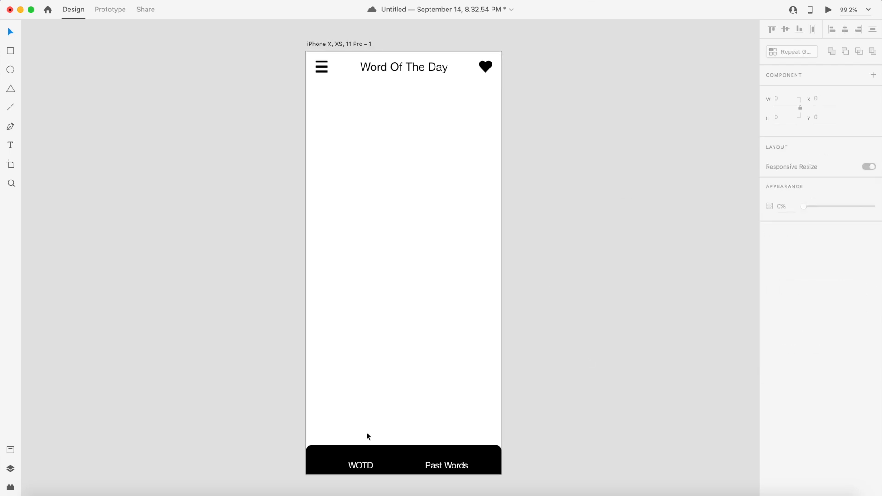
# - Position the calendar icon in the bottom bar directly above the WOTD label
pyautogui.click(363, 418)
pyautogui.moveTo(365, 417); pyautogui.dragTo(363, 454)
pyautogui.click(532, 427)
pyautogui.click(406, 457)
pyautogui.moveTo(403, 445); pyautogui.dragTo(403, 442)
pyautogui.click(565, 435)
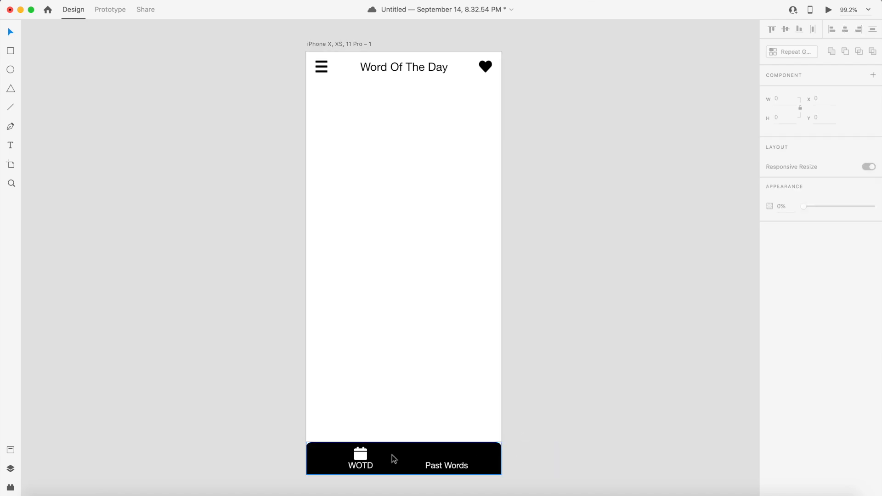
pyautogui.click(362, 453)
pyautogui.press('Up')
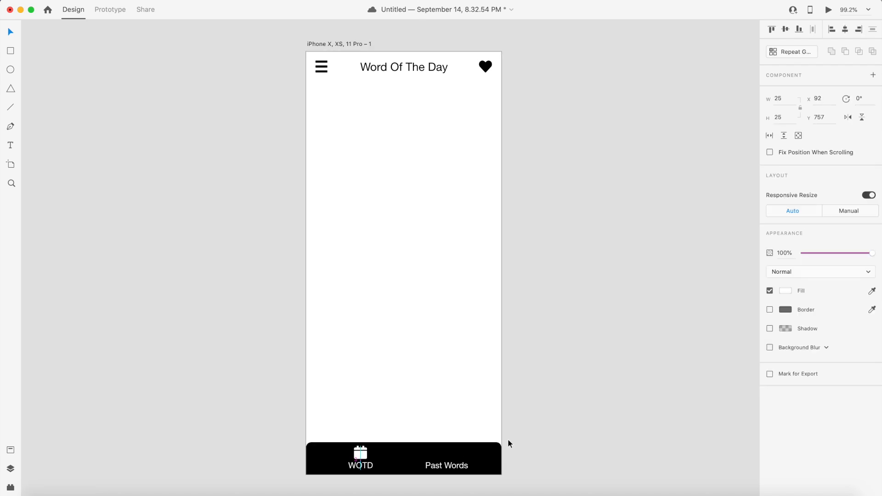
pyautogui.click(590, 407)
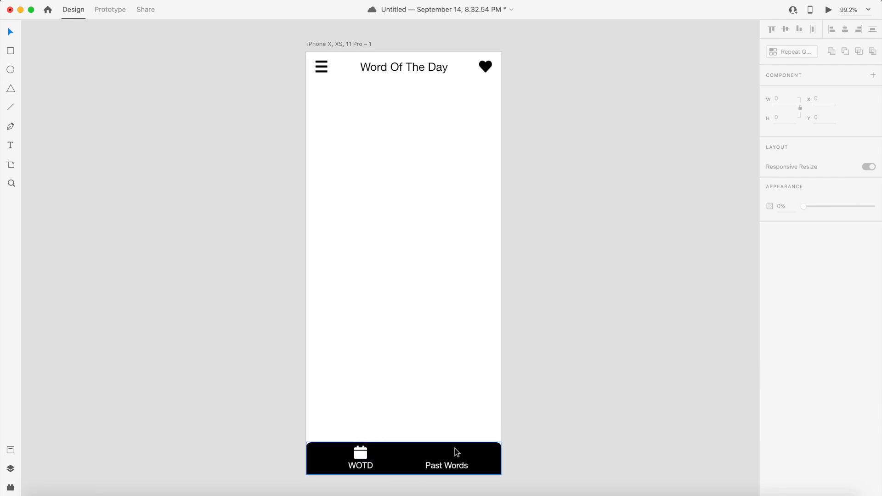
# - Search the Font Awesome cheatsheet for an icon for the Past Words tab
pyautogui.press('super+Tab')
pyautogui.press('super+Tab')
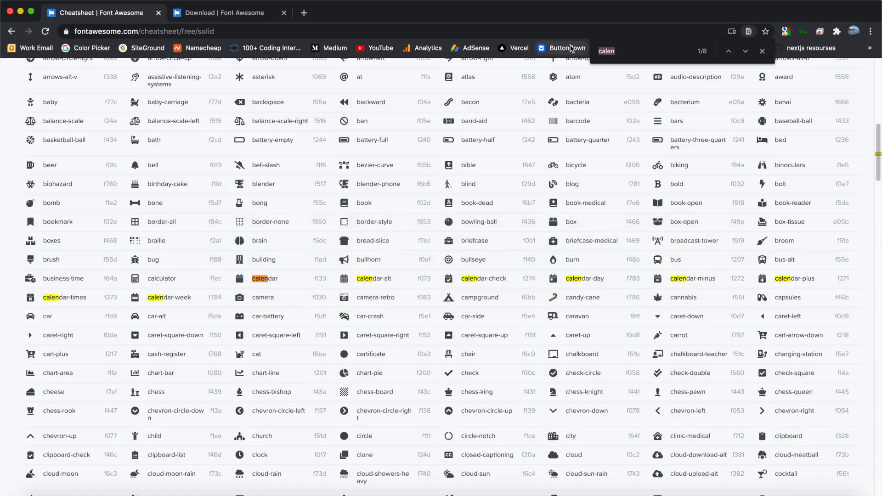
pyautogui.write('vie')
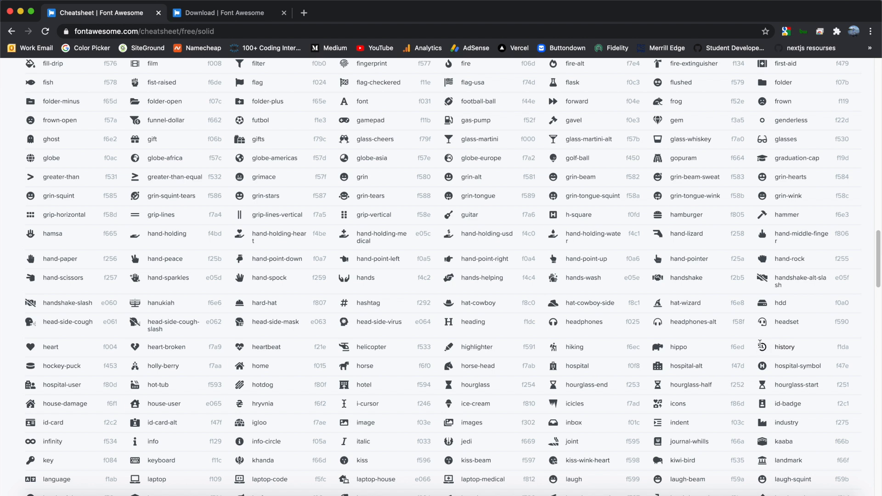
# - Copy history.svg from the Font Awesome solid SVGs folder
pyautogui.press('super+Tab')
pyautogui.press('super+Tab')
pyautogui.press('super+Tab')
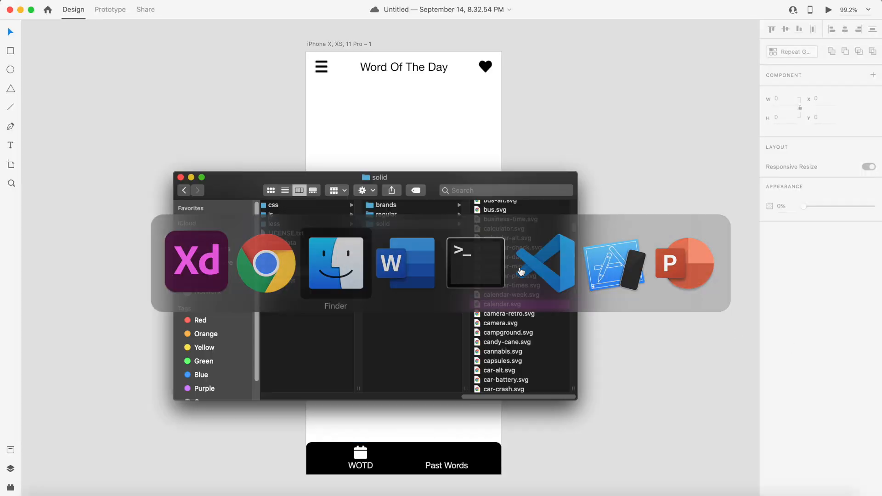
pyautogui.scroll(-10, 499, 338)
pyautogui.scroll(-15, 499, 338)
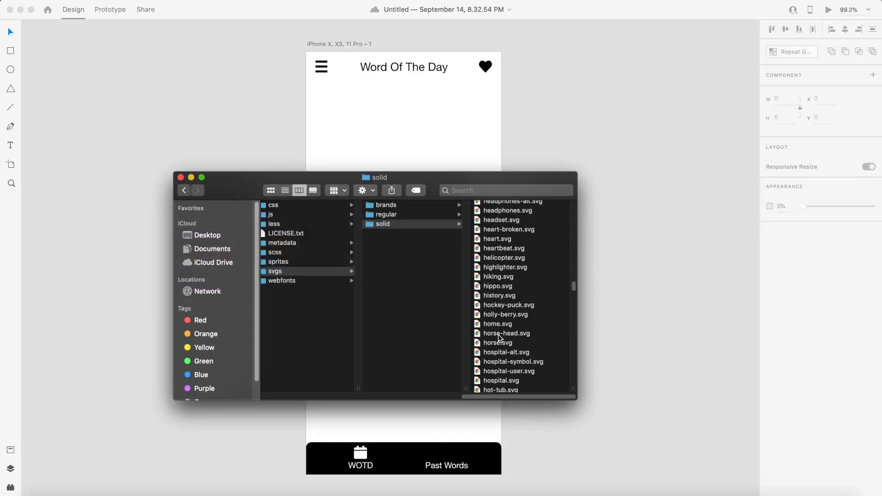
pyautogui.scroll(6, 503, 305)
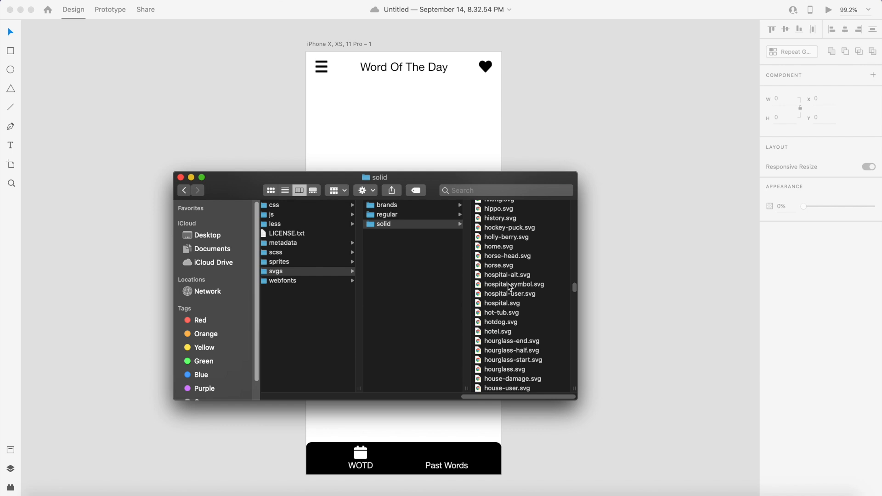
pyautogui.click(506, 218)
pyautogui.rightClick(507, 219)
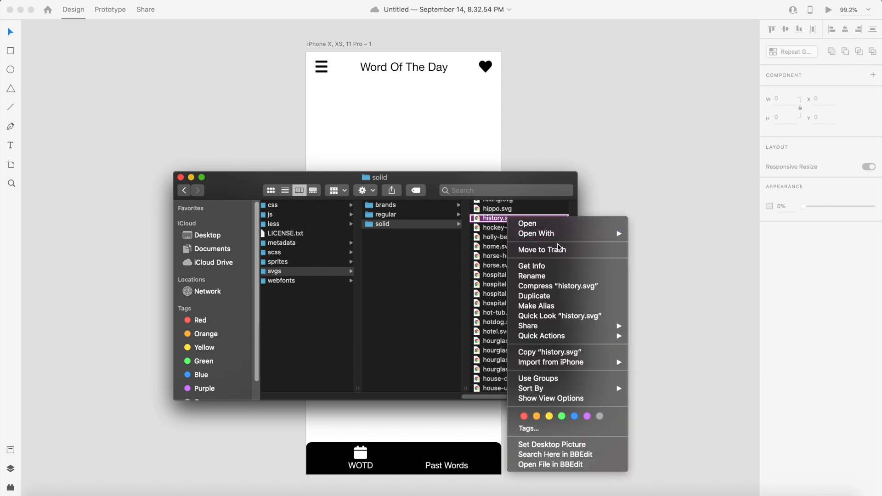
pyautogui.click(559, 352)
# - Paste the history icon onto the canvas and resize it to 25 by 25
pyautogui.rightClick(409, 171)
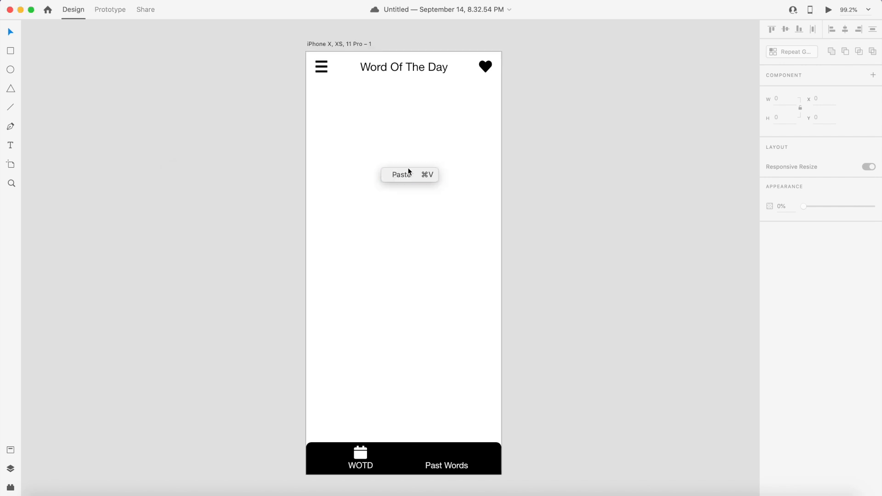
pyautogui.click(432, 176)
pyautogui.click(780, 98)
pyautogui.write('25')
pyautogui.click(785, 118)
pyautogui.write('25')
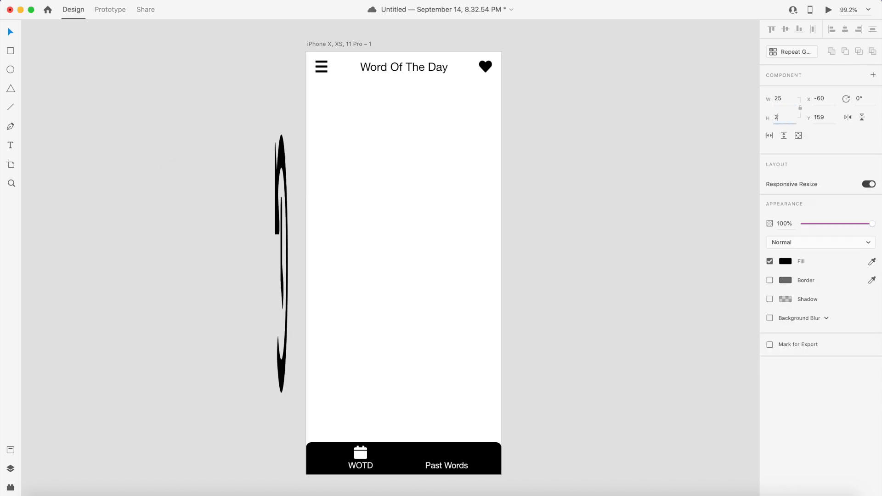
pyautogui.press('Return')
# - Color the history icon's fill white
pyautogui.moveTo(280, 143); pyautogui.dragTo(415, 305)
pyautogui.click(411, 289)
pyautogui.click(284, 145)
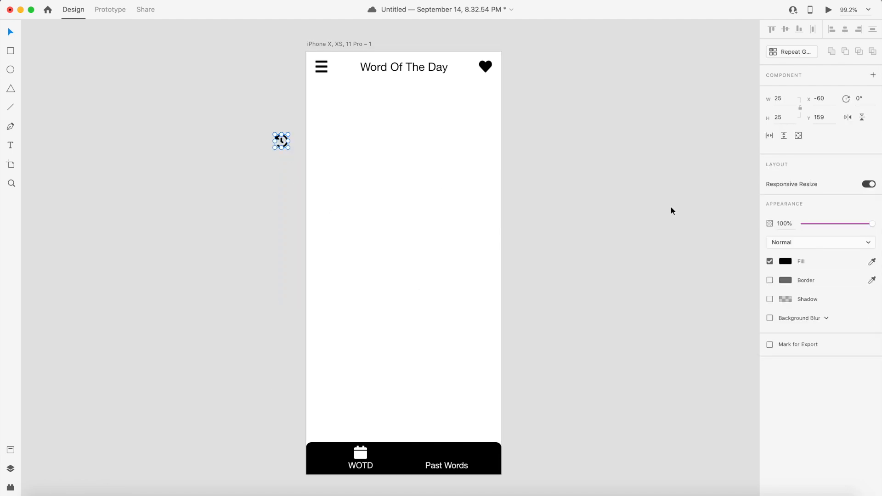
pyautogui.click(786, 261)
pyautogui.moveTo(712, 267); pyautogui.dragTo(632, 173)
pyautogui.click(290, 163)
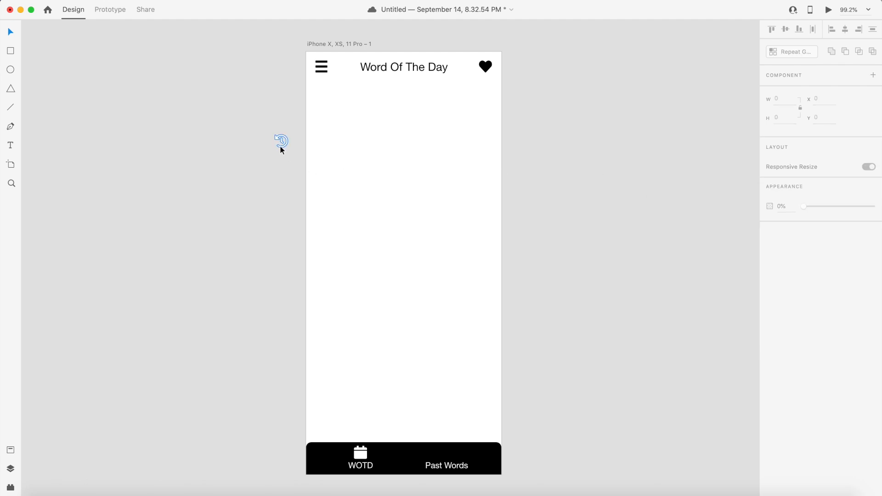
# - Place the history icon in the bottom bar above the Past Words label
pyautogui.moveTo(279, 145); pyautogui.dragTo(444, 460)
pyautogui.press('Right')
pyautogui.press('Right')
pyautogui.press('Right')
pyautogui.press('Right')
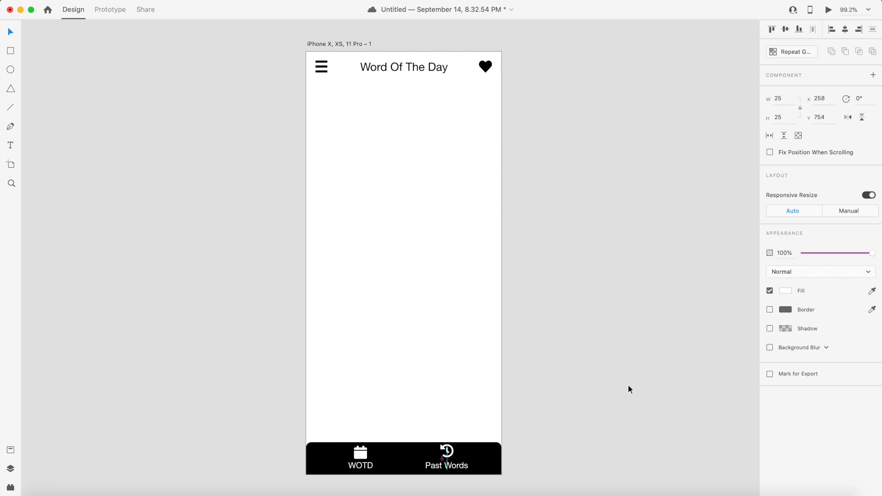
pyautogui.press('Down')
pyautogui.click(575, 405)
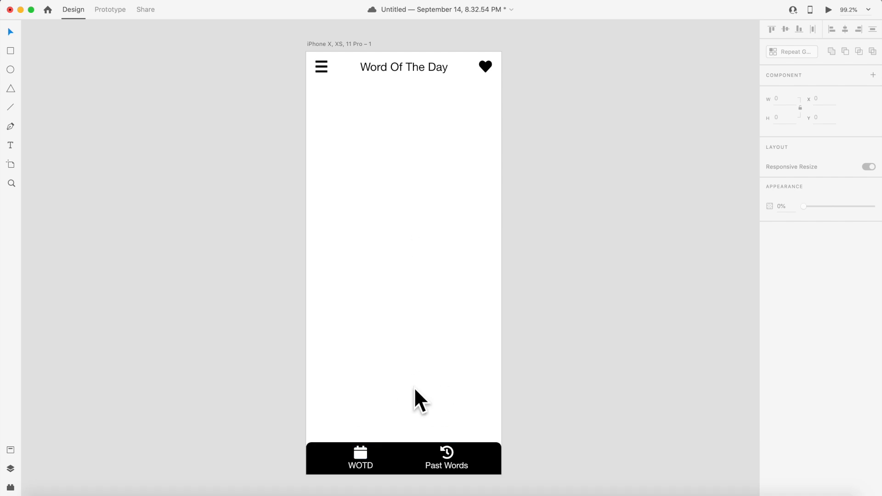
# - Set the WOTD label's font weight to Bold
pyautogui.doubleClick(359, 467)
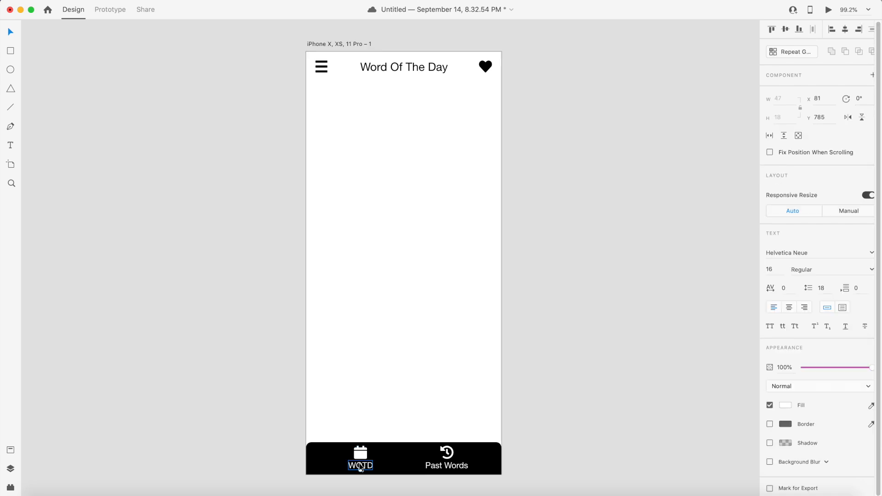
pyautogui.click(871, 270)
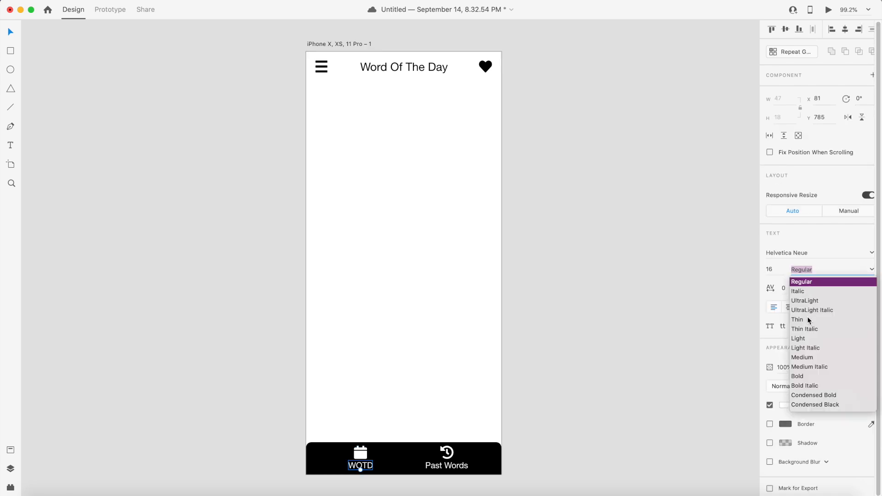
pyautogui.click(800, 376)
pyautogui.click(621, 370)
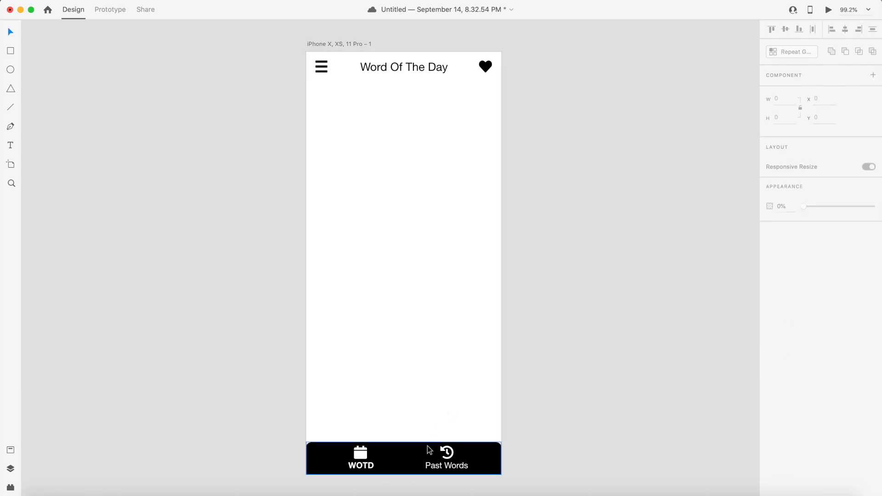
# - Turn the history icon into a white outline by disabling its fill and enabling a white #FFFFFF border
pyautogui.doubleClick(366, 453)
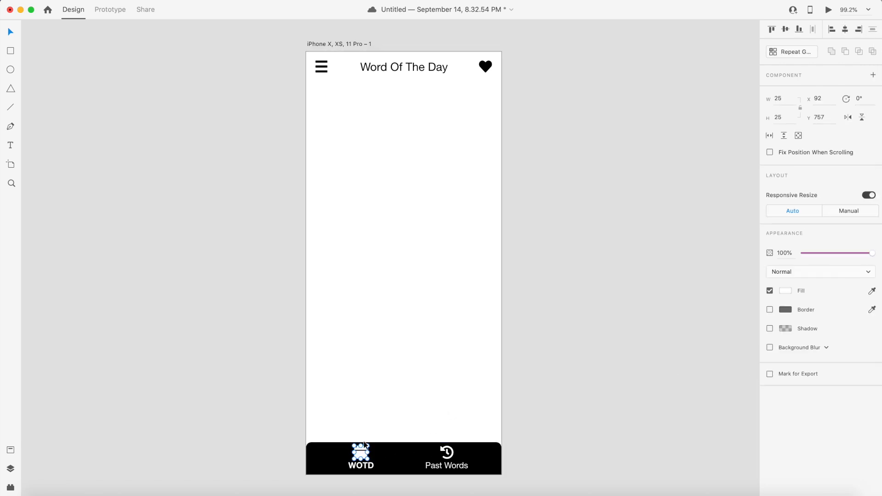
pyautogui.click(520, 457)
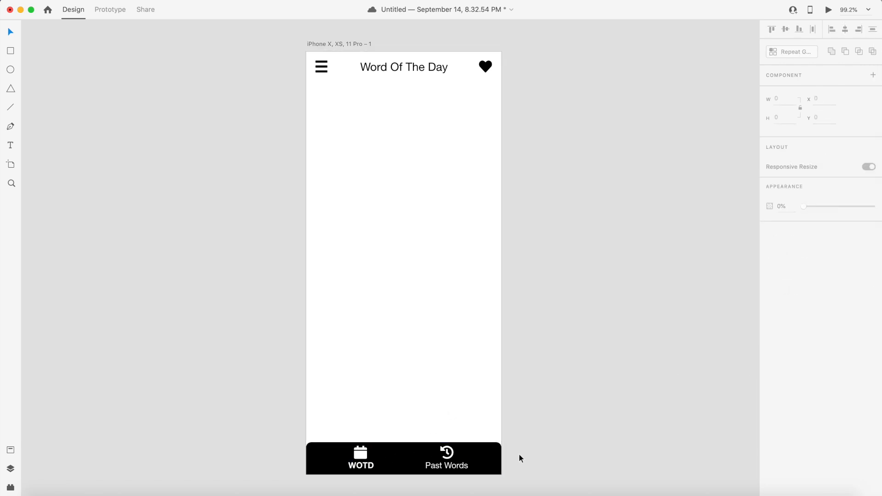
pyautogui.doubleClick(448, 453)
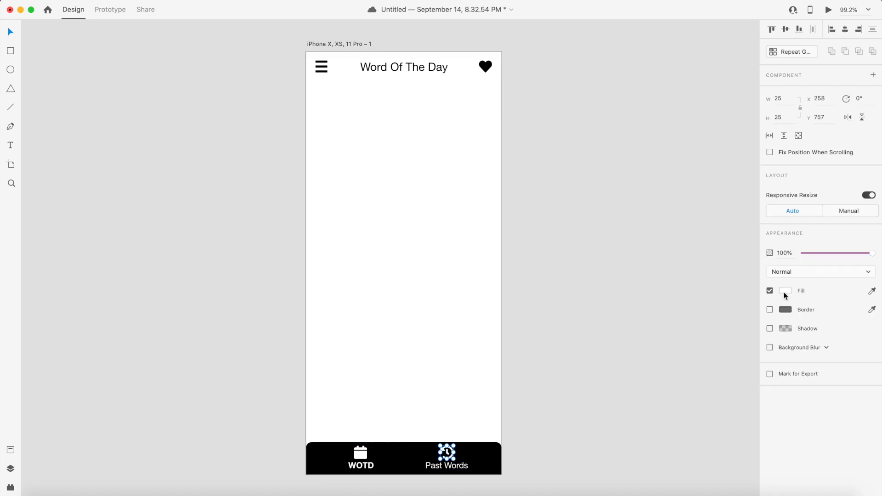
pyautogui.click(770, 291)
pyautogui.click(769, 310)
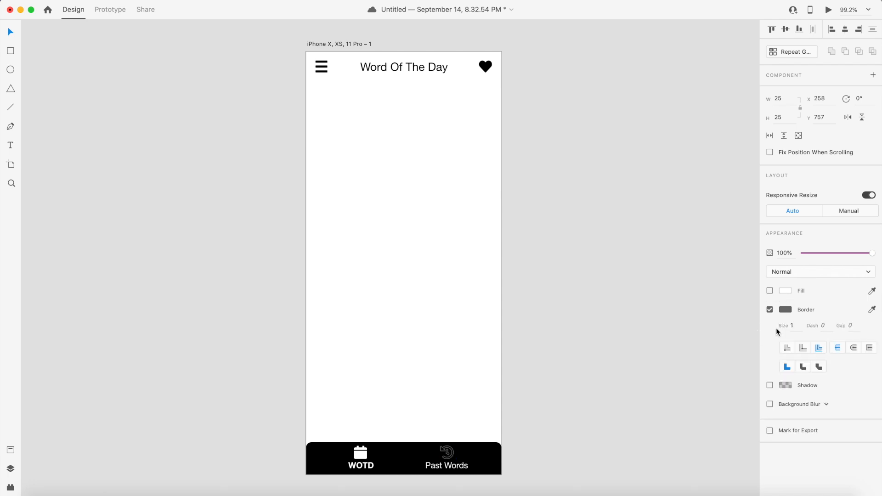
pyautogui.click(786, 310)
pyautogui.moveTo(701, 326); pyautogui.dragTo(641, 234)
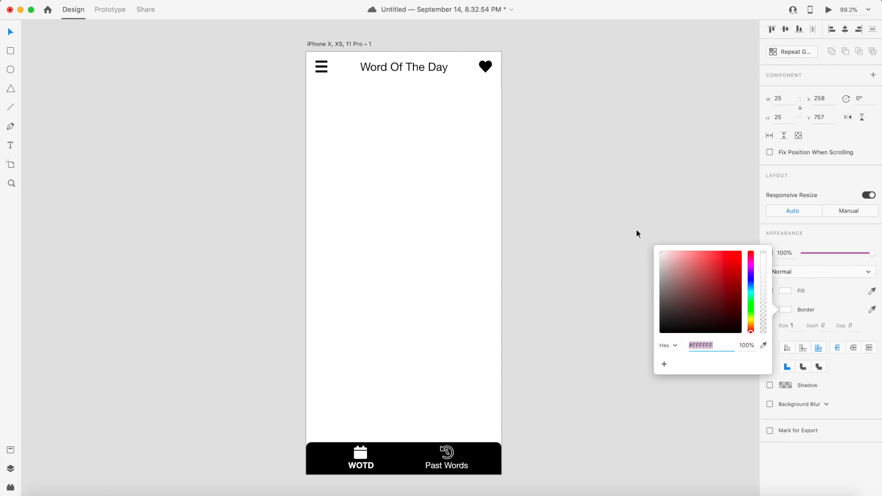
pyautogui.click(636, 229)
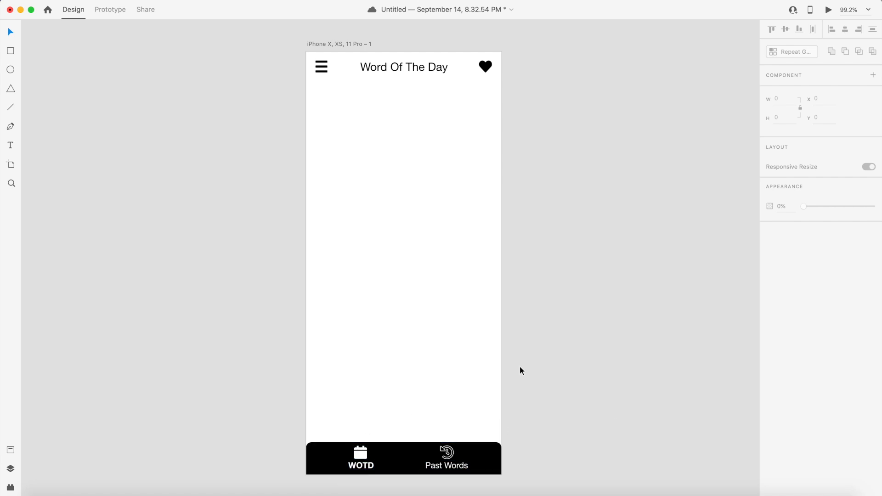
# - Duplicate the Word Of The Day artboard
pyautogui.hscroll(5, 523, 353)
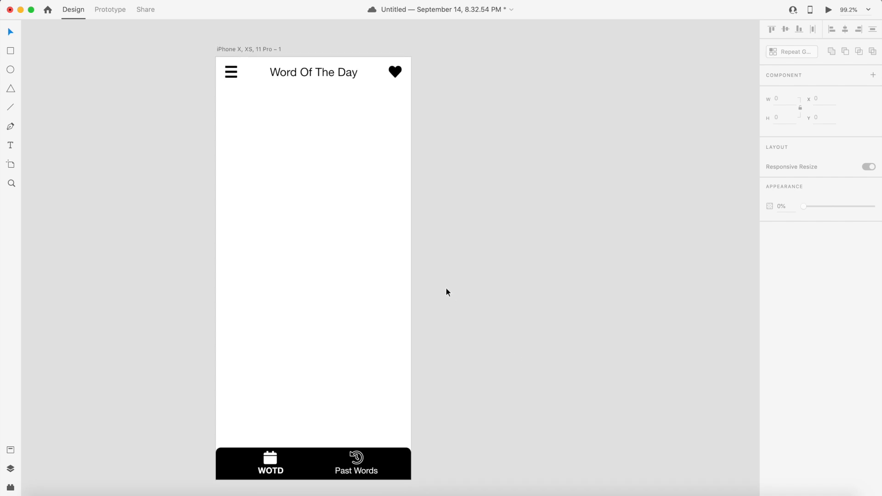
pyautogui.hscroll(2, 447, 293)
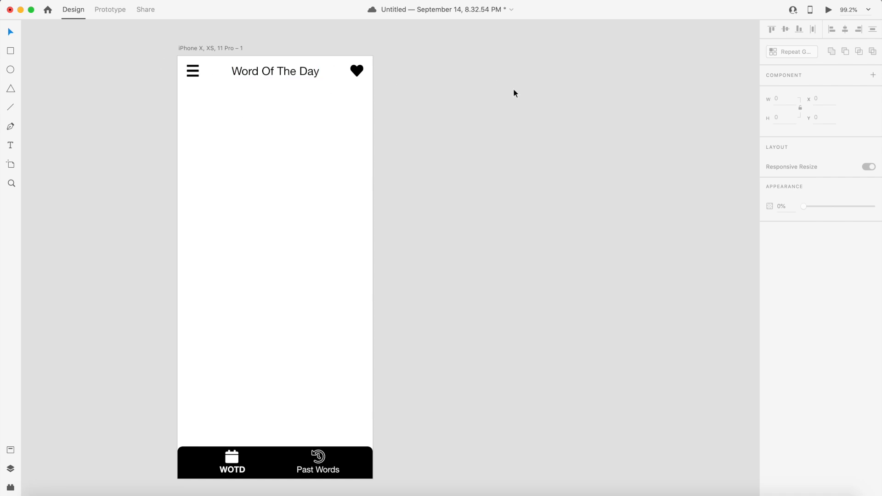
pyautogui.click(270, 229)
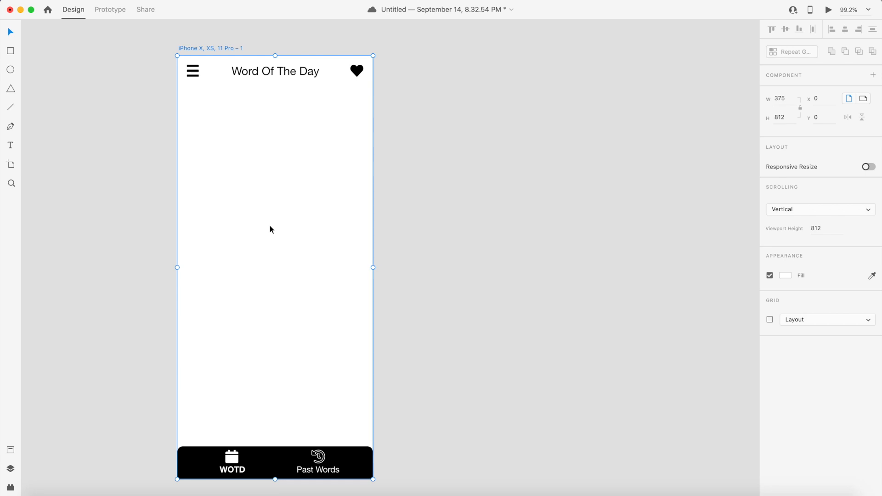
pyautogui.press('super+d')
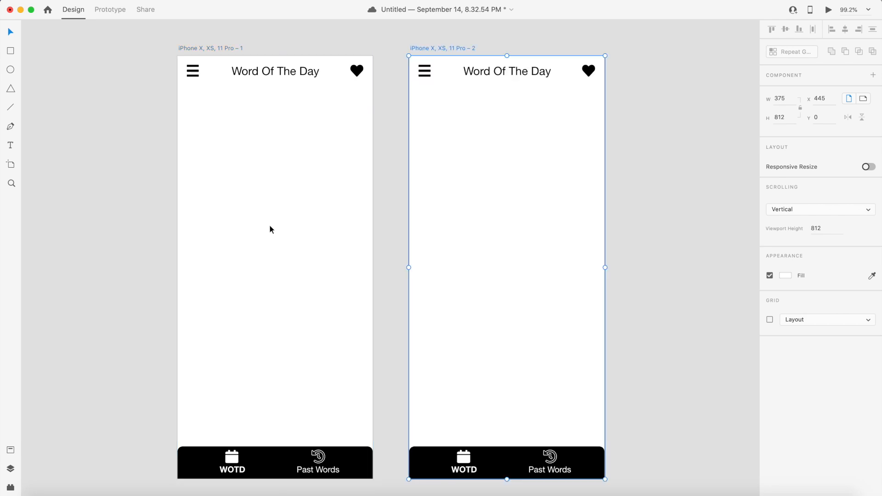
# - Rename the original artboard Home and the duplicate Past Words
pyautogui.click(725, 204)
pyautogui.hscroll(3, 725, 202)
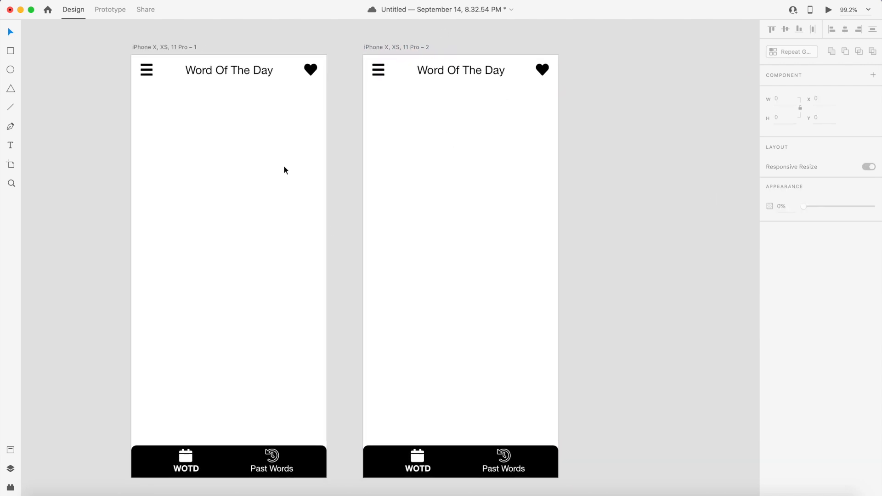
pyautogui.doubleClick(187, 47)
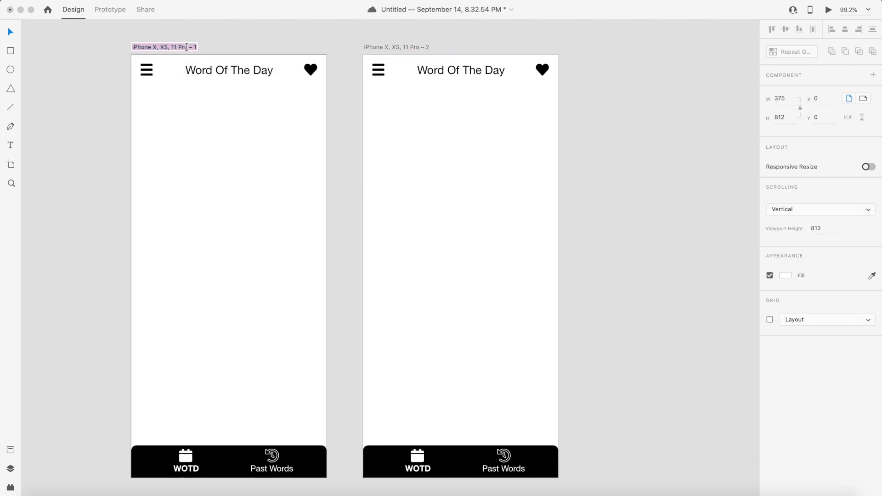
pyautogui.write('Home')
pyautogui.doubleClick(399, 48)
pyautogui.write('Past Wo')
pyautogui.press('Return')
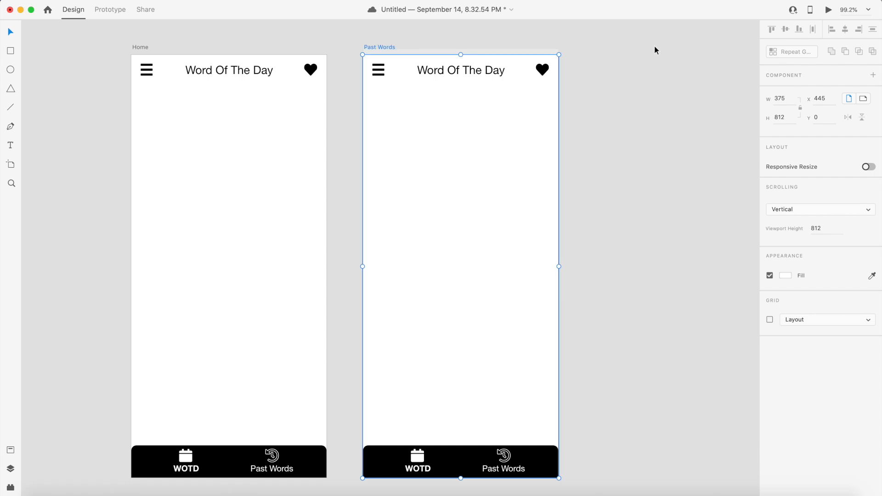
# - Change the duplicate artboard's header title to Past Words
pyautogui.doubleClick(453, 68)
pyautogui.write('Pa')
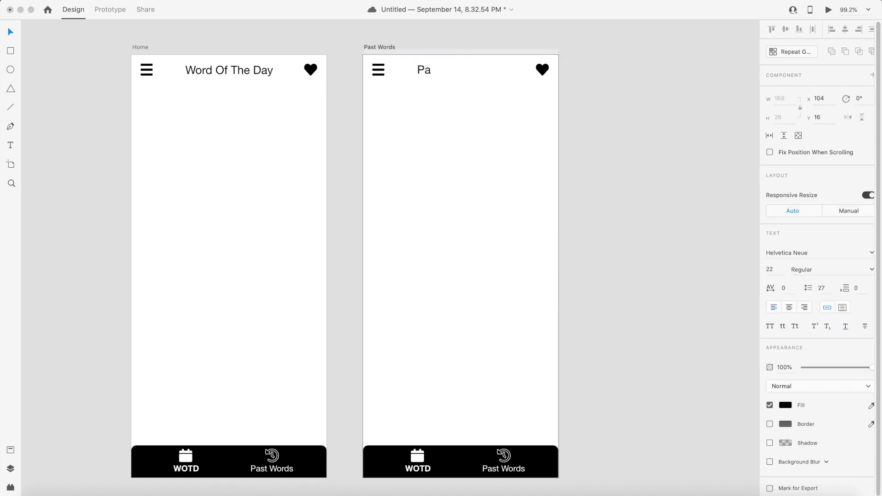
pyautogui.write('st Words')
pyautogui.press('Escape')
# - Nudge the Past Words title right so it sits centred in the header
pyautogui.hotkey('shift', 'Right')
pyautogui.hotkey('shift', 'Right')
pyautogui.hotkey('shift', 'Right')
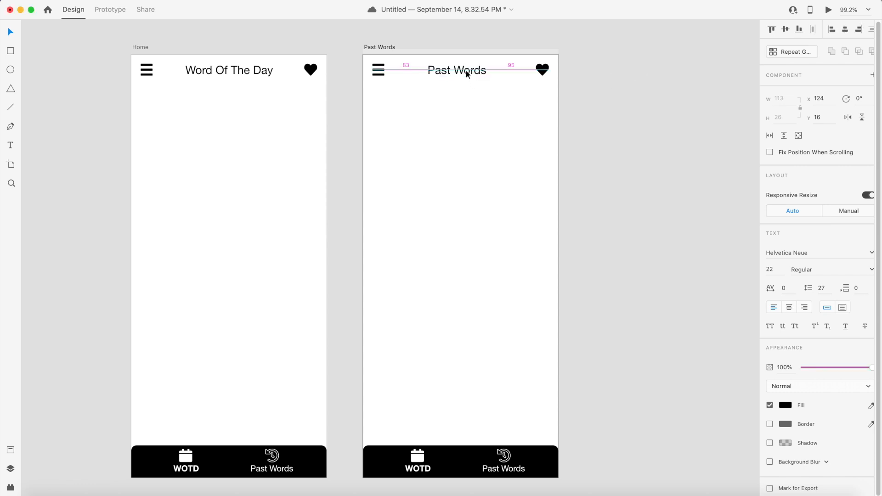
pyautogui.press('Left')
pyautogui.press('Left')
pyautogui.press('Left')
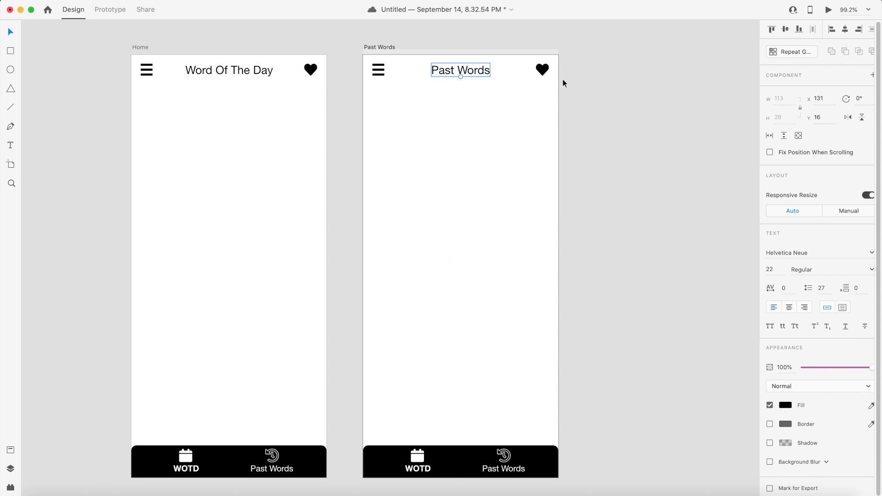
# - Turn the Past Words artboard's calendar icon into a white outline by disabling its fill and enabling a #FFFFFF border
pyautogui.click(492, 281)
pyautogui.click(422, 459)
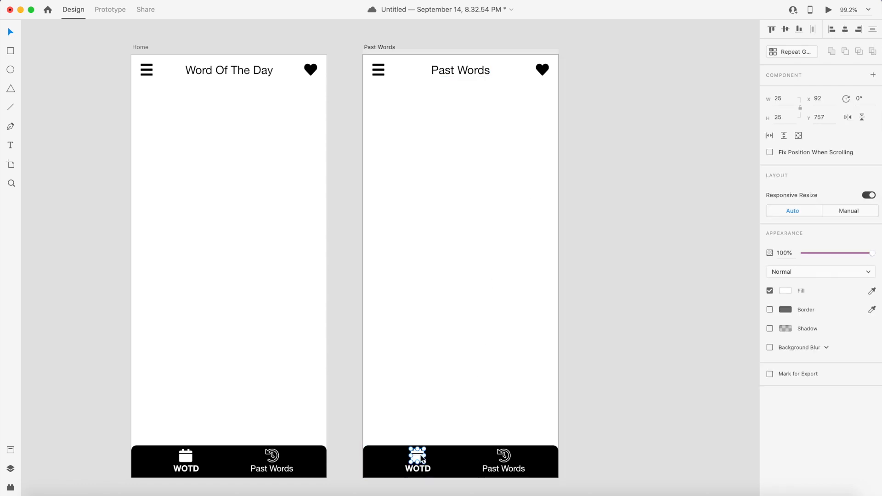
pyautogui.click(771, 310)
pyautogui.click(770, 290)
pyautogui.click(785, 310)
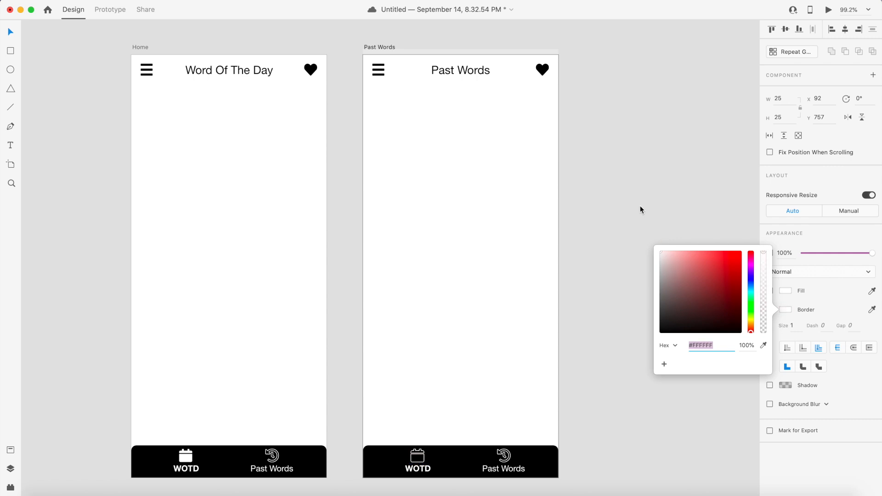
pyautogui.click(635, 198)
# - Set the Past Words artboard's WOTD label font weight to Regular
pyautogui.click(423, 468)
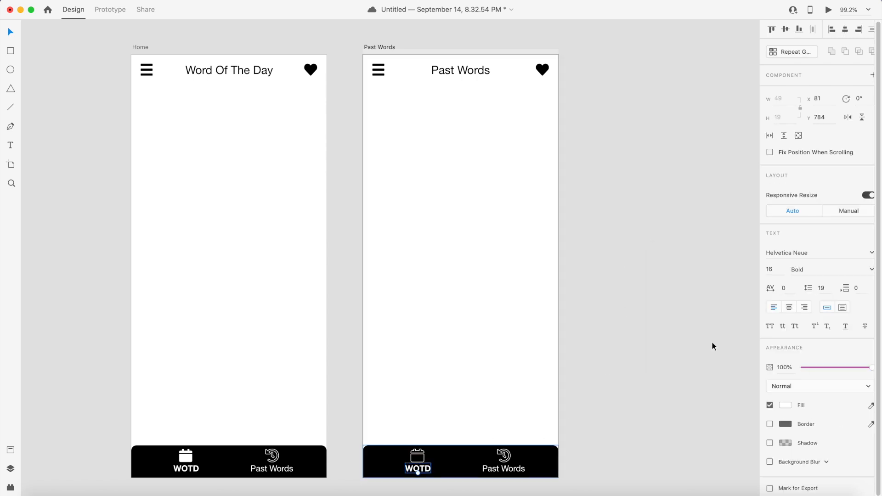
pyautogui.click(846, 269)
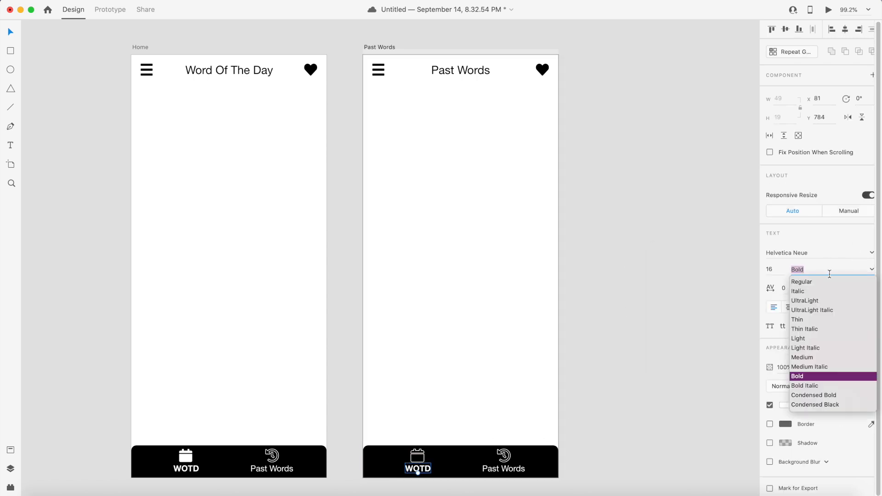
pyautogui.click(808, 282)
# - Make the Past Words artboard's history icon solid white by disabling its border and enabling its fill
pyautogui.click(505, 459)
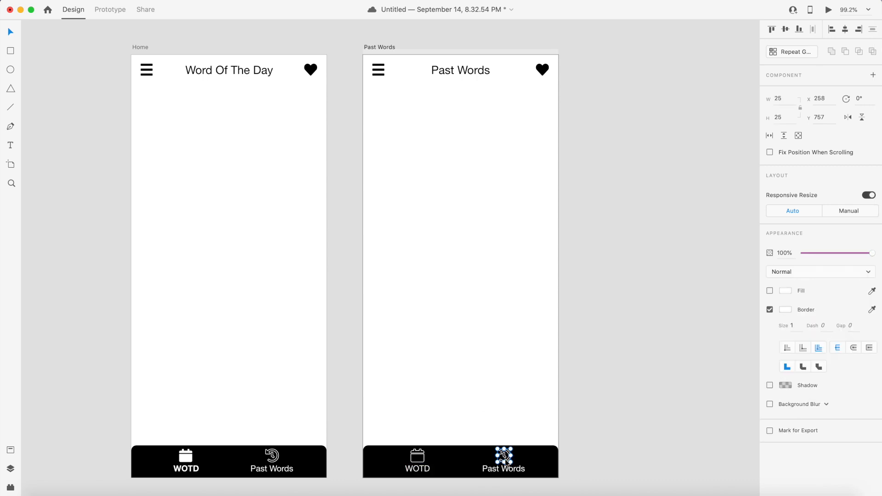
pyautogui.click(770, 309)
pyautogui.click(770, 291)
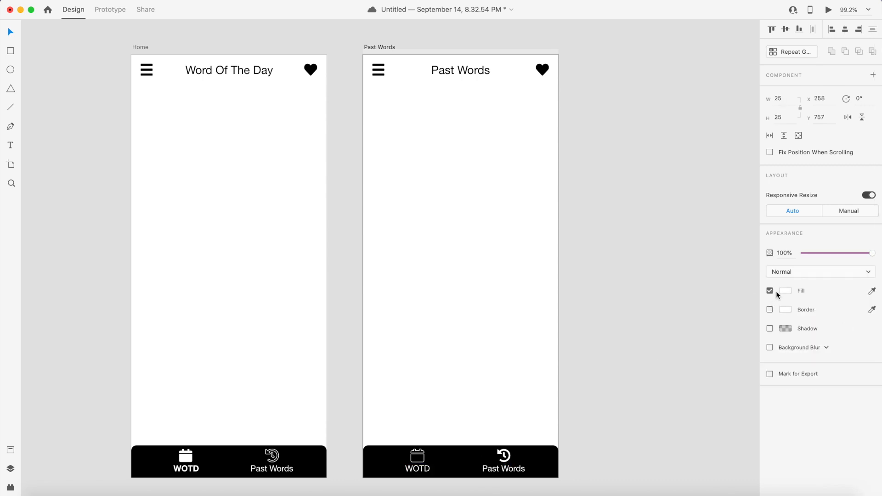
# - Set the Past Words artboard's Past Words nav label font weight to Bold
pyautogui.click(517, 473)
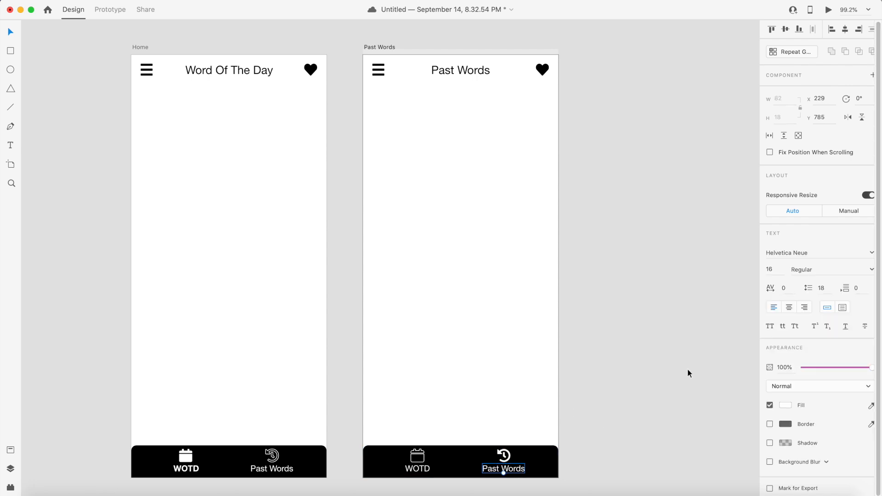
pyautogui.click(872, 270)
pyautogui.click(798, 377)
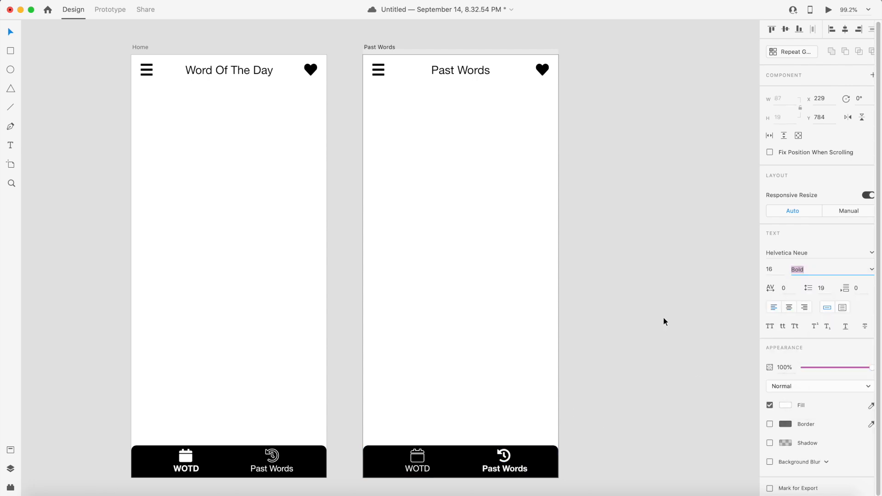
pyautogui.click(663, 319)
# - Save the document
pyautogui.hscroll(-5, 496, 257)
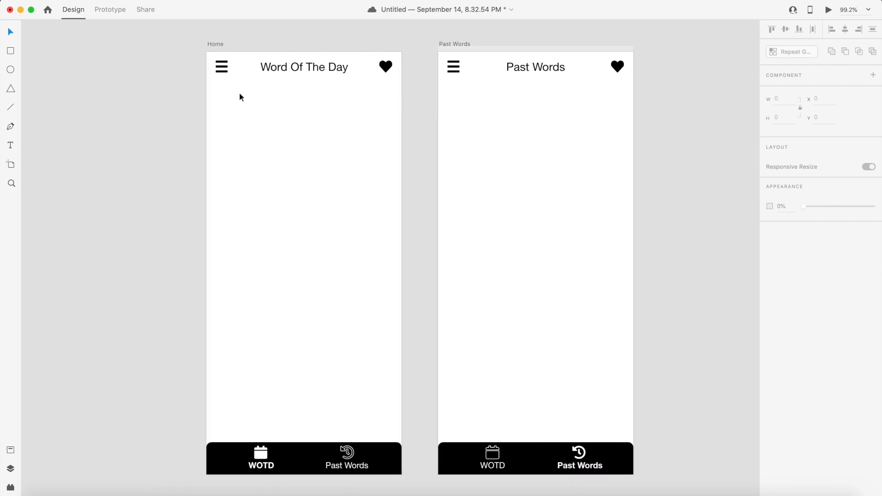
pyautogui.hscroll(-2, 268, 197)
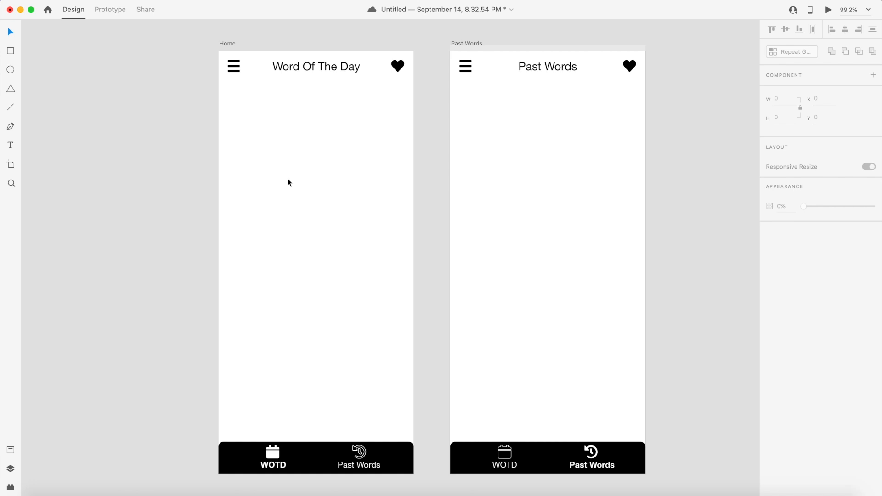
pyautogui.press('super+s')
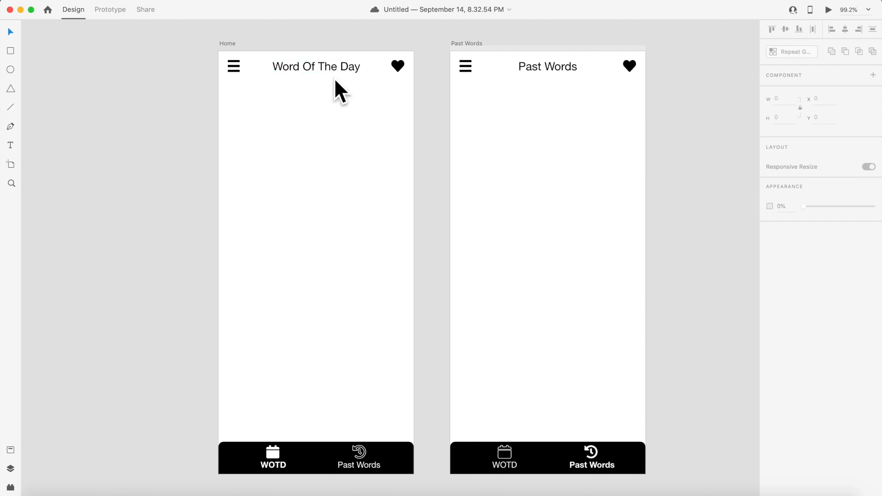
# - Add a black Today text label just below the Home artboard's header
pyautogui.click(14, 146)
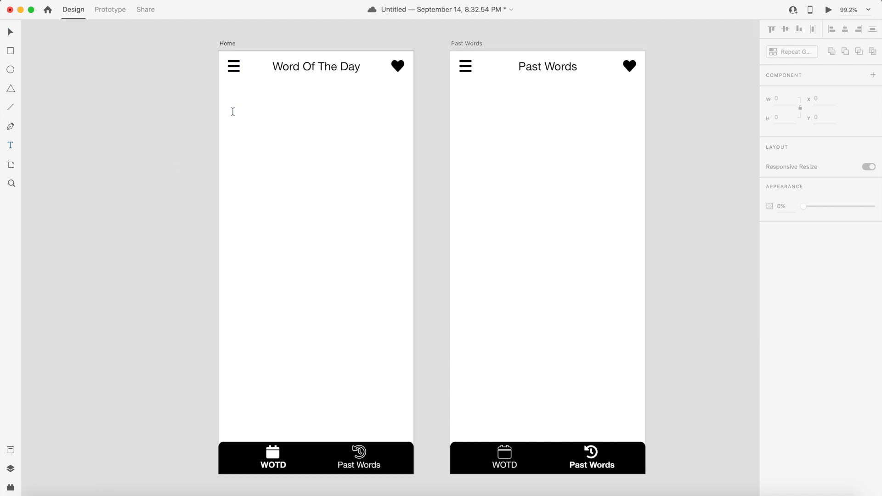
pyautogui.click(233, 111)
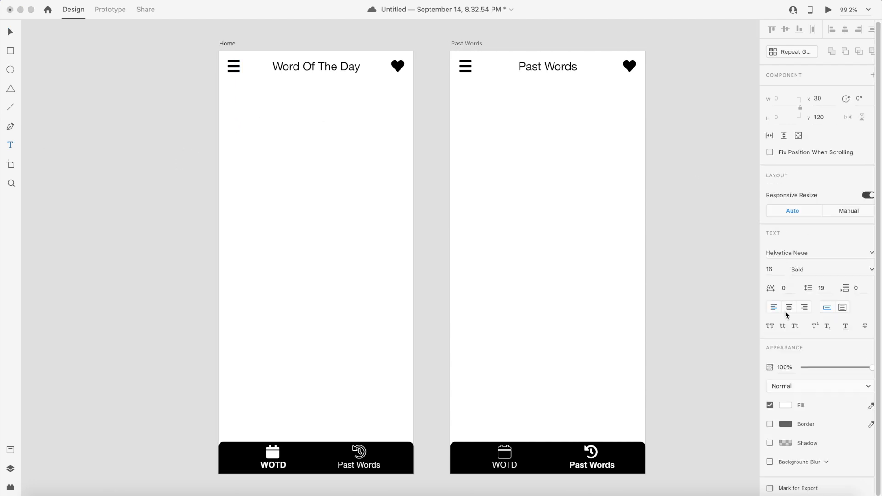
pyautogui.click(787, 405)
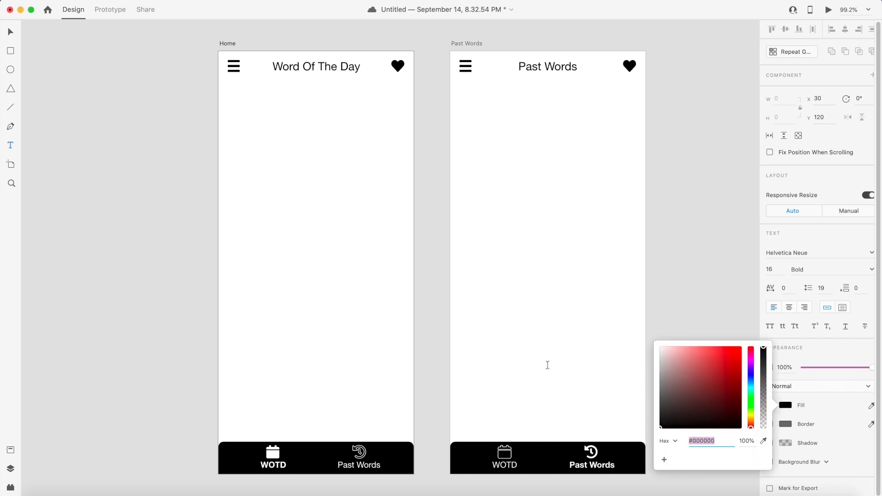
pyautogui.click(248, 107)
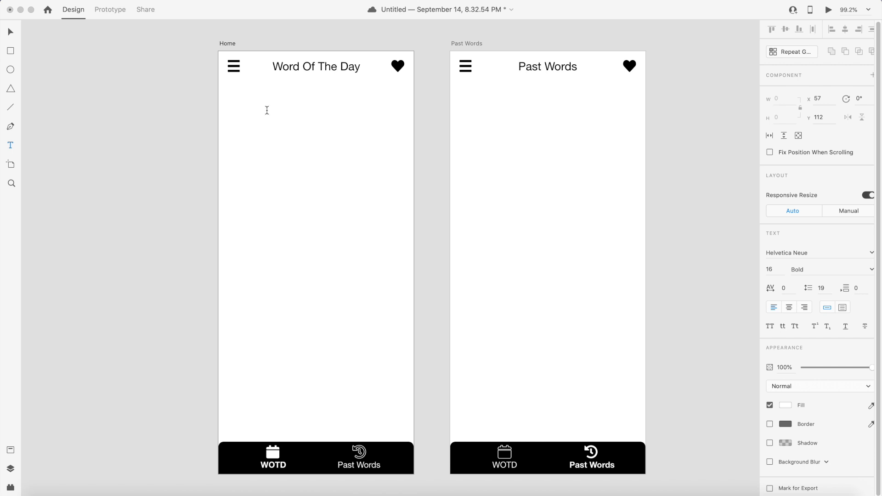
pyautogui.click(11, 32)
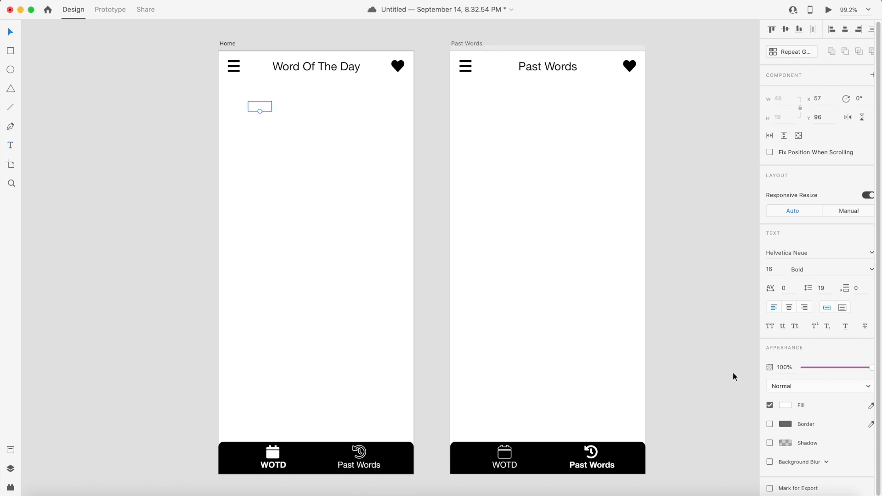
pyautogui.click(786, 405)
pyautogui.moveTo(686, 399); pyautogui.dragTo(629, 442)
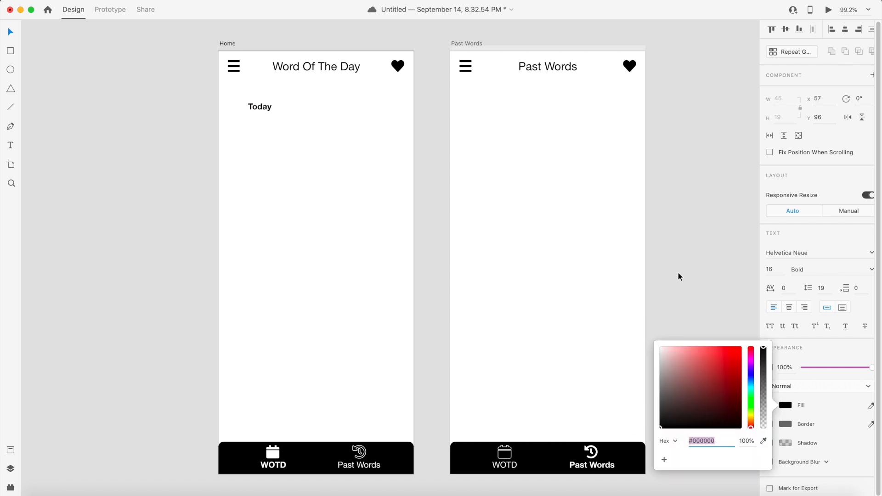
pyautogui.click(679, 272)
# - Set the Today label's font weight to Regular
pyautogui.click(264, 108)
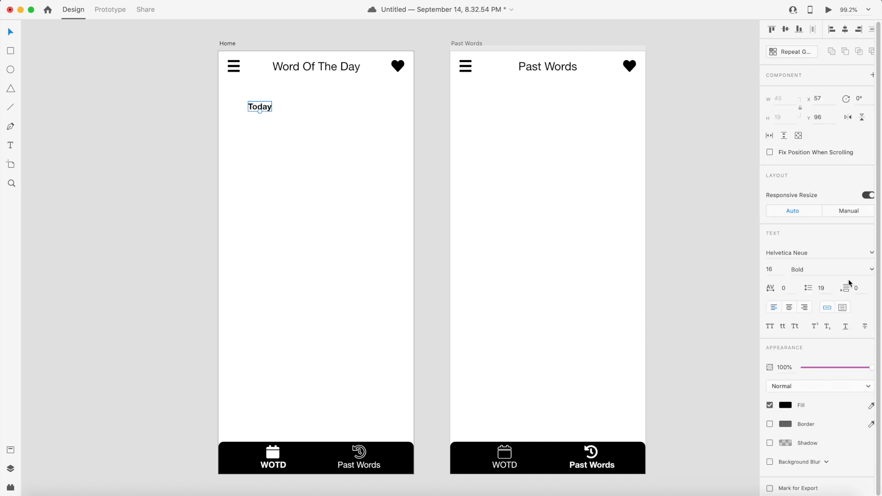
pyautogui.click(871, 270)
pyautogui.click(803, 280)
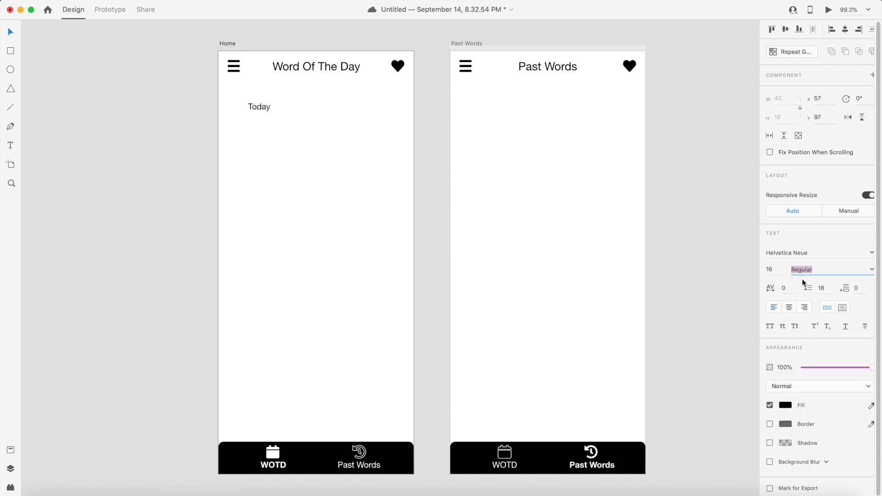
pyautogui.click(682, 220)
# - Add a date text label reading Monday 15th, October above the Today label
pyautogui.click(12, 146)
pyautogui.click(245, 89)
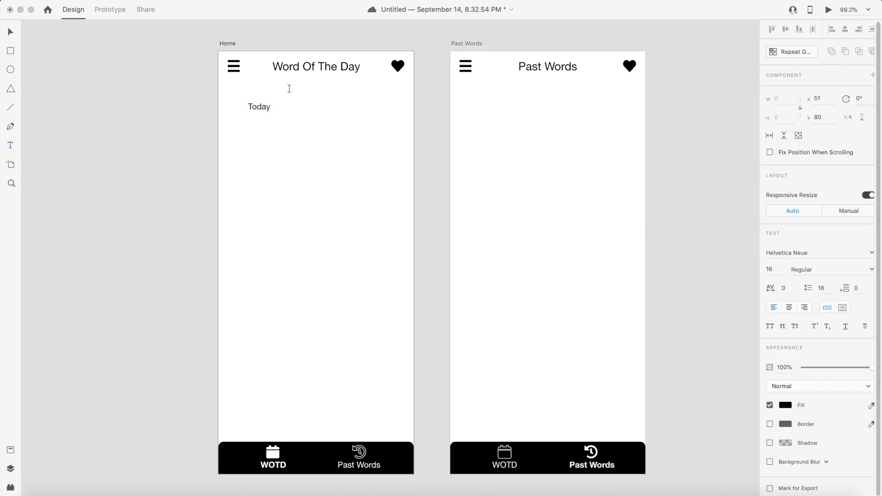
pyautogui.write('Monday 15th, October')
pyautogui.click(10, 33)
pyautogui.click(103, 94)
# - Move the date label left toward the Home artboard's edge
pyautogui.click(271, 92)
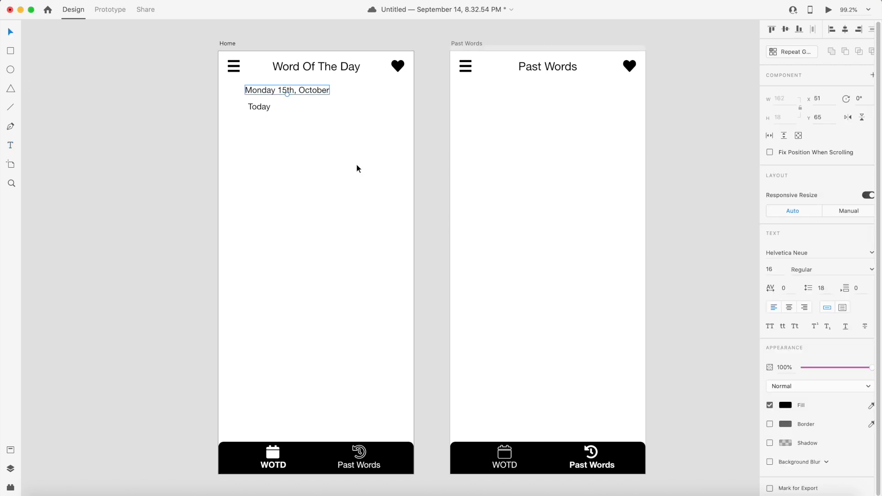
pyautogui.hotkey('shift', 'Left')
pyautogui.hotkey('shift', 'Left')
pyautogui.press('Left')
pyautogui.press('Left')
pyautogui.press('Left')
pyautogui.press('Left')
pyautogui.press('Left')
pyautogui.press('Left')
pyautogui.press('Left')
pyautogui.press('Left')
pyautogui.press('Left')
pyautogui.press('Left')
pyautogui.press('Left')
pyautogui.press('Left')
pyautogui.press('Left')
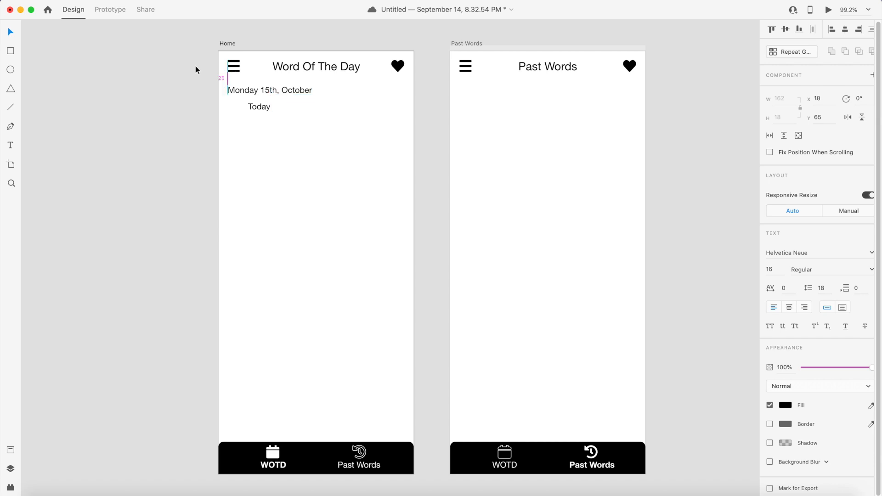
# - Set the Today label's font size to 22
pyautogui.click(258, 109)
pyautogui.click(779, 269)
pyautogui.write('22')
pyautogui.press('Return')
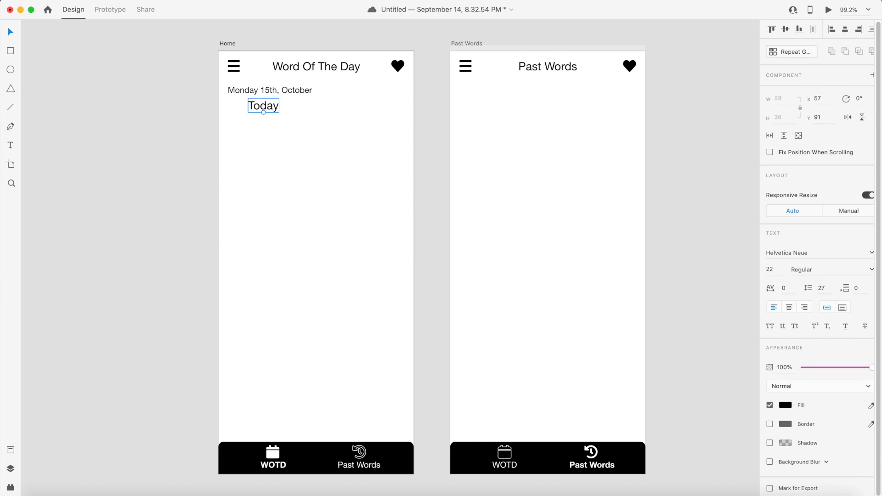
# - Set the Today label's font size to 24
pyautogui.click(776, 269)
pyautogui.write('24')
pyautogui.press('Return')
# - Nudge the Today label left and up so it aligns directly under the date
pyautogui.press('Left')
pyautogui.press('Left')
pyautogui.press('Left')
pyautogui.press('Left')
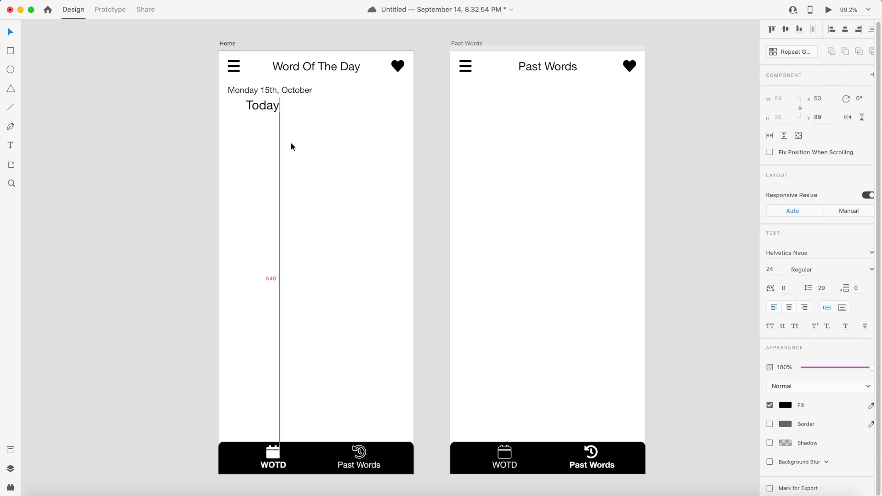
pyautogui.hotkey('shift', 'Left')
pyautogui.hotkey('shift', 'Left')
pyautogui.hotkey('shift', 'Left')
pyautogui.press('Left')
pyautogui.press('Left')
pyautogui.press('Left')
pyautogui.press('Left')
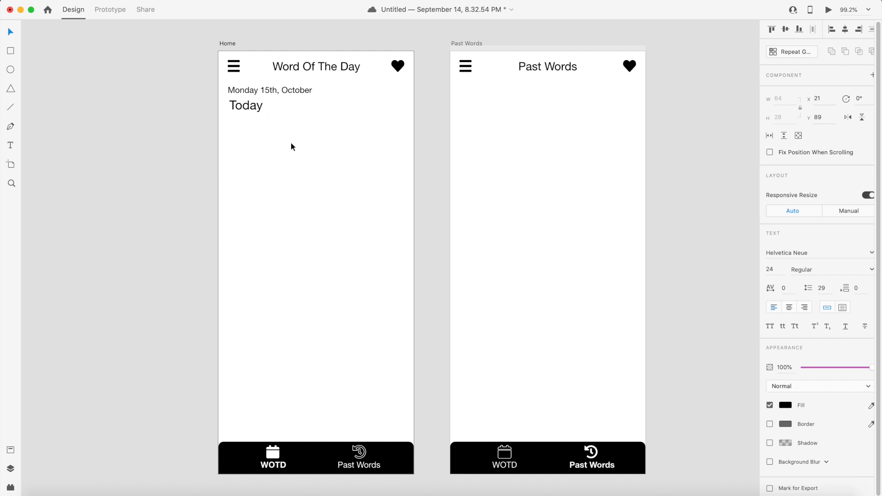
pyautogui.press('Left')
pyautogui.press('Up')
pyautogui.press('Up')
pyautogui.click(291, 142)
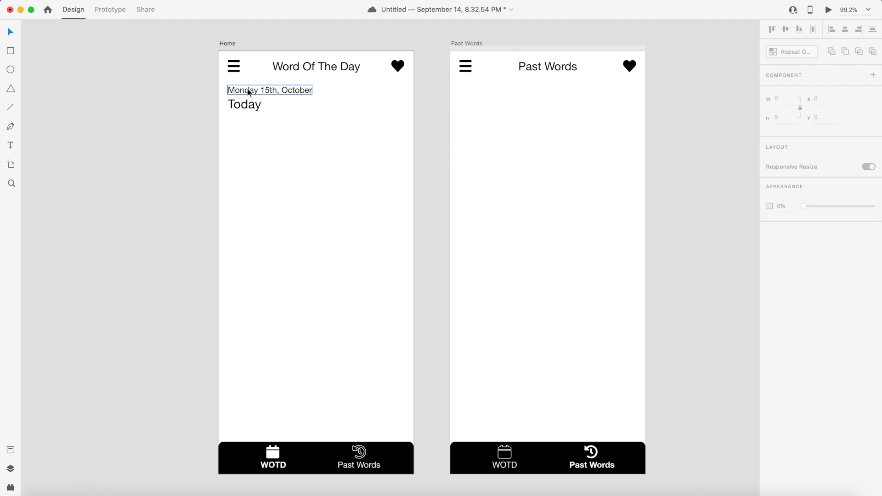
# - Set the date label's font size to 14
pyautogui.click(247, 90)
pyautogui.click(781, 270)
pyautogui.write('1')
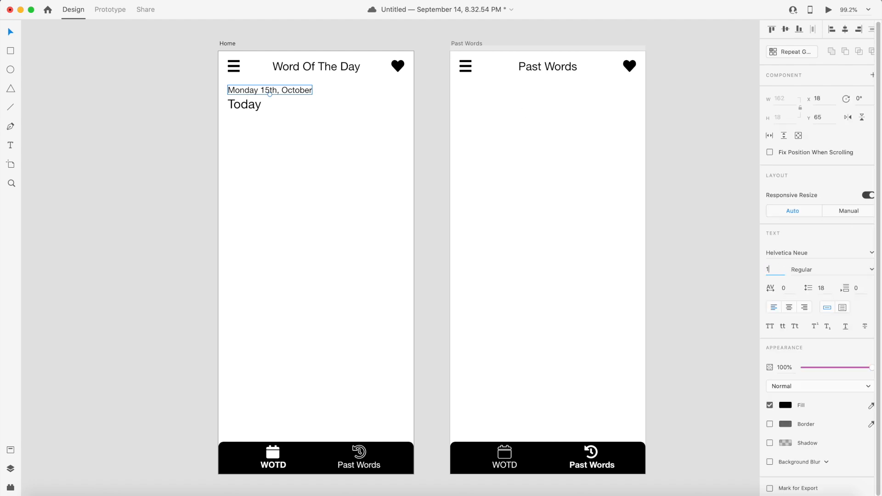
pyautogui.write('4')
pyautogui.press('Return')
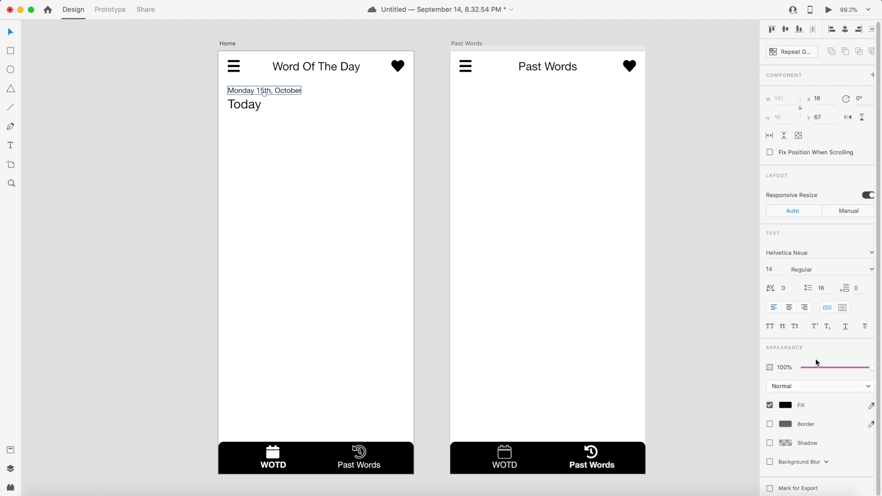
# - Change the date label's fill colour to a mid gray, #6C6C6C
pyautogui.click(785, 405)
pyautogui.moveTo(680, 427); pyautogui.dragTo(630, 409)
pyautogui.click(197, 239)
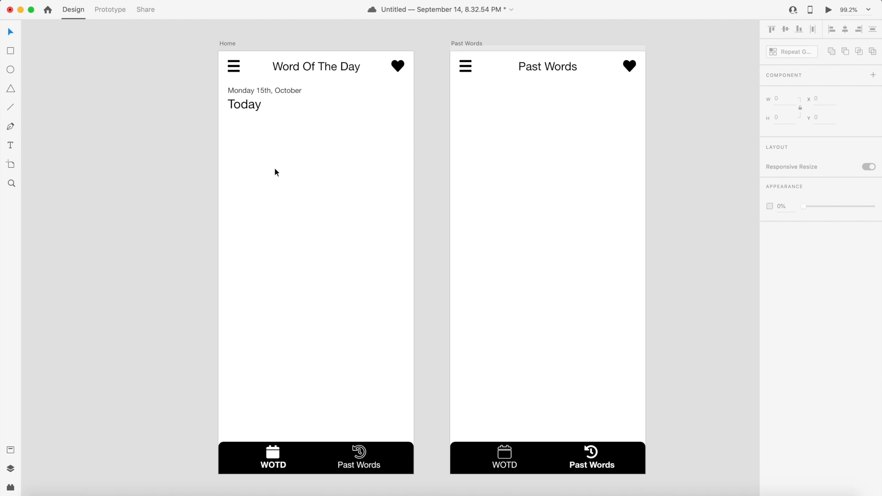
pyautogui.click(264, 91)
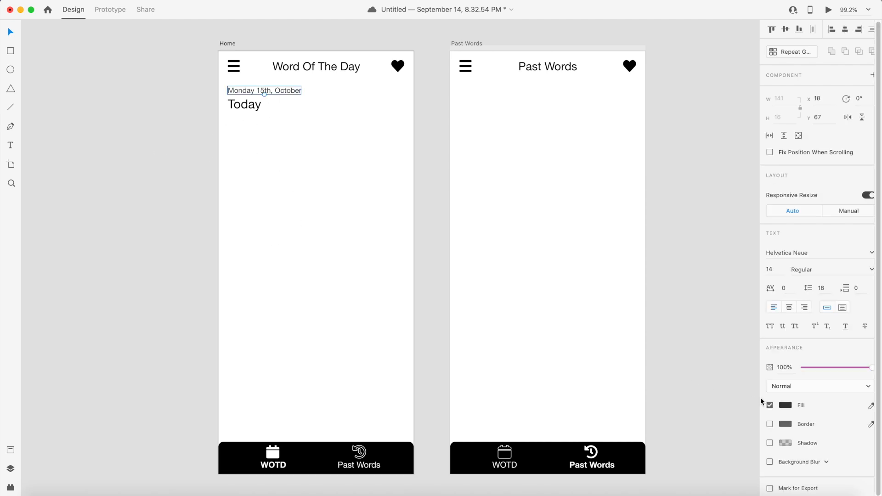
pyautogui.click(784, 405)
pyautogui.moveTo(662, 404); pyautogui.dragTo(650, 394)
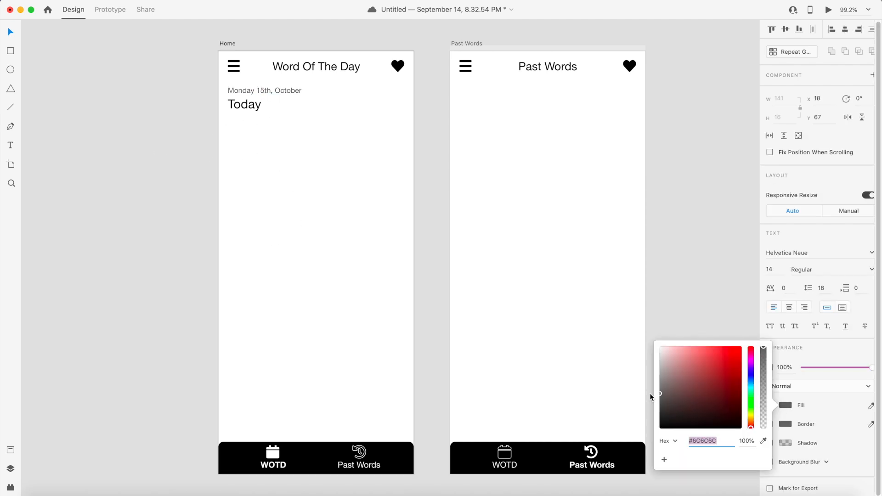
pyautogui.click(346, 312)
# - Set the Today label's font size to 26
pyautogui.click(244, 104)
pyautogui.click(770, 269)
pyautogui.write('26')
pyautogui.click(210, 93)
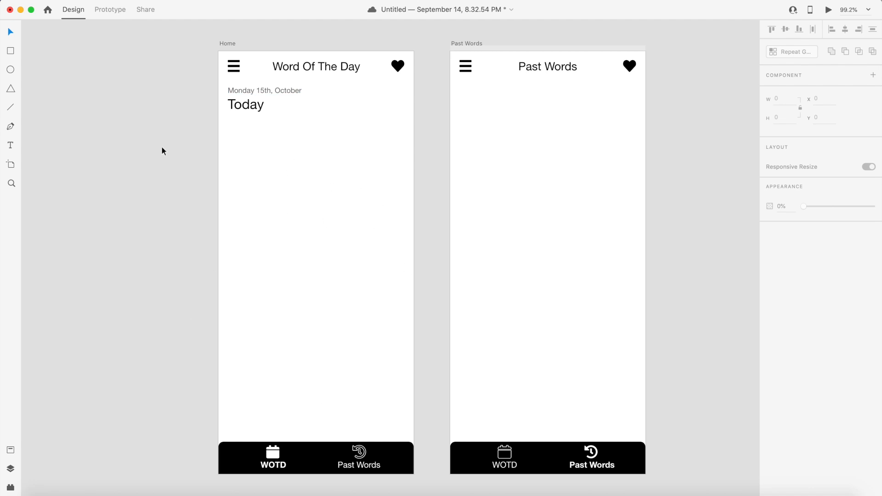
# - Draw a card rectangle about 339 × 596 filling the Home artboard below the Today label
pyautogui.click(10, 51)
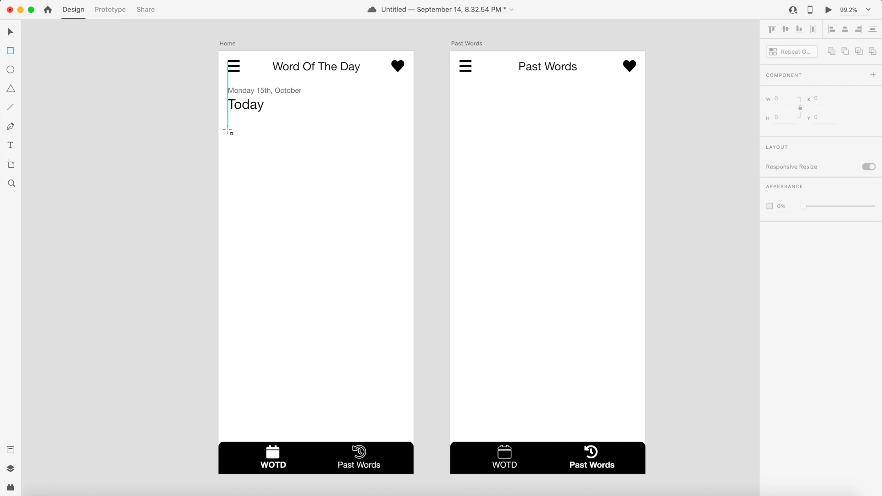
pyautogui.moveTo(227, 123)
pyautogui.mouseDown()
pyautogui.moveTo(412, 437)
pyautogui.moveTo(403, 435)
pyautogui.mouseUp()
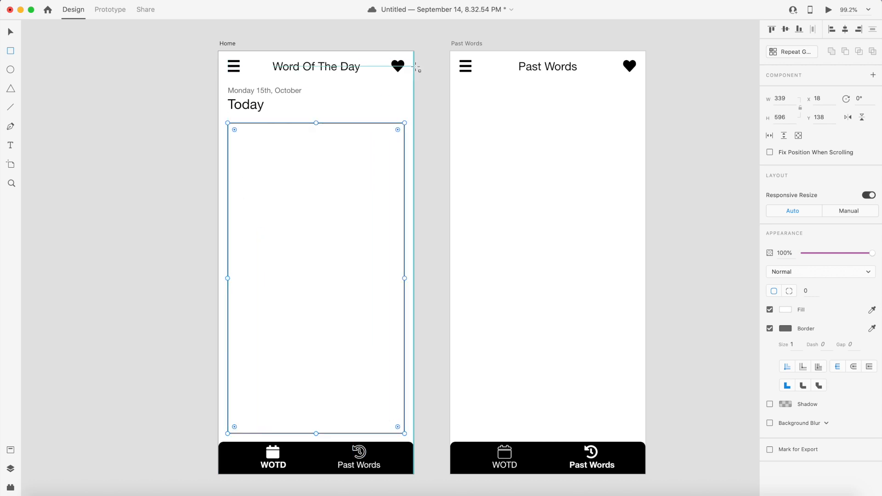
pyautogui.click(10, 32)
pyautogui.click(205, 240)
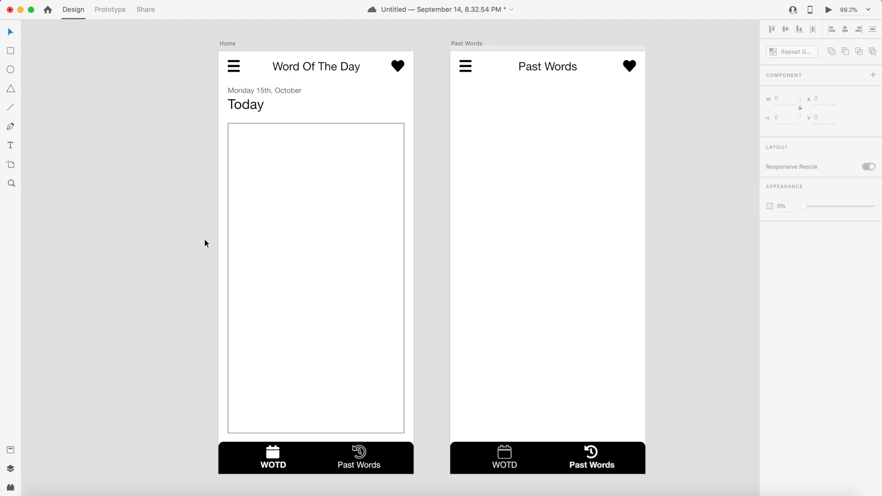
# - Remove the card's border and give it a drop shadow
pyautogui.click(316, 222)
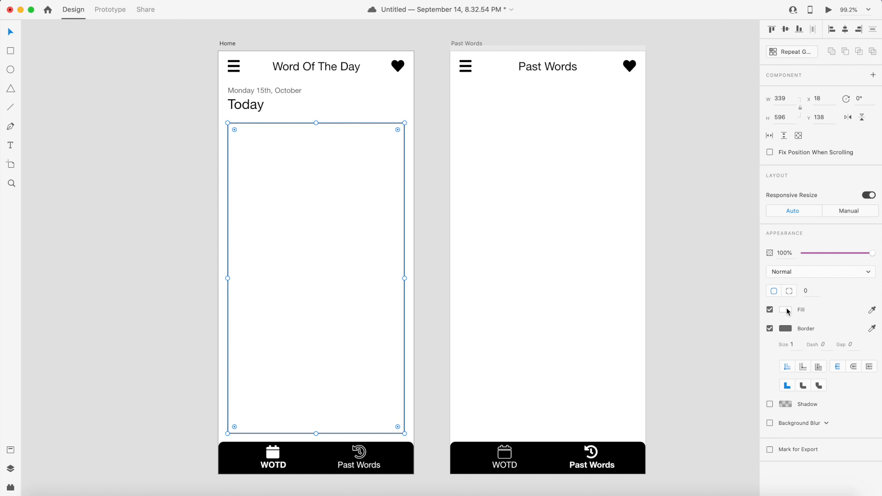
pyautogui.click(770, 329)
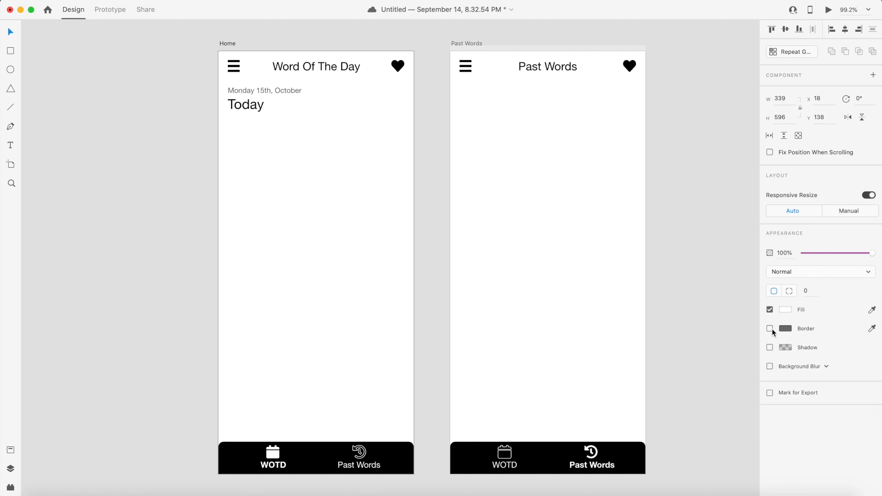
pyautogui.click(131, 291)
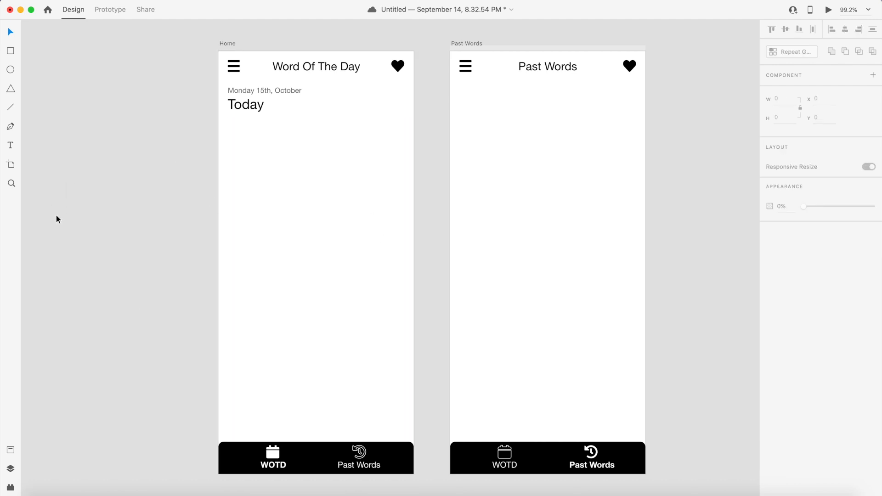
pyautogui.click(290, 243)
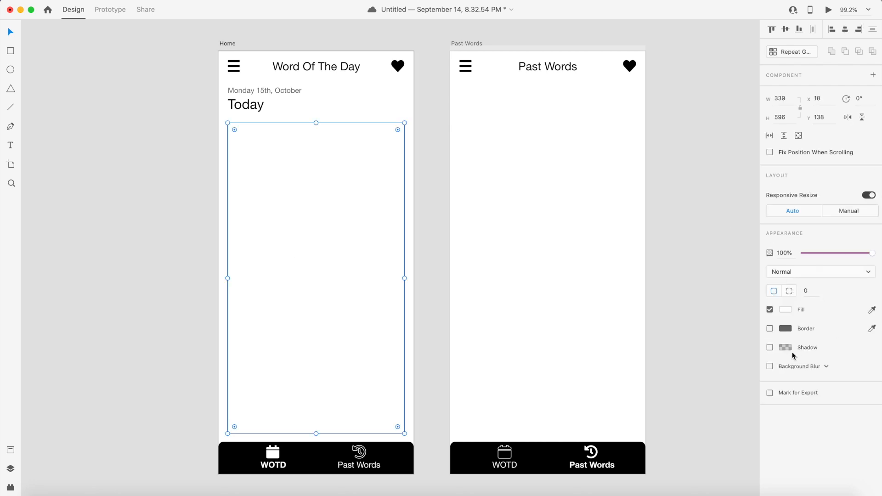
pyautogui.click(770, 347)
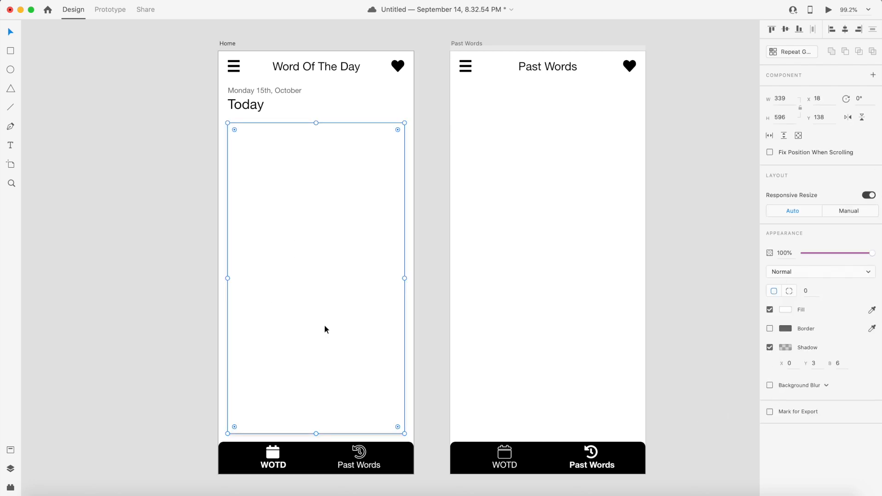
pyautogui.click(152, 257)
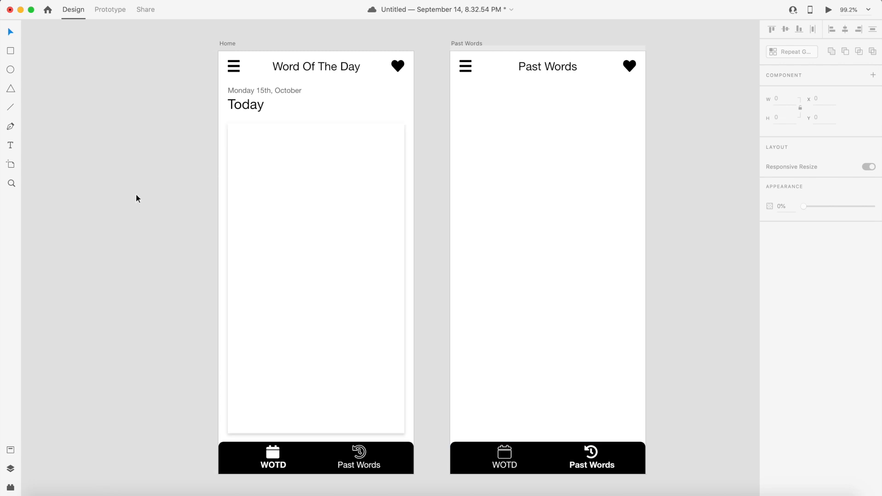
pyautogui.click(288, 196)
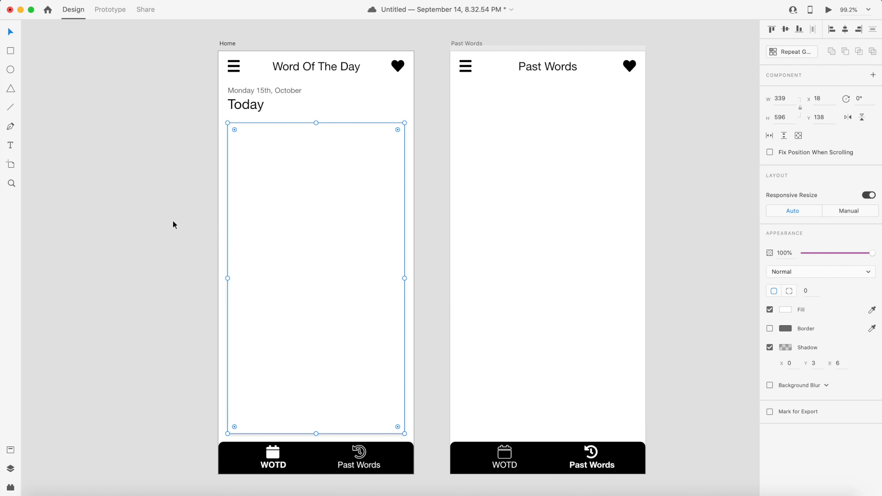
pyautogui.click(171, 198)
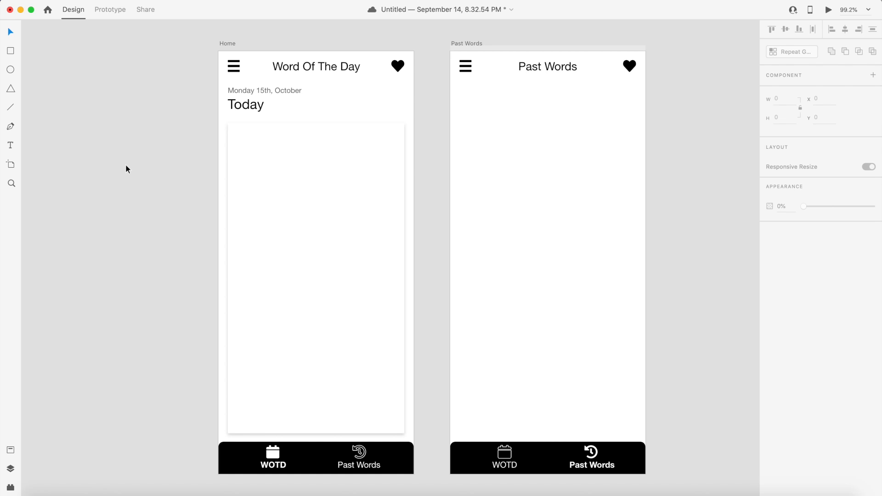
# - Add the word "Spudger" as text near the card's top-left corner
pyautogui.click(14, 149)
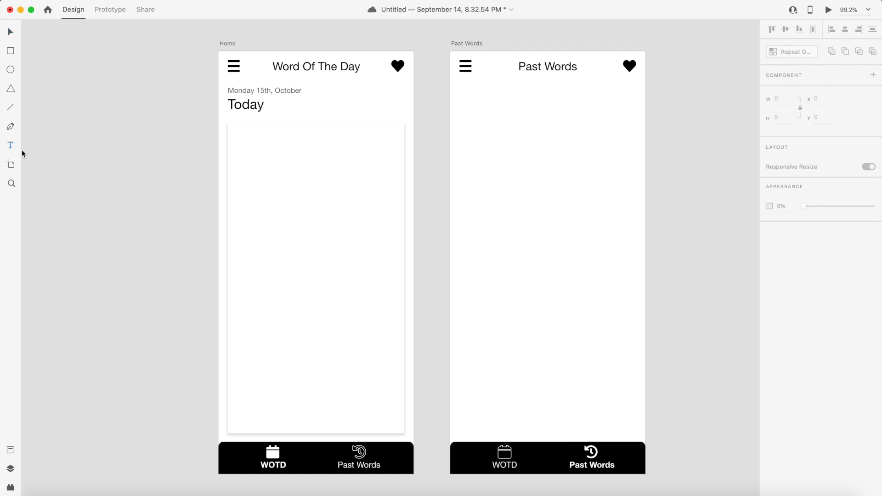
pyautogui.click(236, 142)
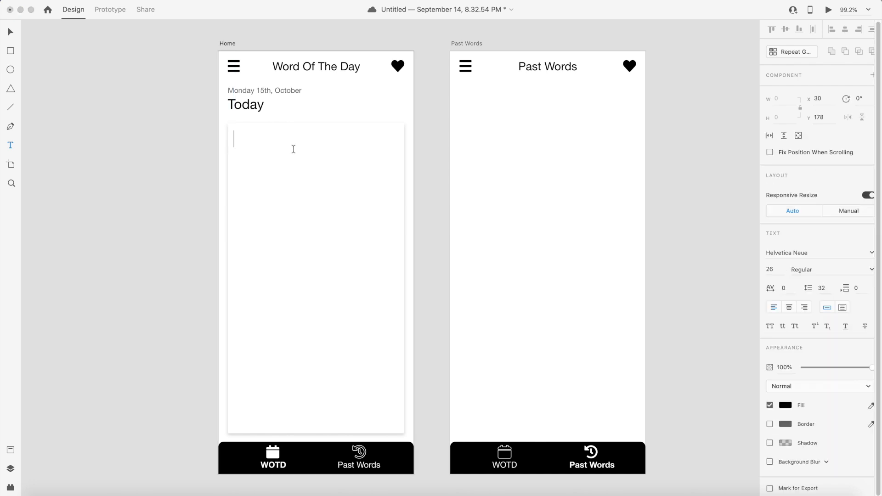
pyautogui.write('Spudger')
pyautogui.click(10, 31)
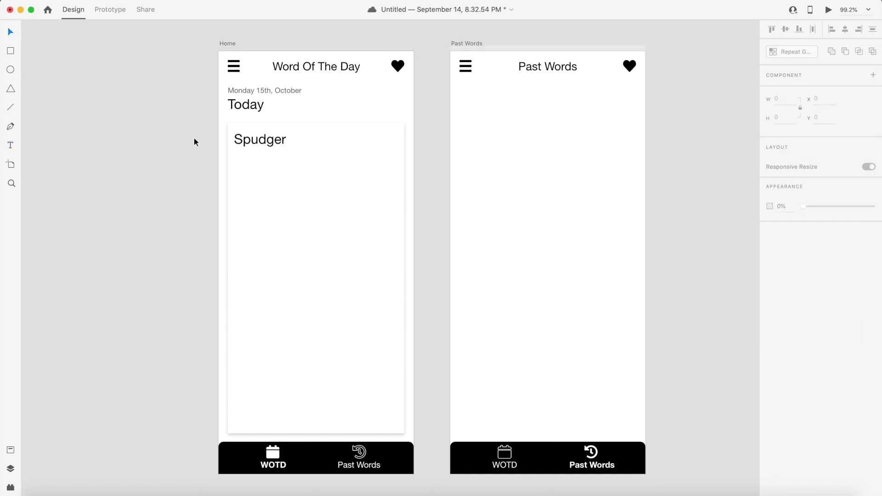
# - Set the Spudger text's font size to 28
pyautogui.click(268, 140)
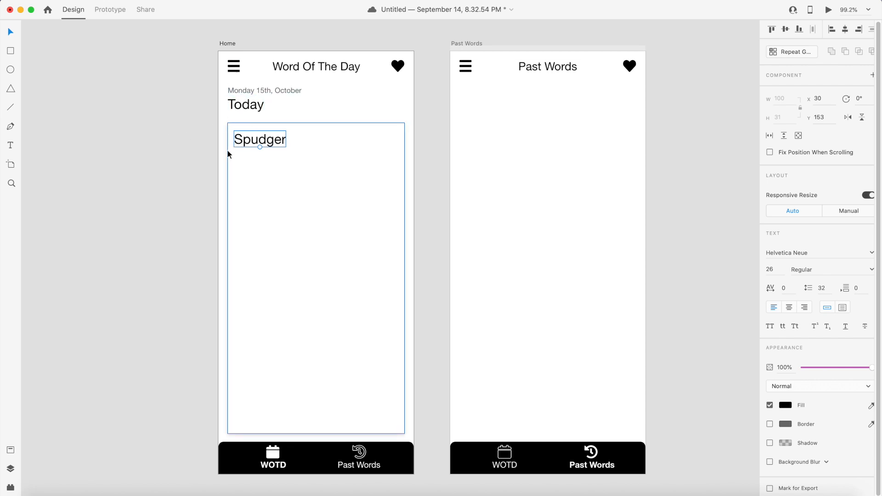
pyautogui.click(157, 137)
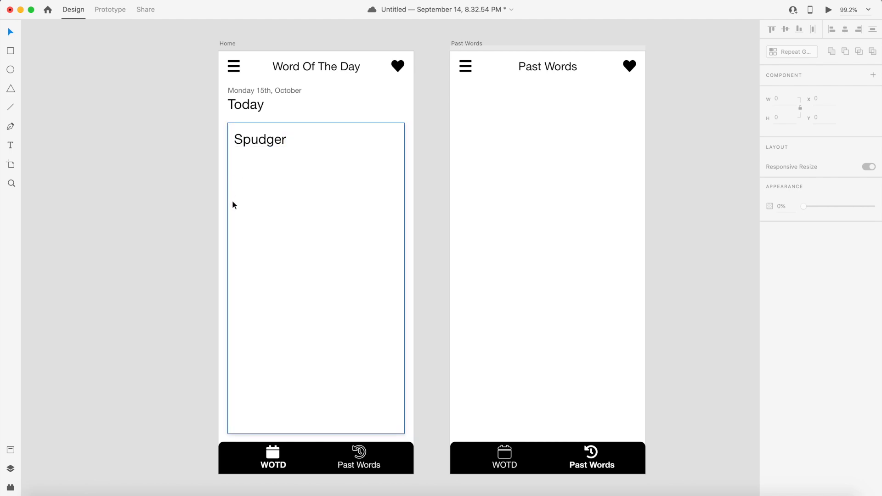
pyautogui.click(272, 141)
pyautogui.click(770, 269)
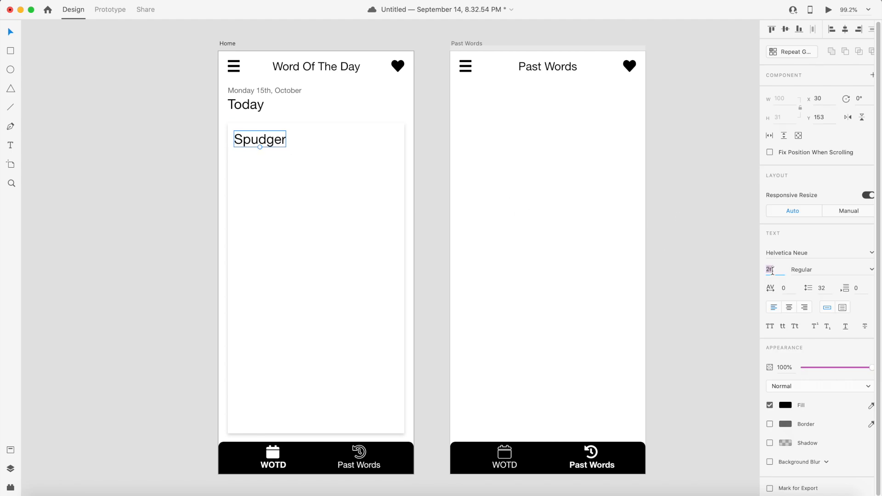
pyautogui.write('28')
pyautogui.press('Return')
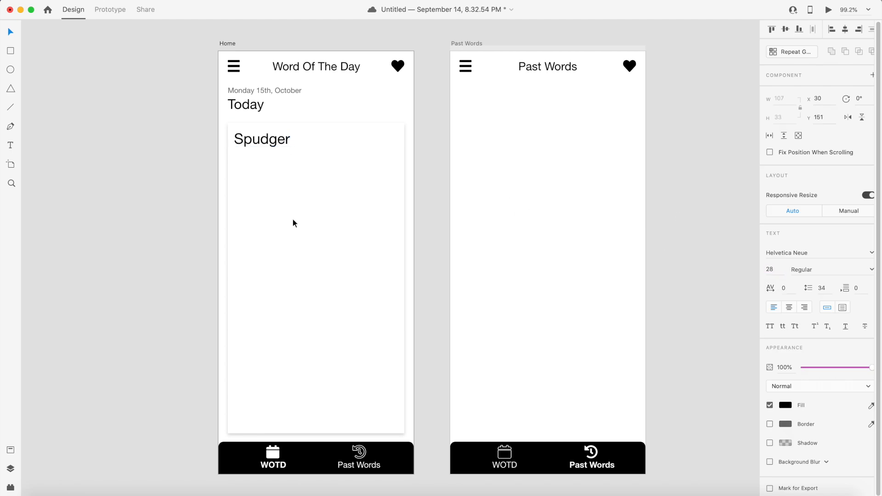
# - Add a "Noun" text line just below Spudger inside the card
pyautogui.click(210, 175)
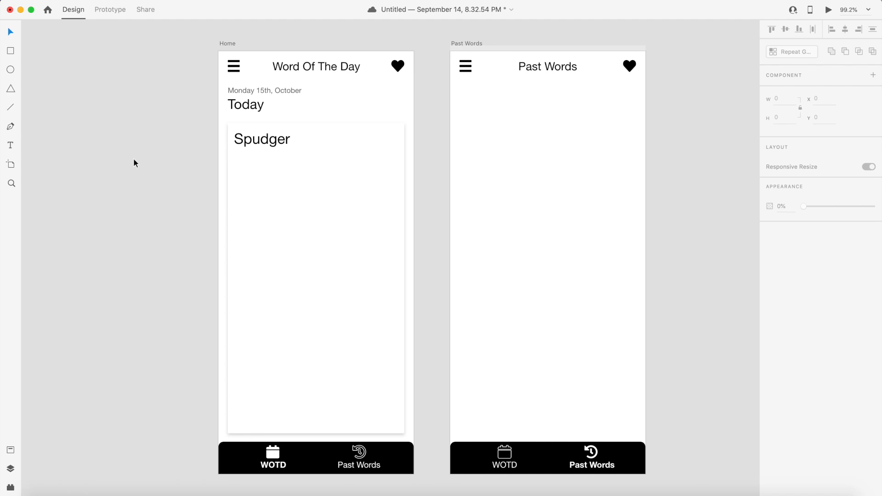
pyautogui.click(11, 147)
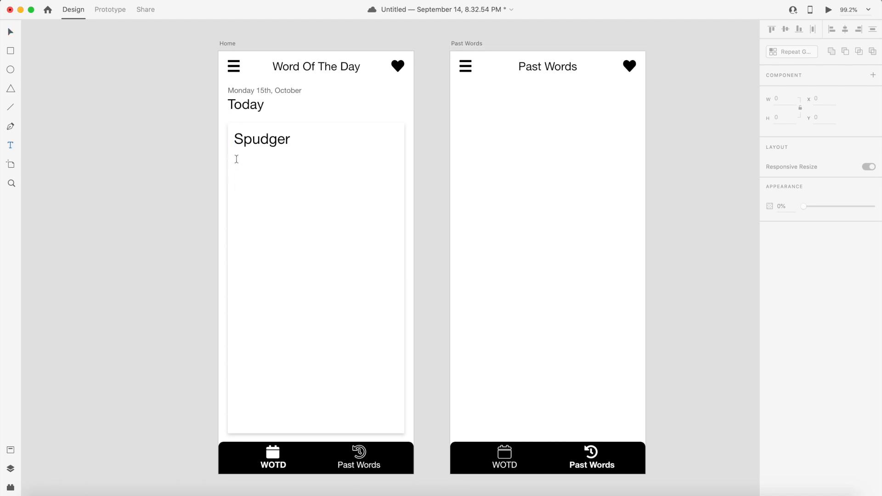
pyautogui.click(237, 158)
pyautogui.write('Noun')
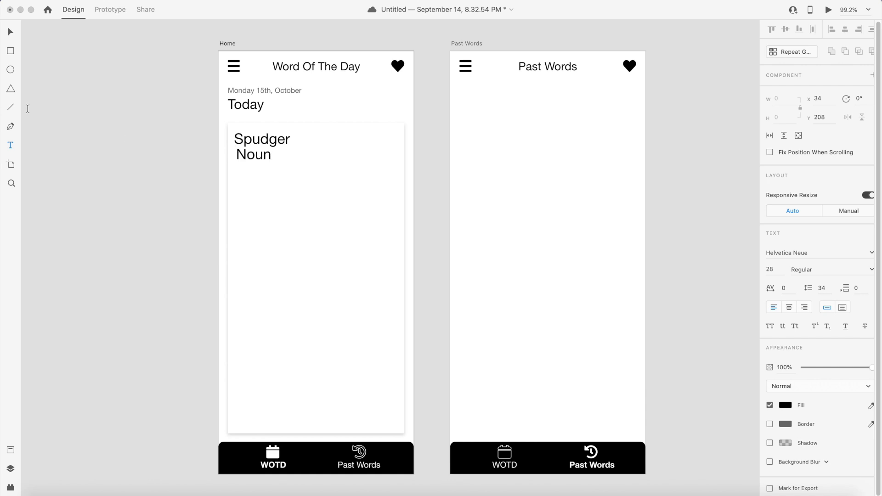
pyautogui.click(11, 31)
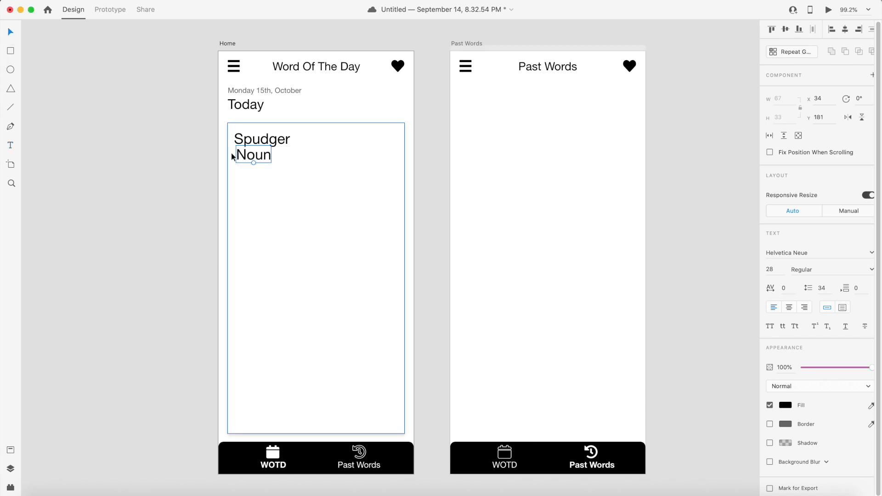
# - Set the Noun text's font size to 16
pyautogui.click(784, 270)
pyautogui.write('20')
pyautogui.press('Return')
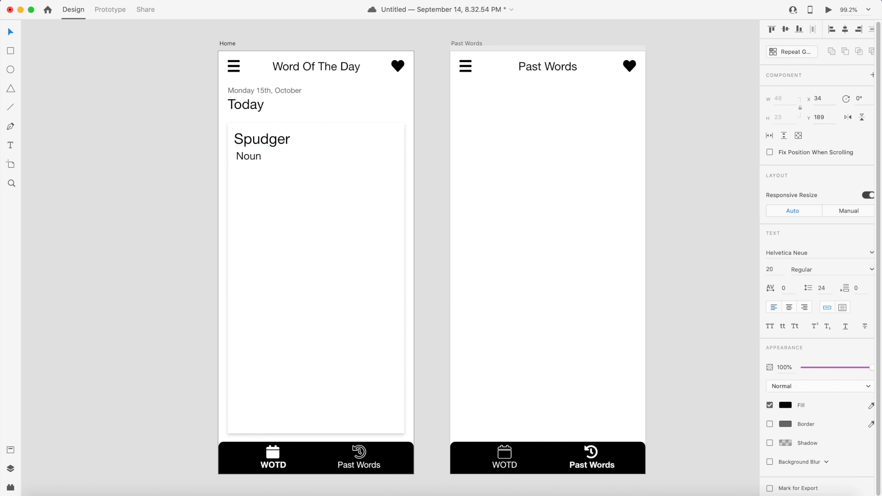
pyautogui.click(775, 268)
pyautogui.write('16')
pyautogui.press('Return')
# - Give the Noun text a dark gray fill and set its font style to Italic
pyautogui.click(786, 405)
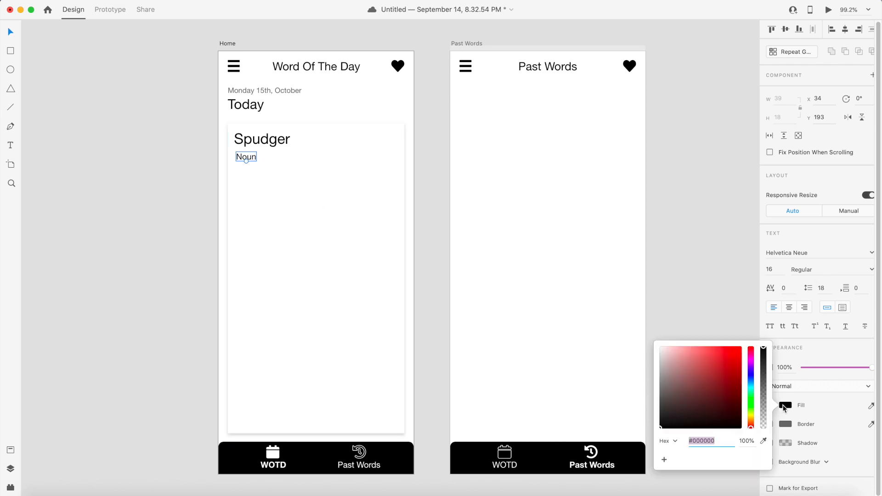
pyautogui.moveTo(691, 415); pyautogui.dragTo(615, 415)
pyautogui.click(716, 308)
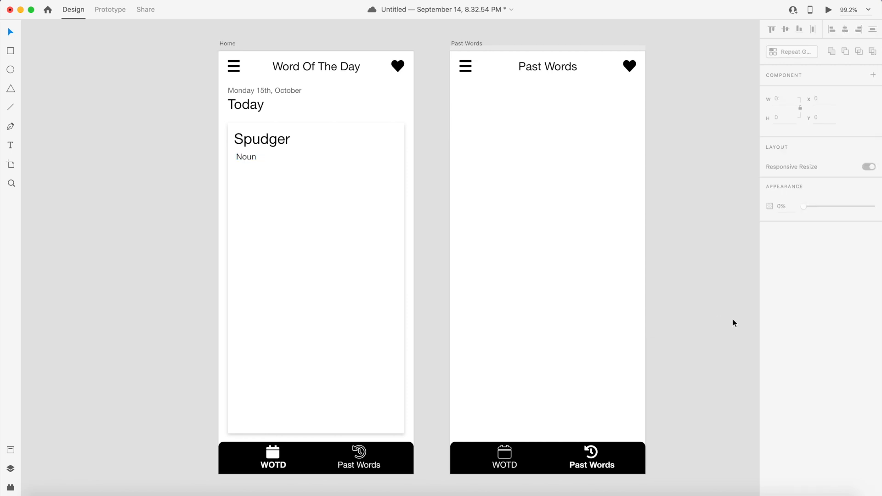
pyautogui.click(247, 157)
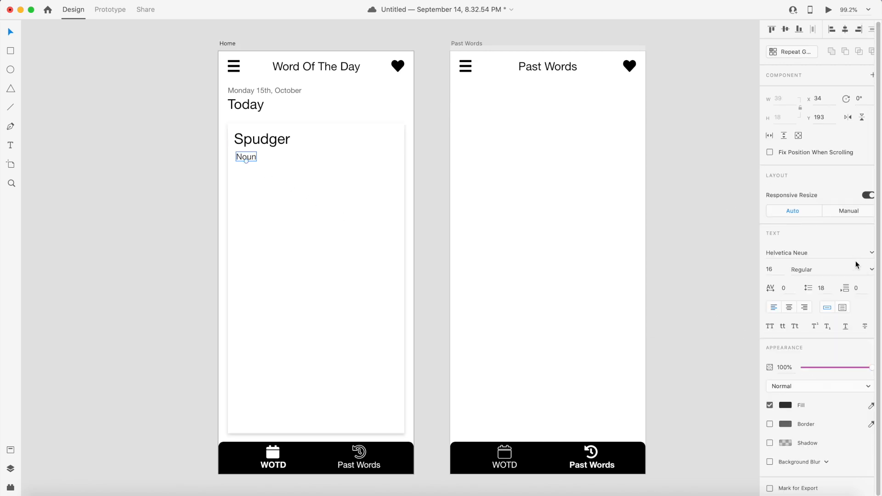
pyautogui.click(872, 270)
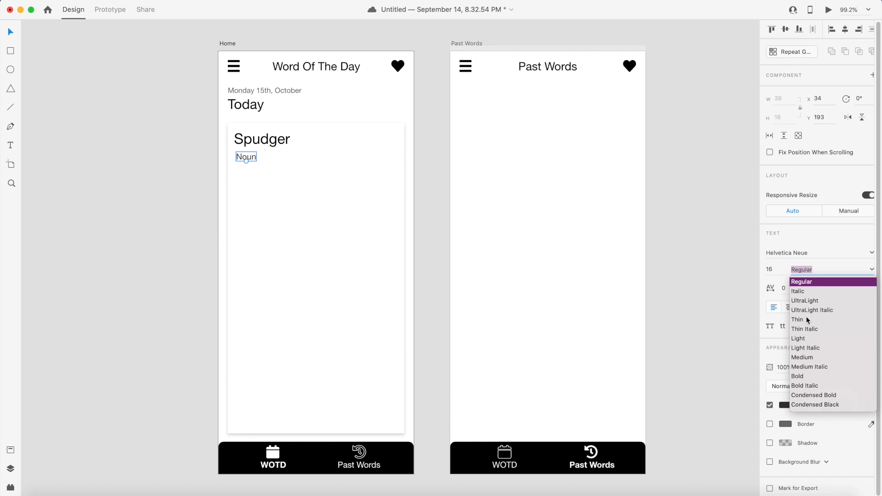
pyautogui.click(801, 292)
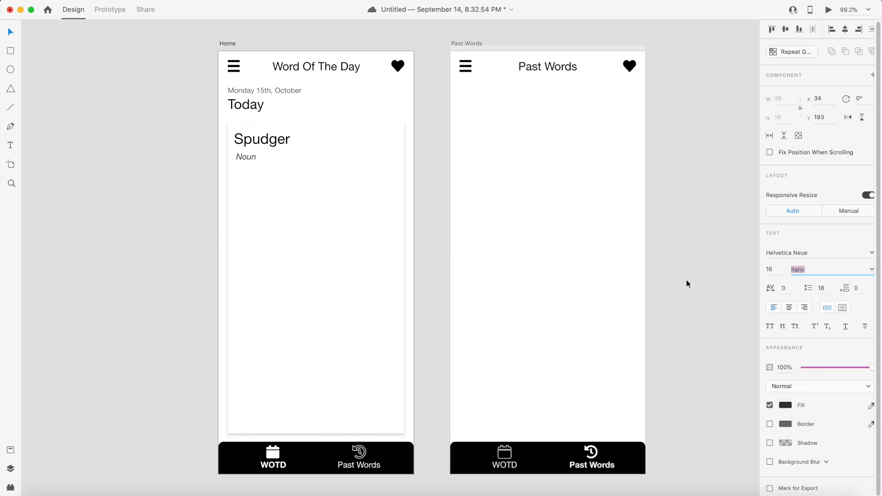
pyautogui.click(685, 279)
# - Nudge the Noun text left so it aligns under Spudger
pyautogui.click(246, 159)
pyautogui.press('Left')
pyautogui.press('Left')
pyautogui.press('Left')
pyautogui.press('Left')
pyautogui.click(161, 155)
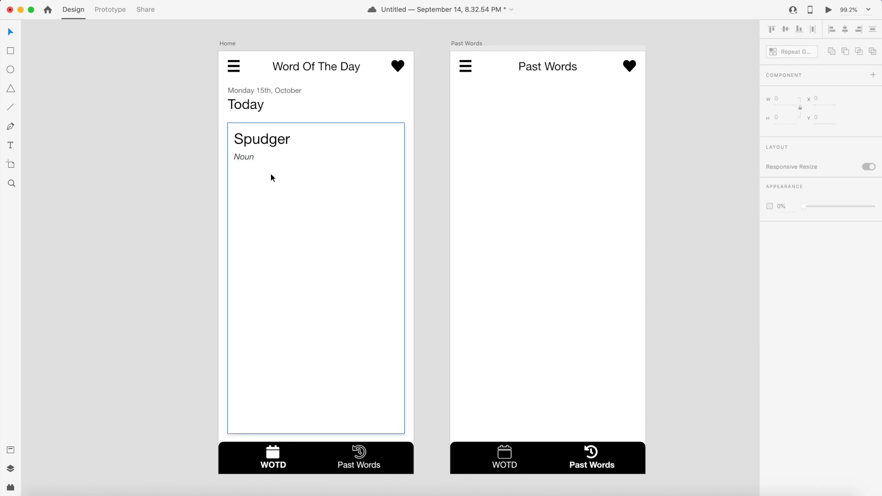
# - Nudge the Noun text up slightly beneath Spudger
pyautogui.click(242, 158)
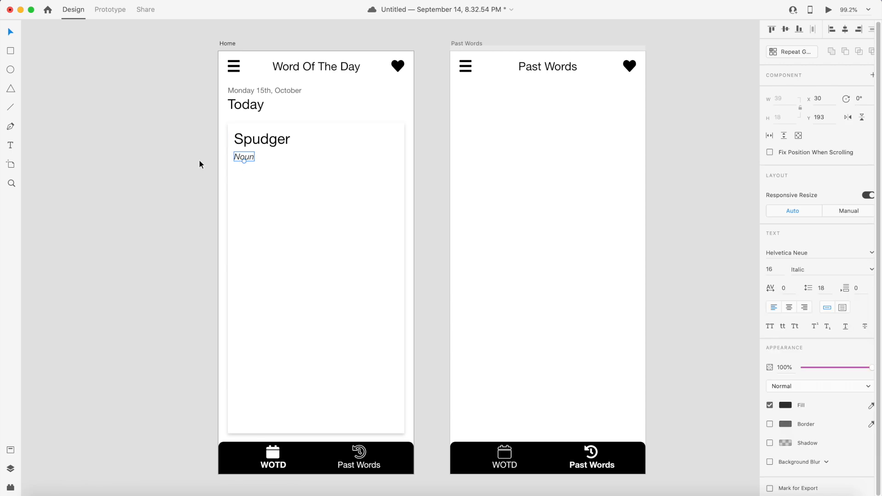
pyautogui.press('Up')
pyautogui.press('Up')
pyautogui.press('Up')
pyautogui.click(164, 152)
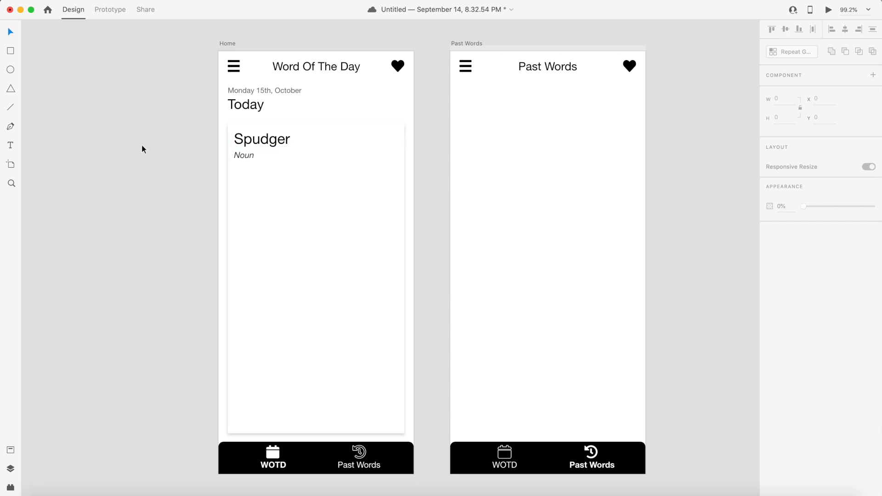
# - Add a text line reading "Definition: An implement for tamping, stirring, or mixing." below Noun in the card
pyautogui.click(10, 149)
pyautogui.click(233, 178)
pyautogui.write('Definition')
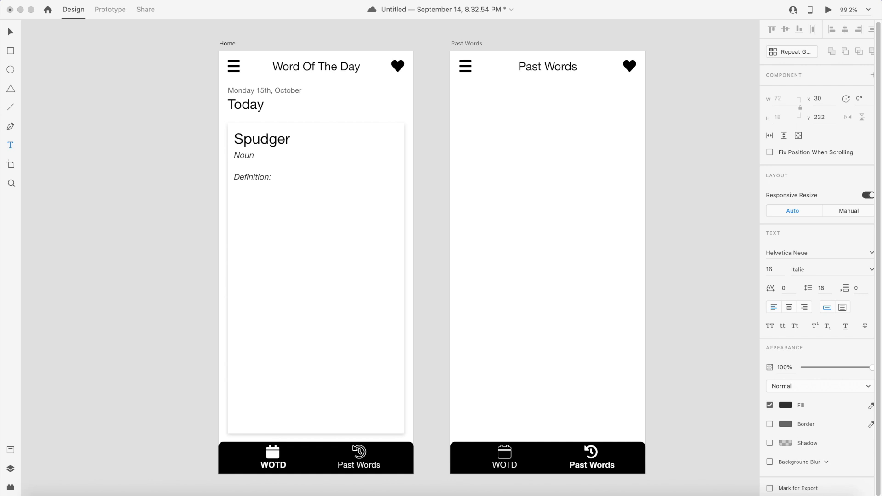
pyautogui.write(': An implement for tamping, stirring, or mixing.')
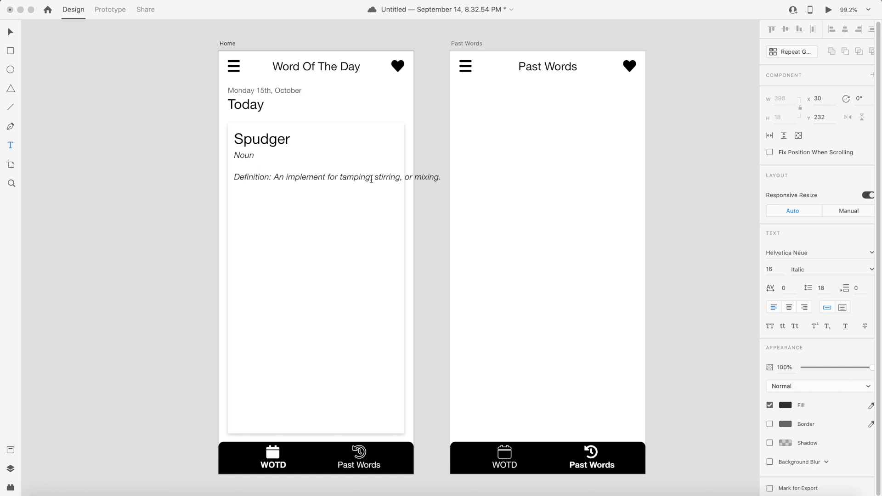
# - Change the definition text's font style to Regular
pyautogui.click(11, 31)
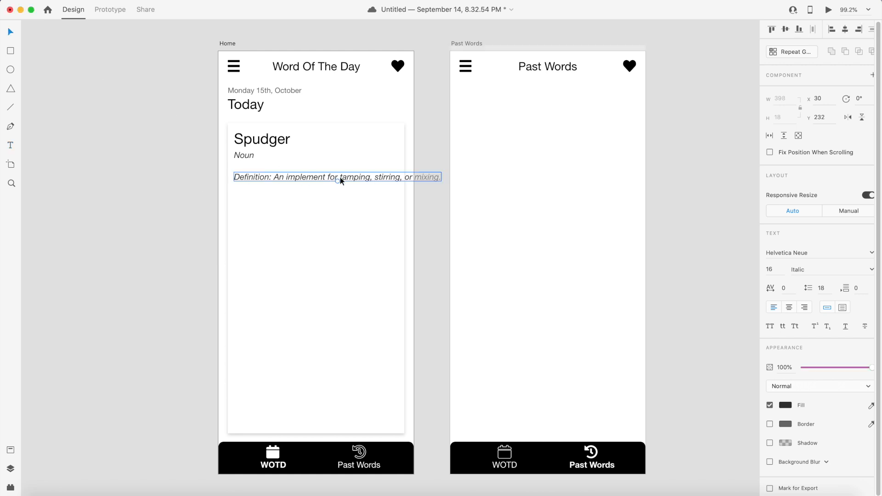
pyautogui.doubleClick(325, 176)
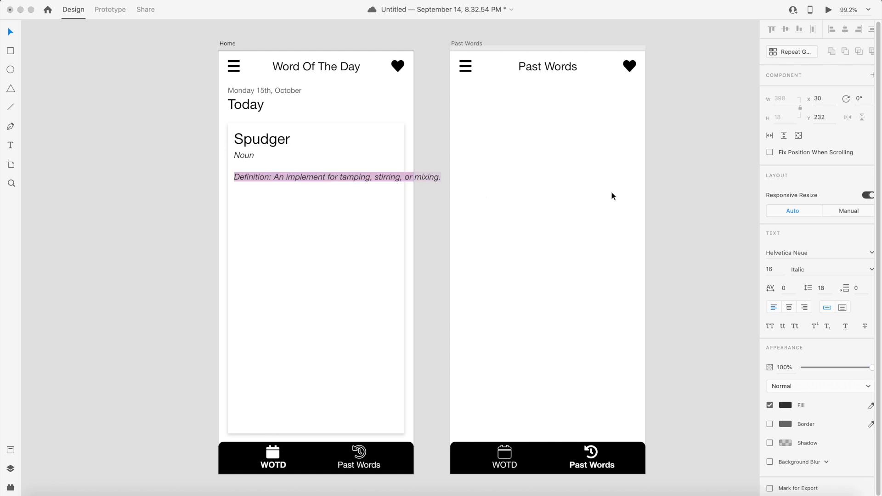
pyautogui.click(871, 269)
pyautogui.click(798, 282)
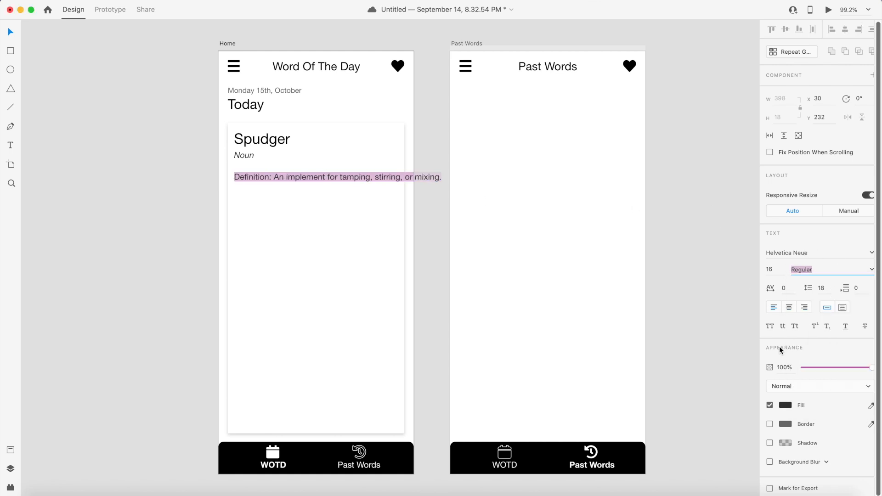
# - Give the definition text a black fill and set its font size to 20
pyautogui.click(784, 406)
pyautogui.click(720, 302)
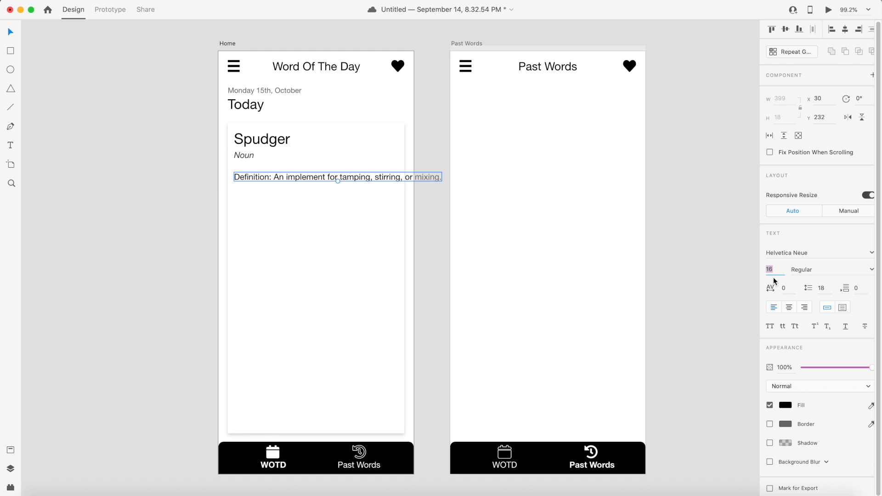
pyautogui.write('20')
pyautogui.press('Return')
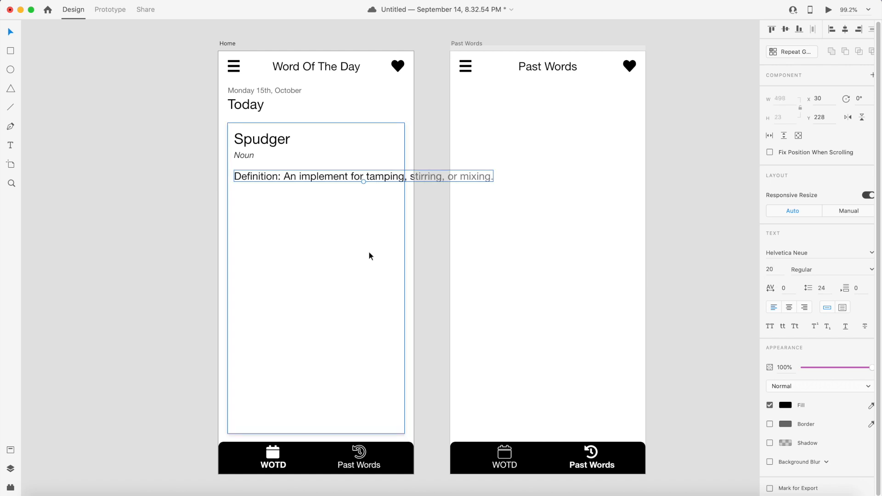
# - Make the word "Definition:" Bold within the definition text
pyautogui.click(329, 188)
pyautogui.click(278, 178)
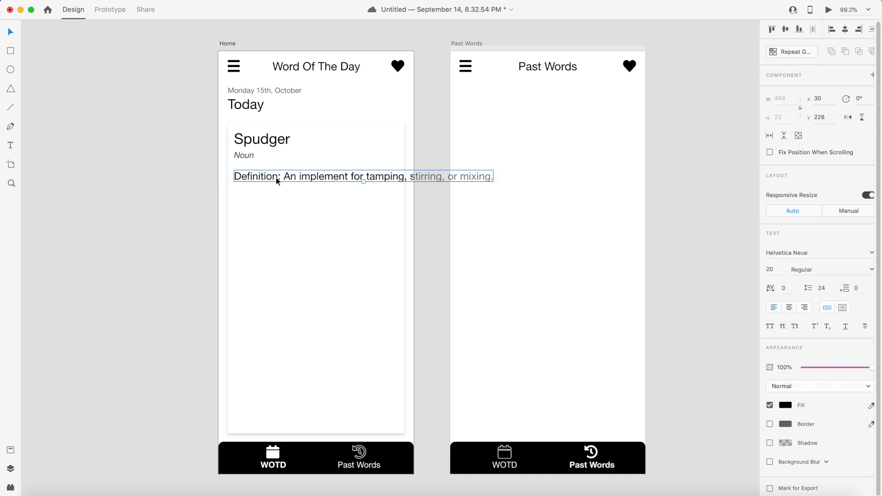
pyautogui.doubleClick(279, 177)
pyautogui.click(281, 177)
pyautogui.moveTo(280, 176); pyautogui.dragTo(234, 176)
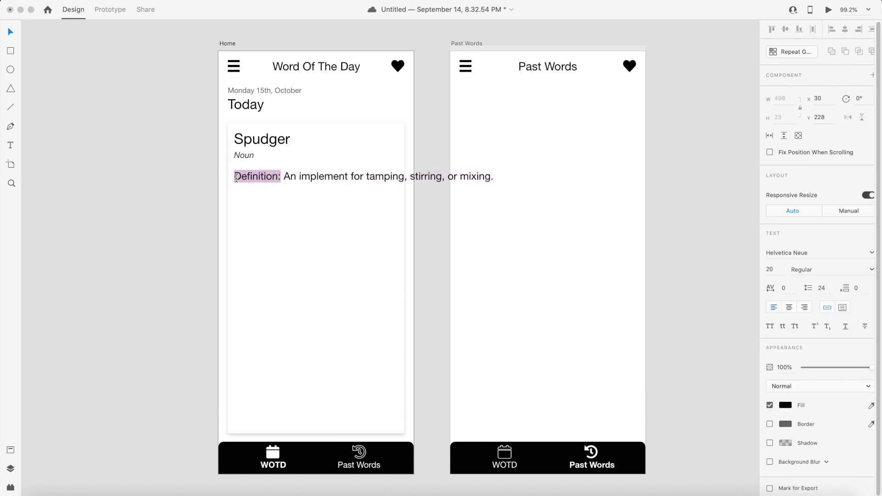
pyautogui.click(828, 270)
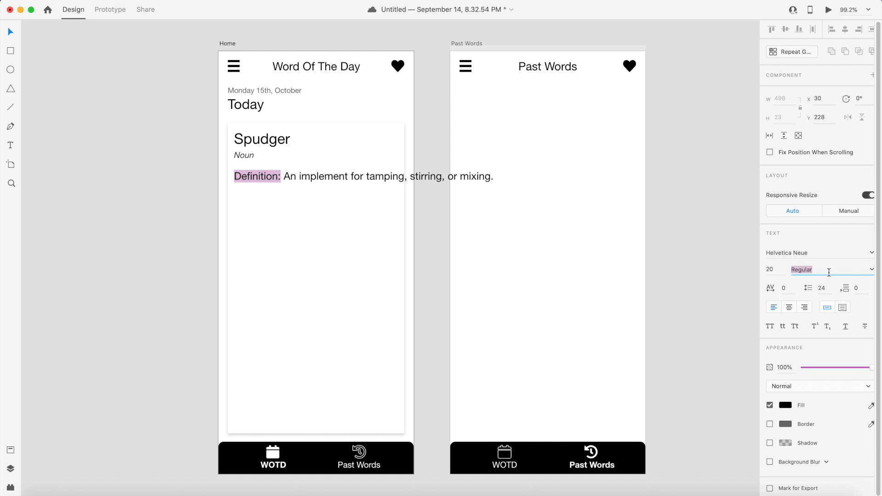
pyautogui.click(871, 269)
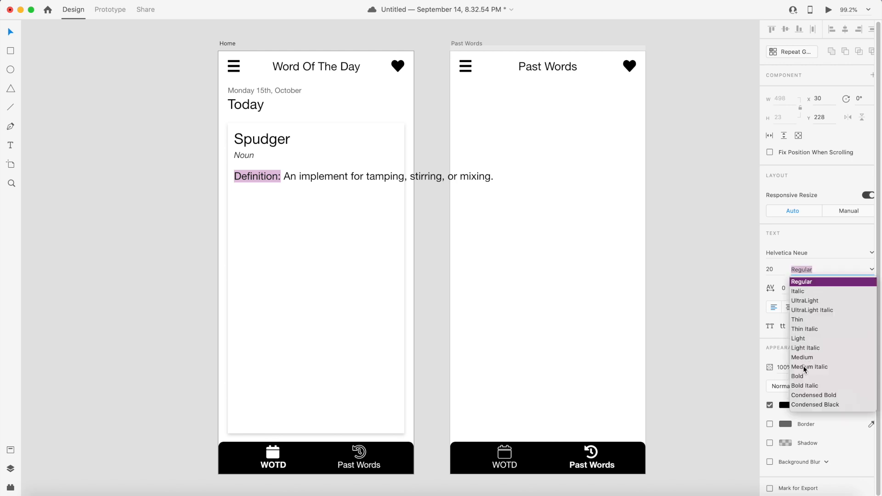
pyautogui.click(798, 376)
pyautogui.press('Escape')
# - Insert a line break before "tamping" so the definition wraps inside the card
pyautogui.click(307, 216)
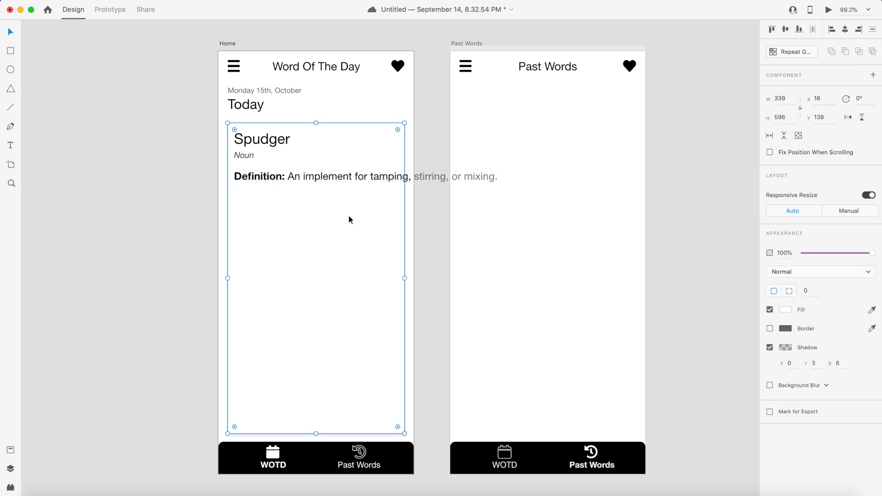
pyautogui.click(367, 178)
pyautogui.doubleClick(370, 176)
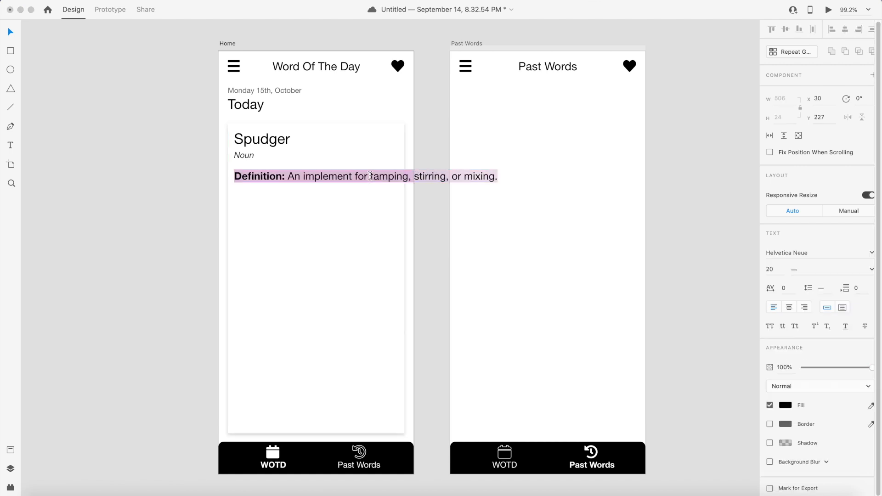
pyautogui.click(371, 176)
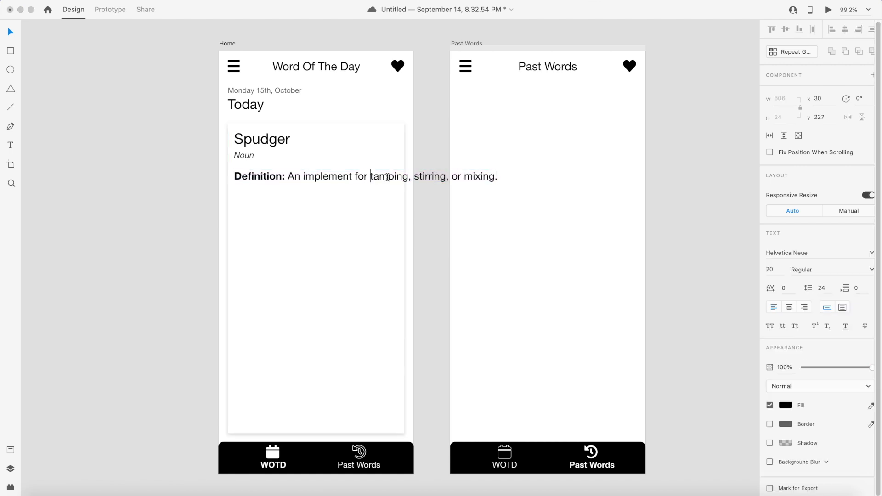
pyautogui.press('Return')
pyautogui.press('Escape')
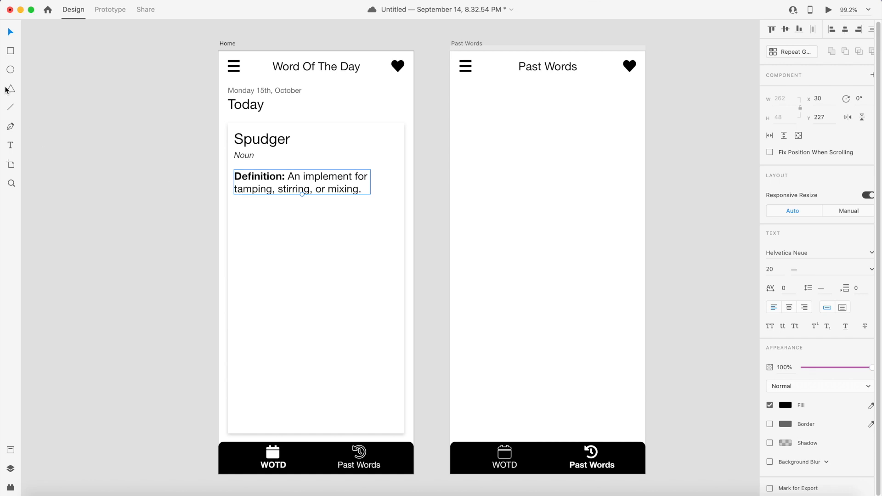
pyautogui.click(132, 220)
pyautogui.click(311, 179)
pyautogui.click(153, 156)
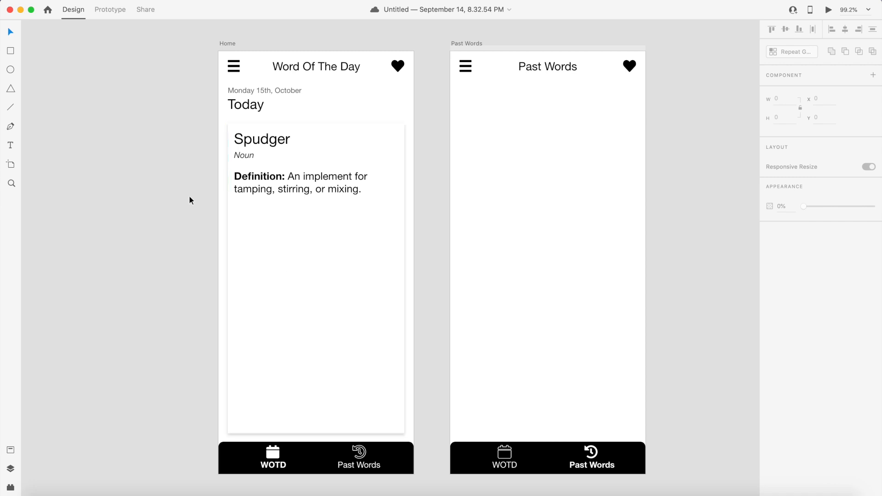
# - Search the Font Awesome solid icons cheatsheet for "share"
pyautogui.press('super+Tab')
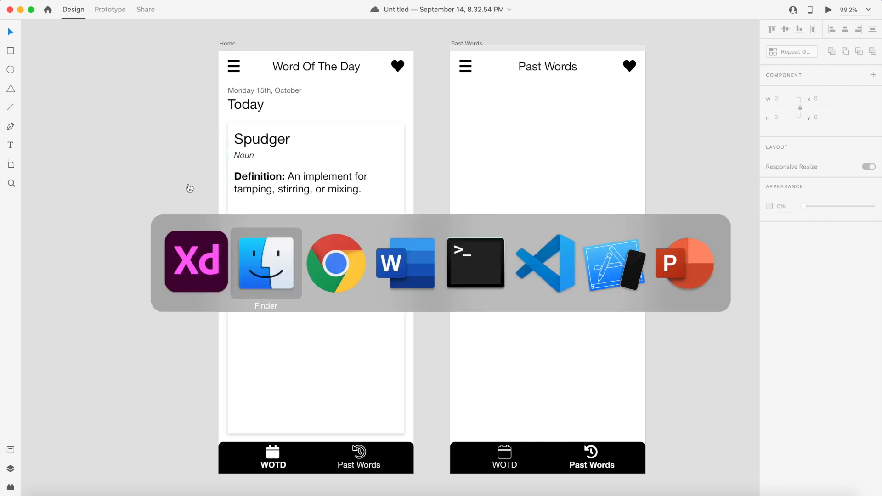
pyautogui.press('super+Tab')
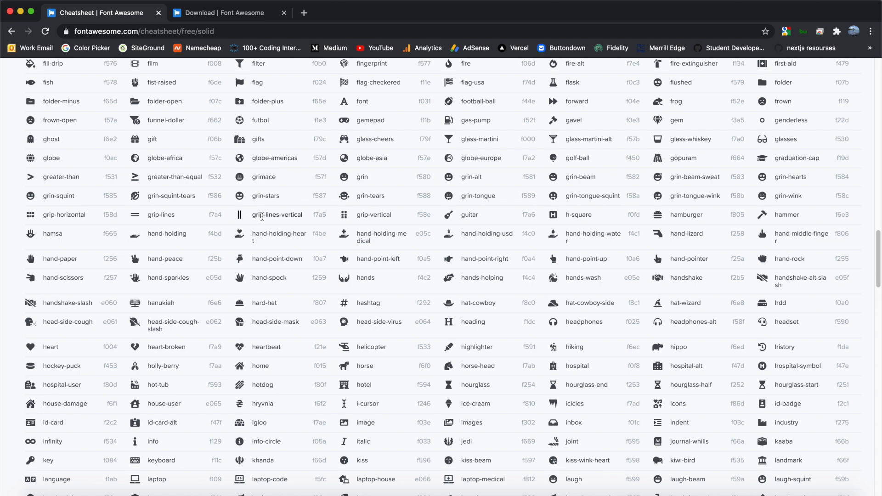
pyautogui.press('super+f')
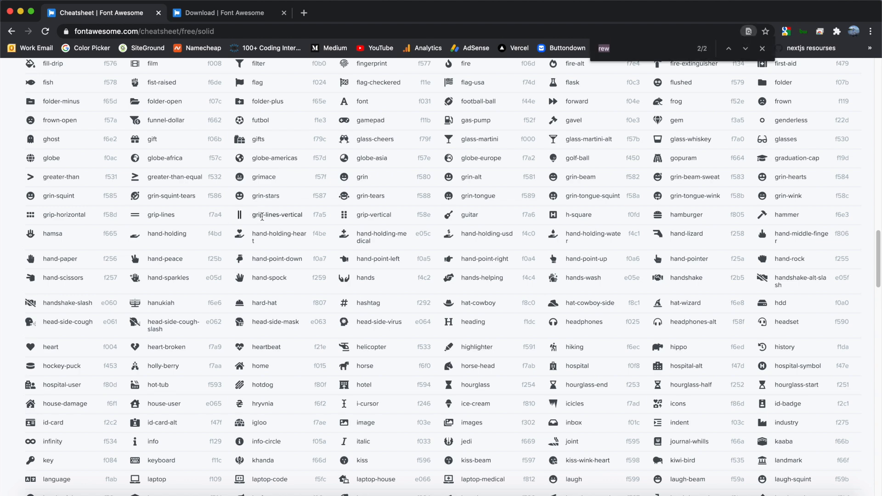
pyautogui.write('share')
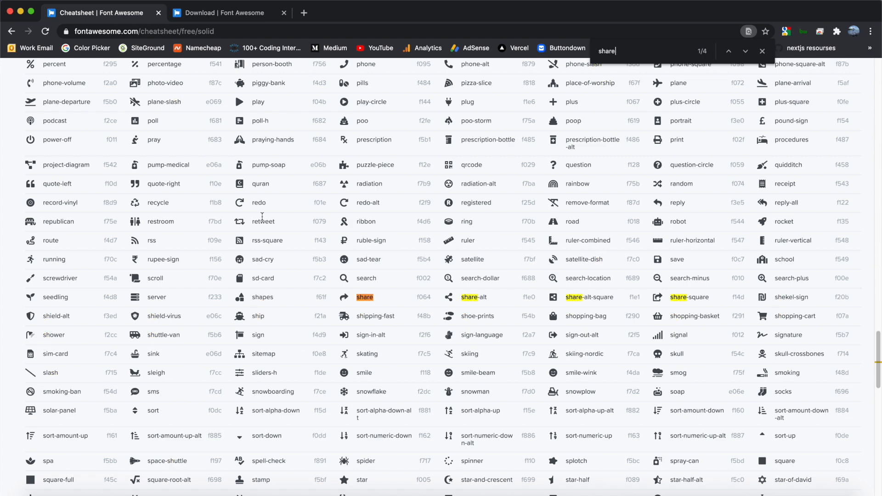
# - Copy share.svg from the Font Awesome solid SVG folder and paste it onto the canvas
pyautogui.press('super+Tab')
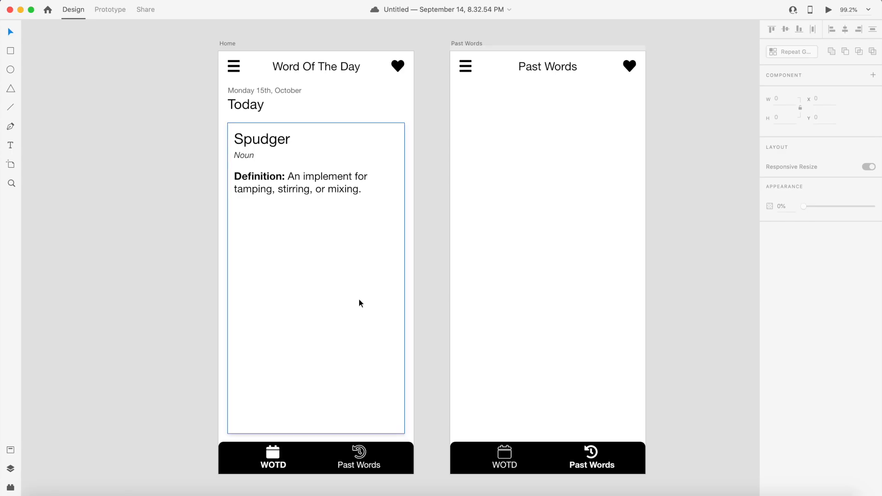
pyautogui.press('super+Tab')
pyautogui.scroll(-10, 516, 260)
pyautogui.scroll(-15, 516, 259)
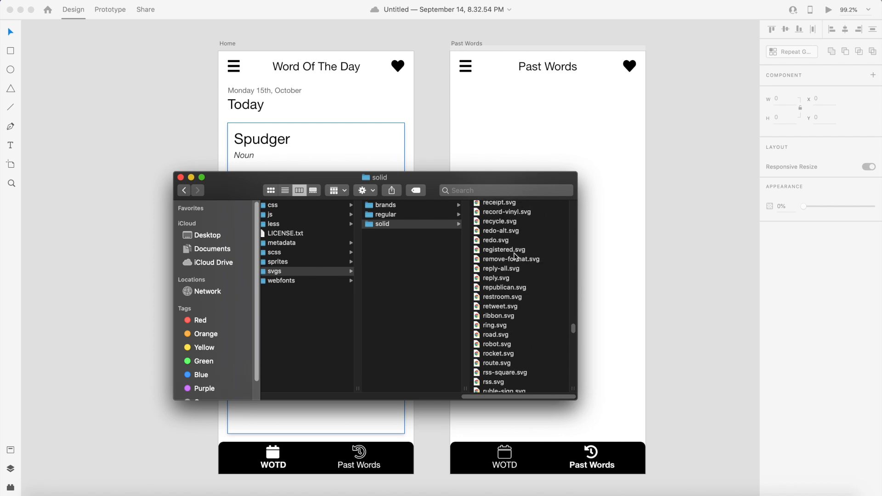
pyautogui.click(506, 214)
pyautogui.rightClick(506, 217)
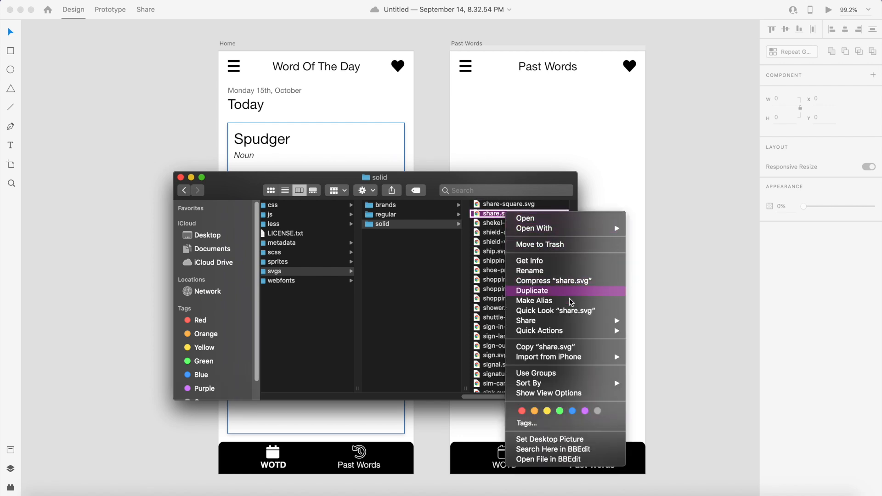
pyautogui.click(545, 347)
pyautogui.press('super+Tab')
pyautogui.rightClick(305, 232)
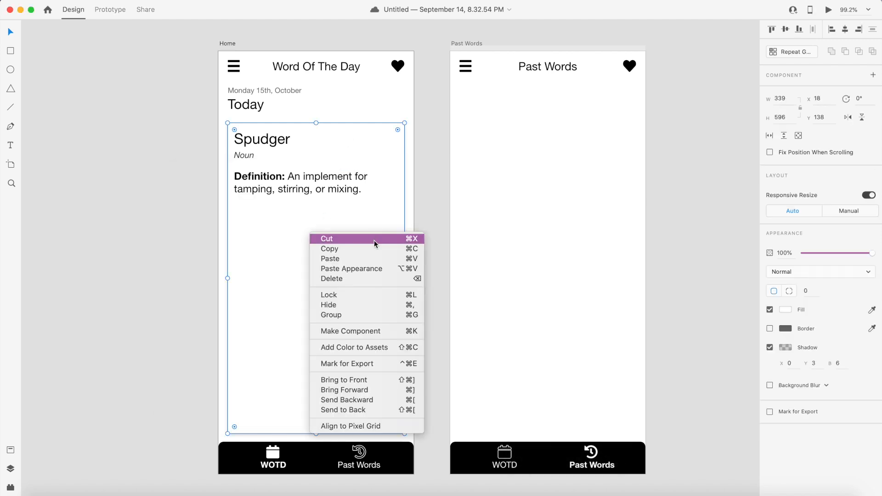
pyautogui.click(372, 259)
# - Resize the share icon to 25 by 25
pyautogui.click(780, 98)
pyautogui.write('25')
pyautogui.press('Tab')
pyautogui.write('25')
pyautogui.press('Return')
pyautogui.click(158, 214)
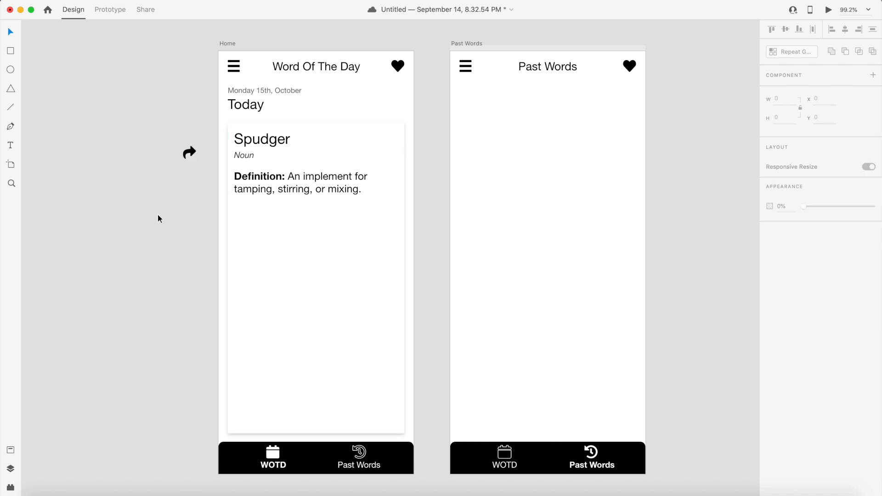
# - Duplicate the header heart icon onto the pasteboard left of the Home artboard
pyautogui.click(399, 69)
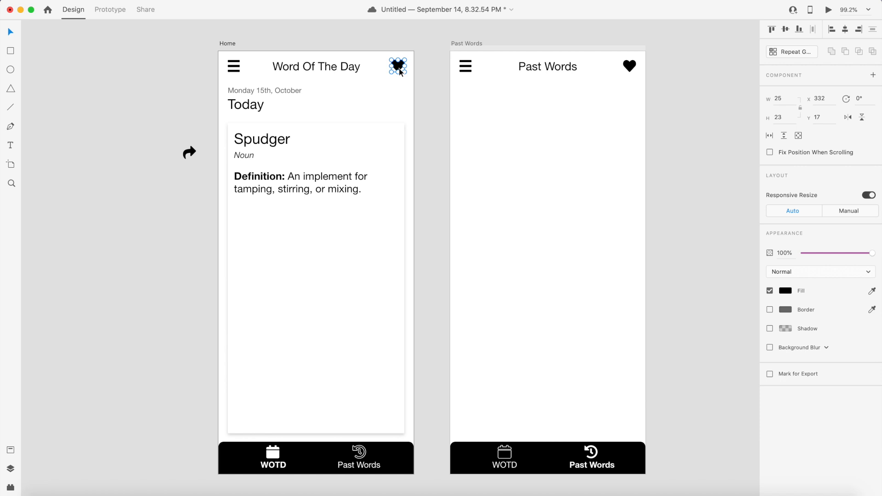
pyautogui.moveTo(400, 71); pyautogui.dragTo(184, 184)
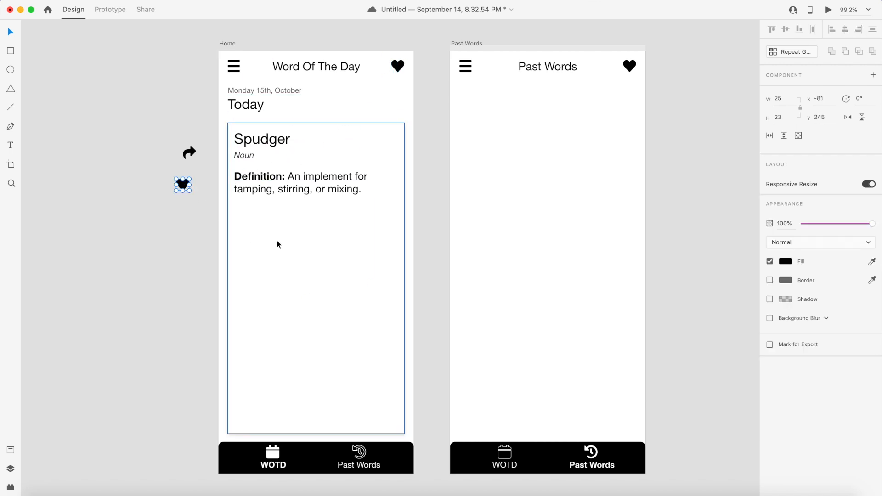
# - Search the Font Awesome cheatsheet for "mic" icons
pyautogui.press('super+Tab')
pyautogui.press('super+Tab')
pyautogui.press('super+Tab')
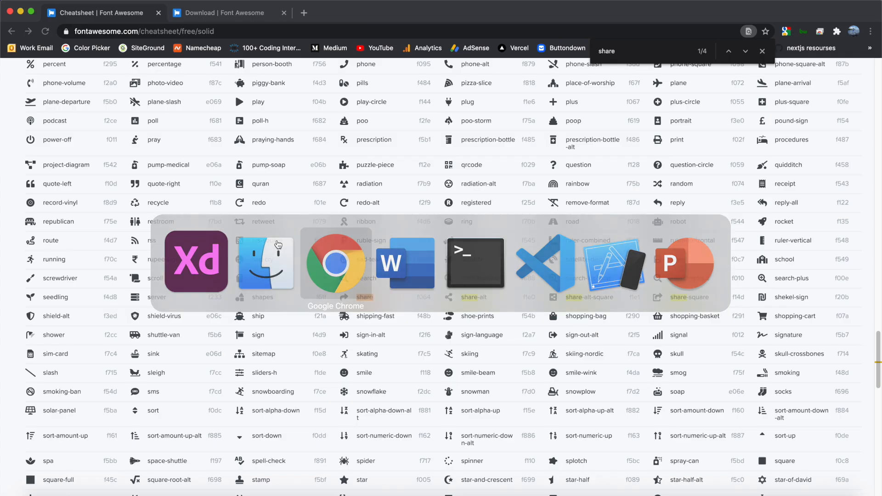
pyautogui.write('mic')
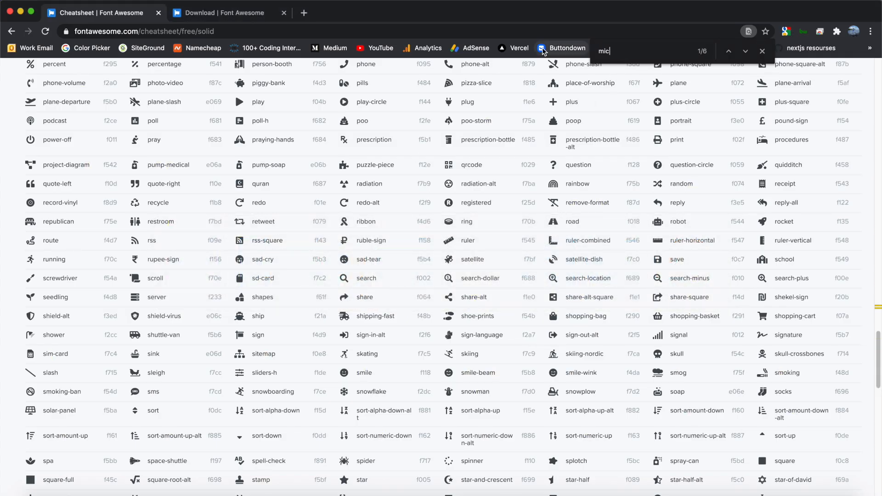
pyautogui.click(745, 51)
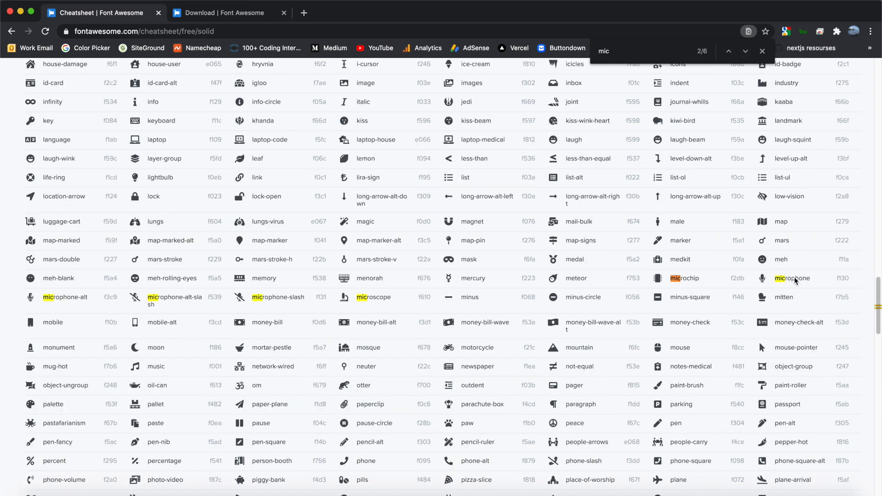
# - Copy microphone.svg from the Font Awesome solid SVG folder and paste it onto the Home word card
pyautogui.press('super+Tab')
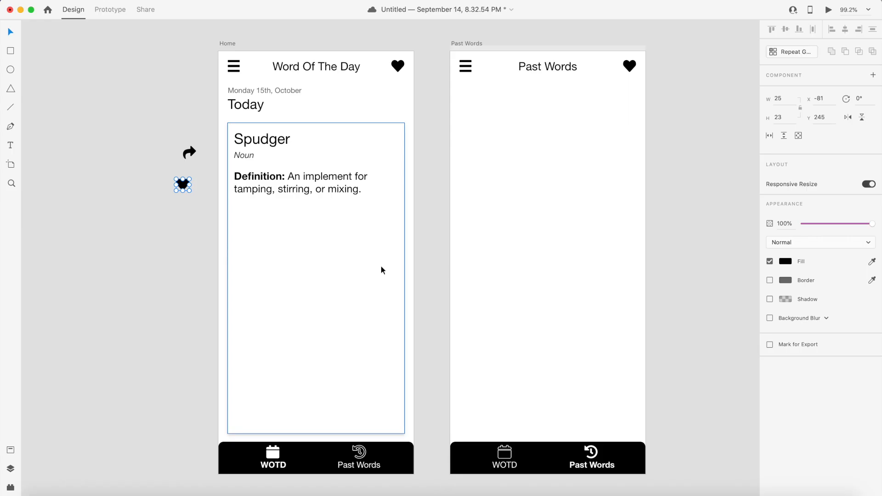
pyautogui.press('super+Tab')
pyautogui.scroll(10, 527, 289)
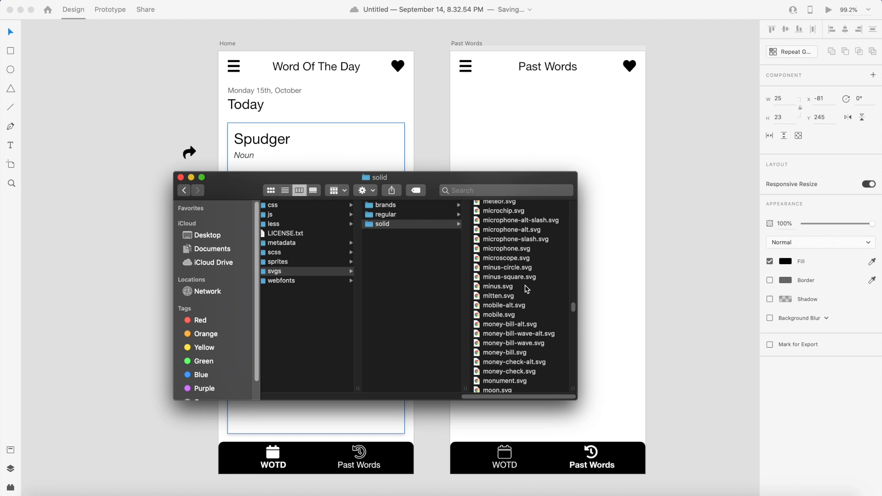
pyautogui.rightClick(513, 250)
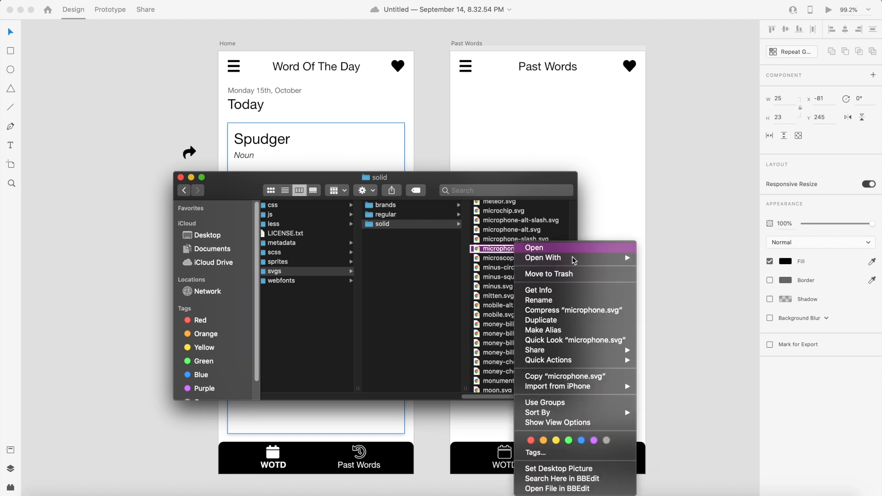
pyautogui.click(549, 376)
pyautogui.press('super+Tab')
pyautogui.rightClick(273, 241)
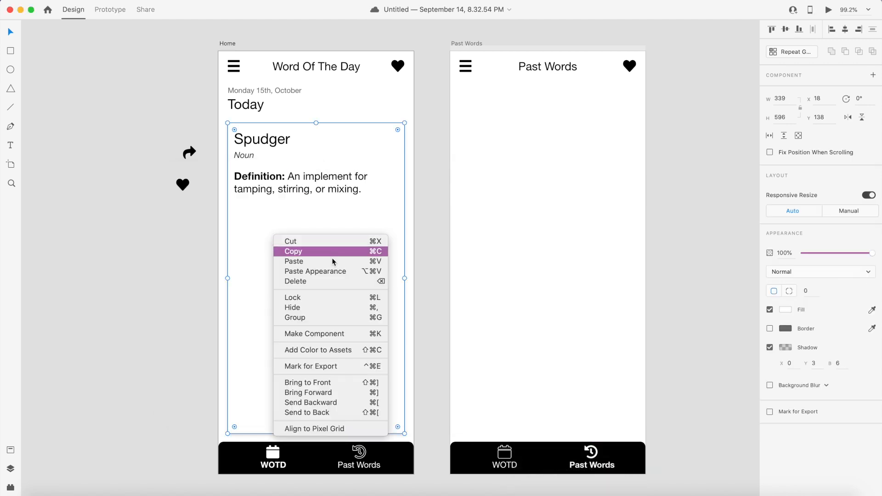
pyautogui.click(340, 261)
# - Resize the microphone icon to 24 by 27
pyautogui.click(783, 99)
pyautogui.write('2')
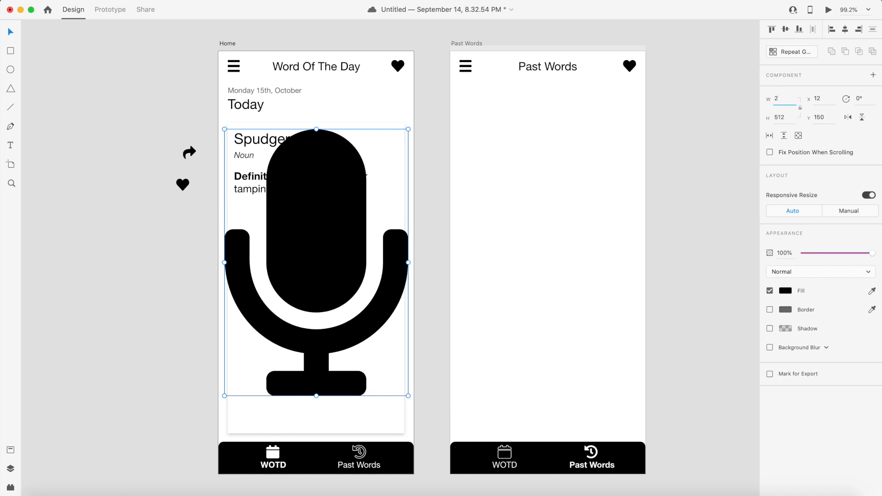
pyautogui.write('5')
pyautogui.press('Tab')
pyautogui.write('2')
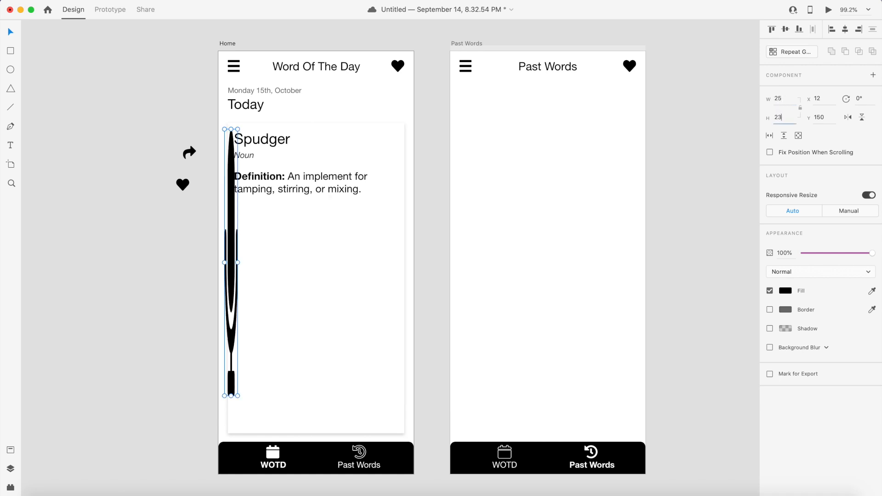
pyautogui.write('3')
pyautogui.press('Return')
pyautogui.click(784, 117)
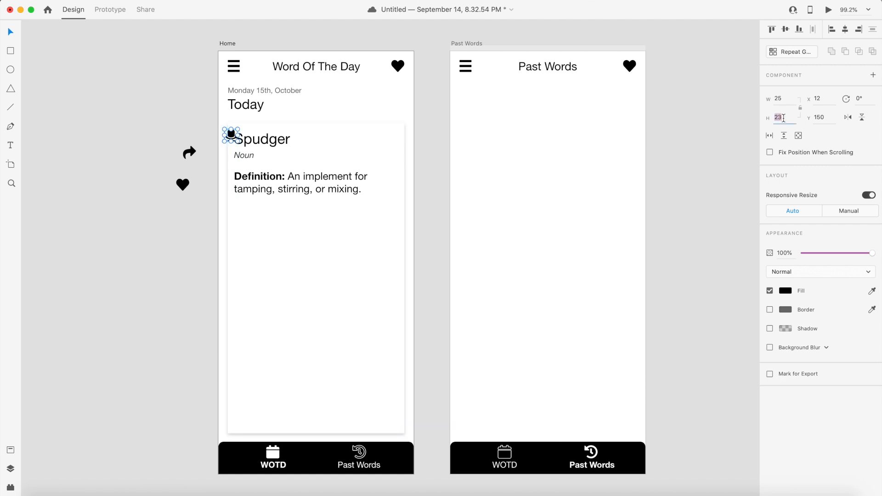
pyautogui.write('24')
pyautogui.press('Return')
pyautogui.click(786, 120)
pyautogui.write('26')
pyautogui.press('Return')
pyautogui.click(780, 117)
pyautogui.write('27')
pyautogui.press('Return')
pyautogui.click(780, 99)
pyautogui.write('24')
pyautogui.press('Return')
# - Move the microphone, heart and share icons from the pasteboard onto the word card
pyautogui.moveTo(231, 136); pyautogui.dragTo(314, 249)
pyautogui.click(308, 308)
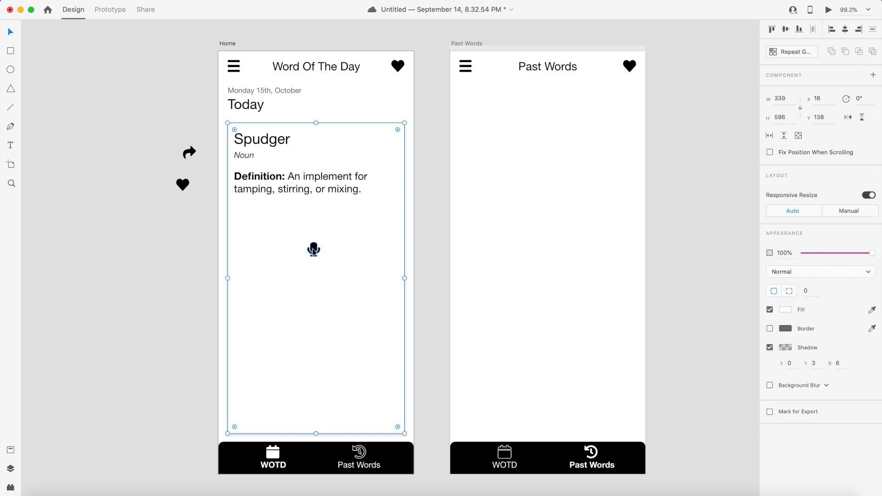
pyautogui.click(184, 203)
pyautogui.moveTo(183, 184); pyautogui.dragTo(265, 269)
pyautogui.moveTo(188, 157); pyautogui.dragTo(351, 286)
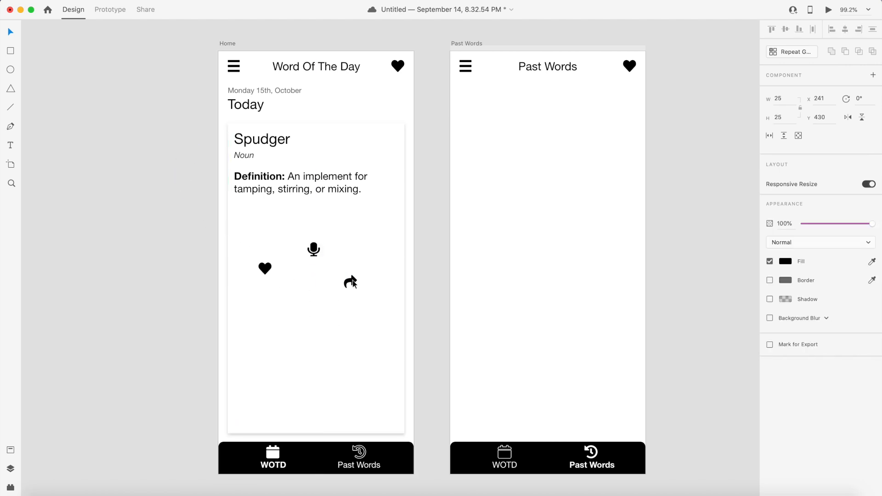
pyautogui.click(196, 214)
# - Position the microphone icon in the card's top-right corner, level with the word Spudger
pyautogui.moveTo(315, 253); pyautogui.dragTo(377, 140)
pyautogui.press('Right')
pyautogui.press('Right')
pyautogui.press('Right')
pyautogui.press('Right')
pyautogui.press('Right')
pyautogui.press('Right')
pyautogui.press('Right')
pyautogui.press('Right')
pyautogui.press('Right')
pyautogui.press('Right')
pyautogui.press('Right')
pyautogui.press('Right')
pyautogui.press('Right')
pyautogui.press('Right')
pyautogui.press('Right')
pyautogui.press('Right')
pyautogui.press('Right')
pyautogui.press('Right')
pyautogui.press('Right')
pyautogui.press('Right')
pyautogui.press('Right')
pyautogui.press('Right')
pyautogui.press('Right')
pyautogui.press('Right')
pyautogui.press('Right')
pyautogui.press('Right')
pyautogui.press('Right')
pyautogui.press('Right')
pyautogui.press('Right')
pyautogui.press('Right')
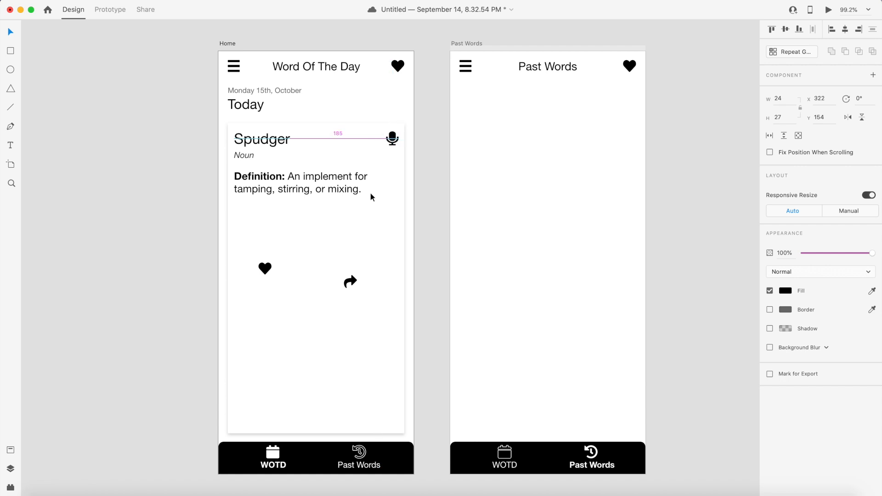
pyautogui.press('Left')
pyautogui.click(371, 194)
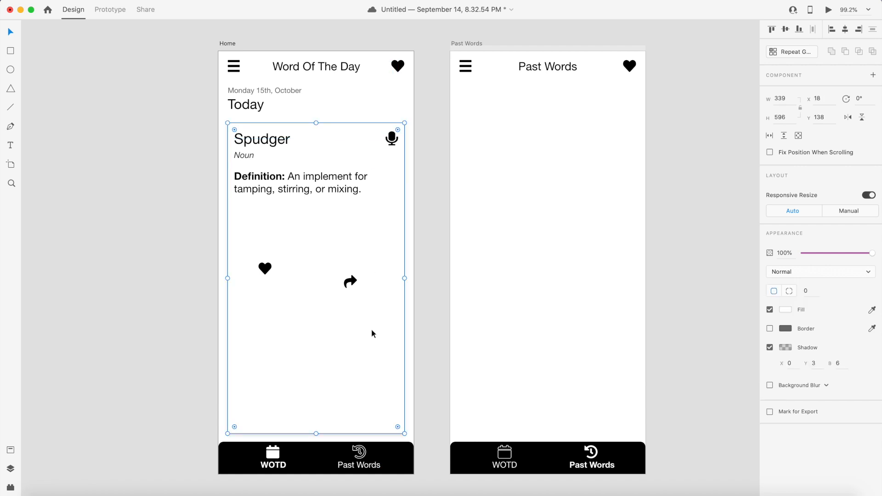
pyautogui.press('Escape')
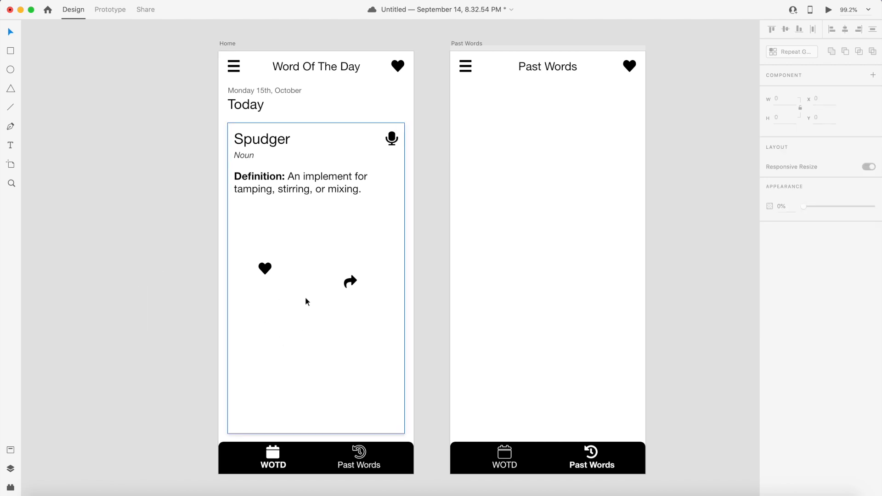
# - Move the heart icon into the card's bottom-right corner
pyautogui.click(265, 269)
pyautogui.click(351, 282)
pyautogui.moveTo(270, 265); pyautogui.dragTo(391, 412)
pyautogui.press('Right')
pyautogui.press('Right')
pyautogui.press('Right')
pyautogui.press('Right')
pyautogui.press('Right')
pyautogui.press('Right')
pyautogui.press('Right')
pyautogui.press('Right')
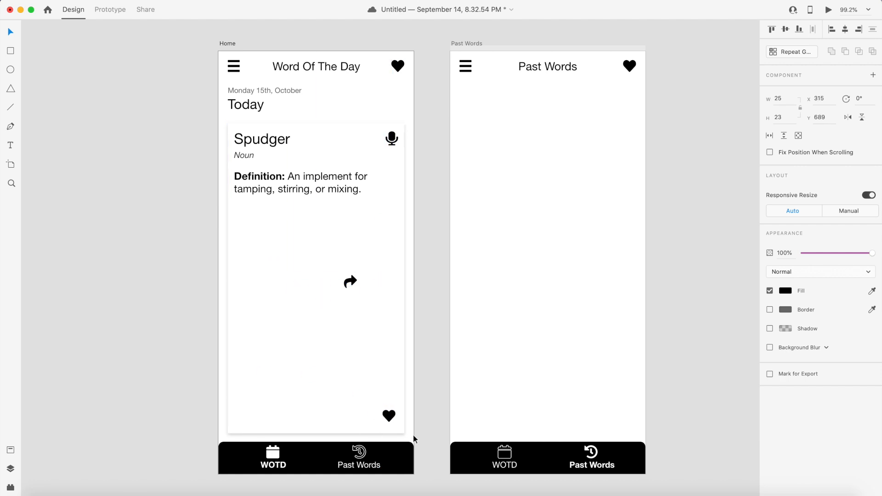
pyautogui.press('Right')
pyautogui.press('Right')
pyautogui.press('Right')
pyautogui.press('Right')
pyautogui.press('Right')
pyautogui.press('Down')
pyautogui.press('Down')
pyautogui.press('Down')
pyautogui.press('Down')
pyautogui.press('Down')
pyautogui.press('Down')
pyautogui.press('Down')
pyautogui.press('Down')
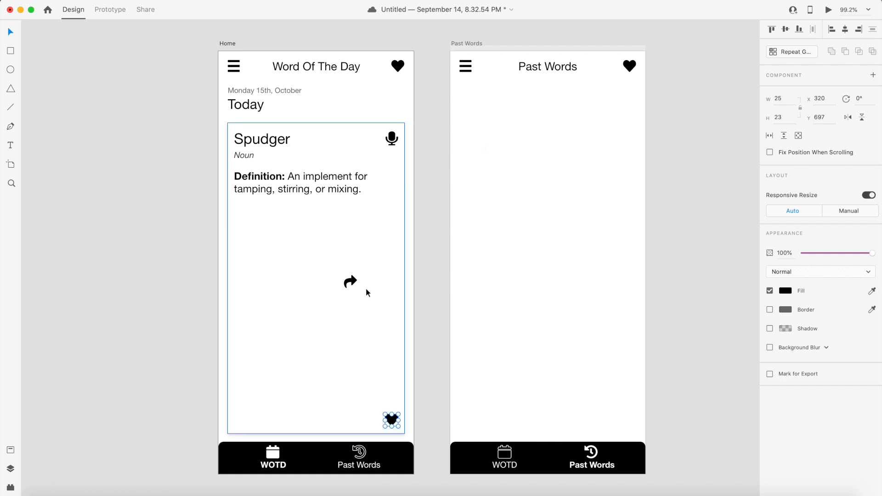
# - Place the share icon just left of the heart at the bottom of the card
pyautogui.moveTo(352, 281); pyautogui.dragTo(371, 420)
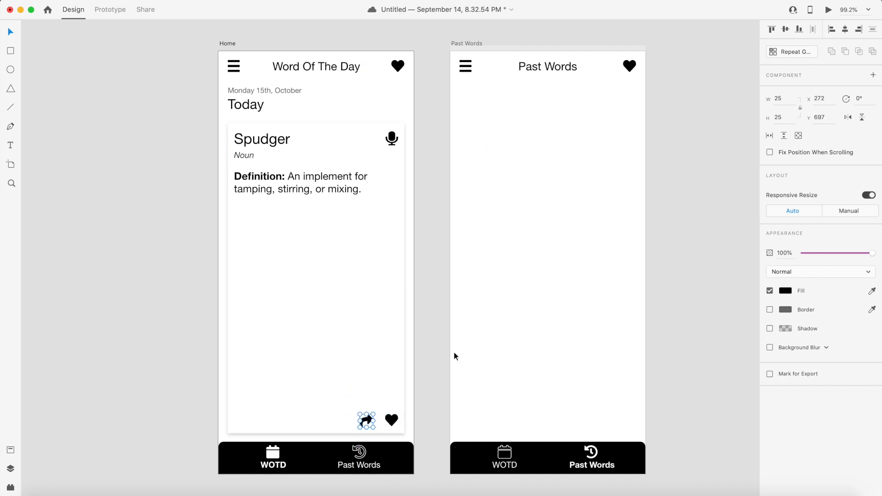
pyautogui.press('Right')
pyautogui.press('Right')
pyautogui.press('Right')
pyautogui.press('Up')
pyautogui.press('Right')
pyautogui.press('Right')
pyautogui.press('Right')
pyautogui.click(435, 404)
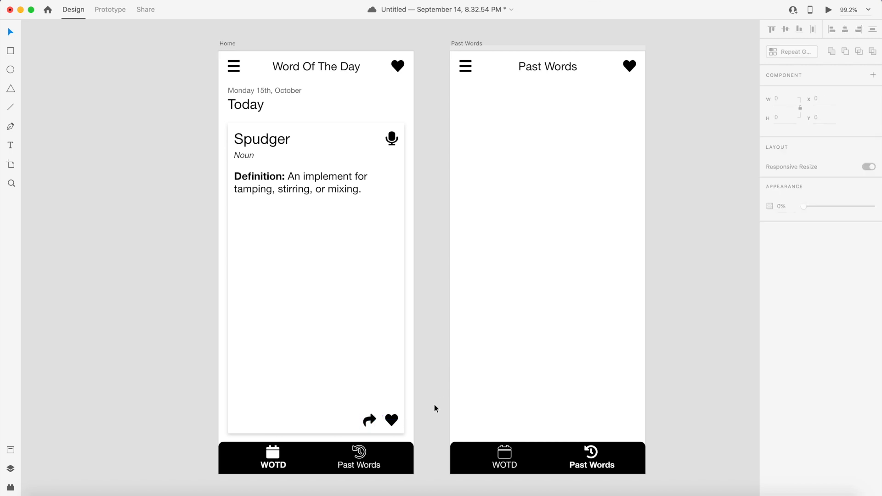
# - Turn the card's heart icon into an outline by removing its fill and adding a black border
pyautogui.click(392, 420)
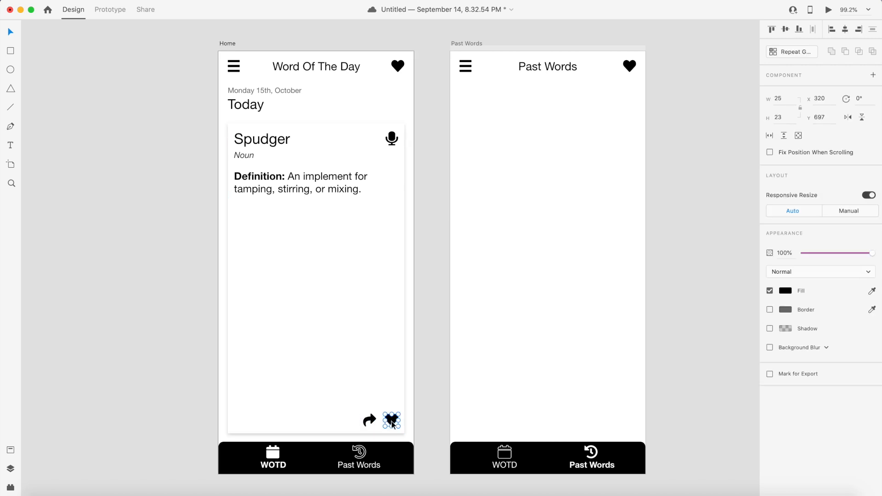
pyautogui.click(771, 291)
pyautogui.click(770, 310)
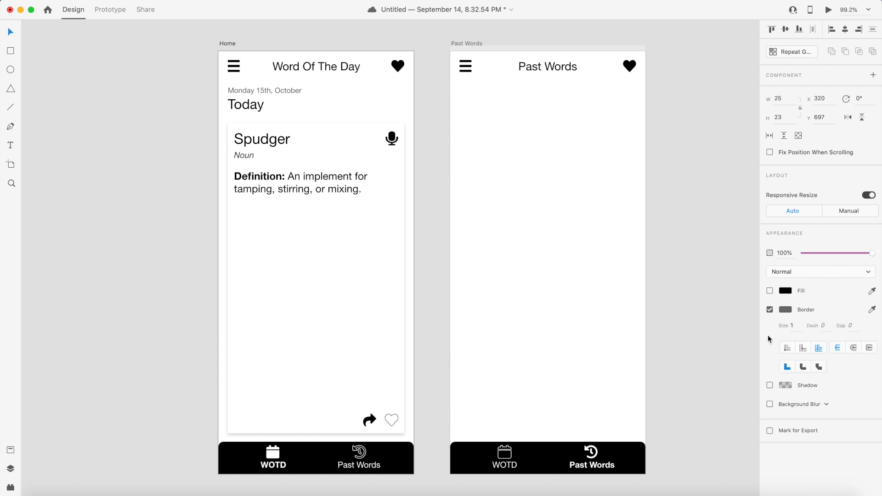
pyautogui.click(779, 309)
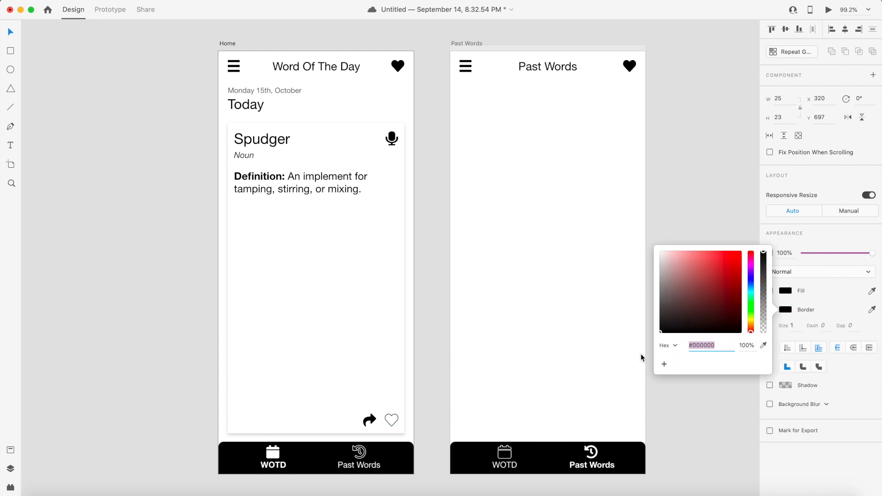
pyautogui.click(618, 333)
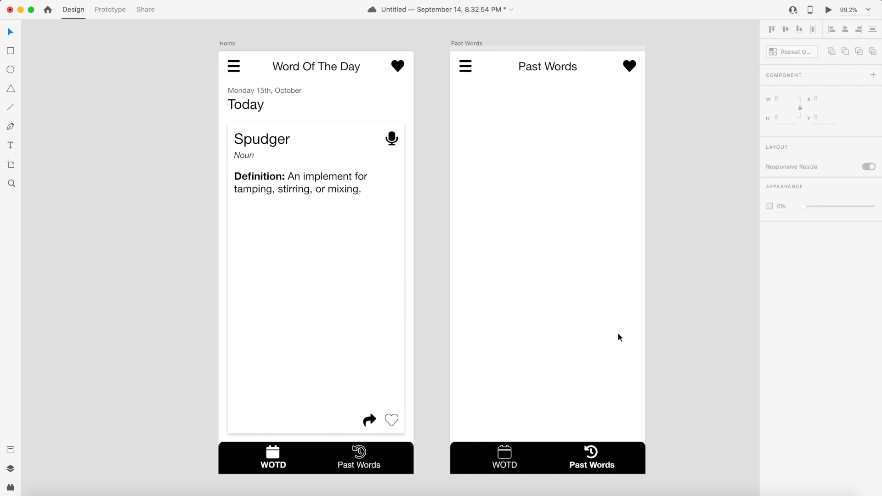
# - Make the share icon an outline too by removing its fill and enabling a border
pyautogui.click(370, 420)
pyautogui.click(768, 291)
pyautogui.click(769, 309)
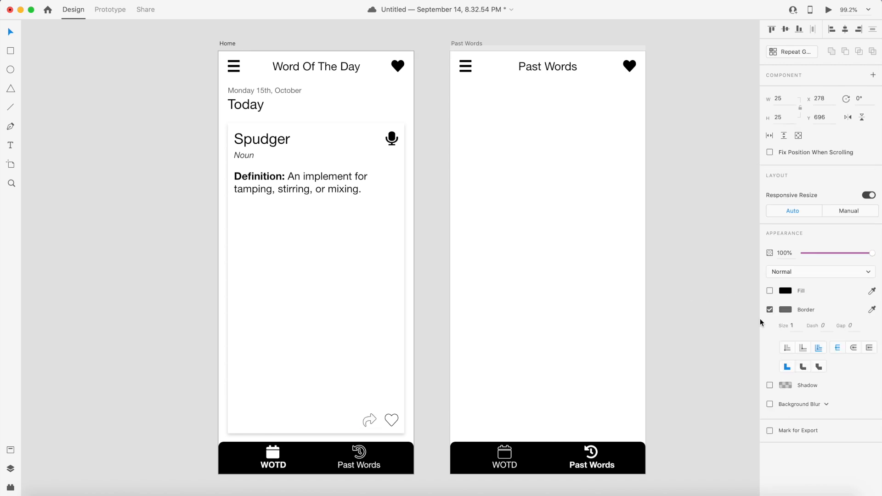
pyautogui.click(790, 309)
pyautogui.click(685, 228)
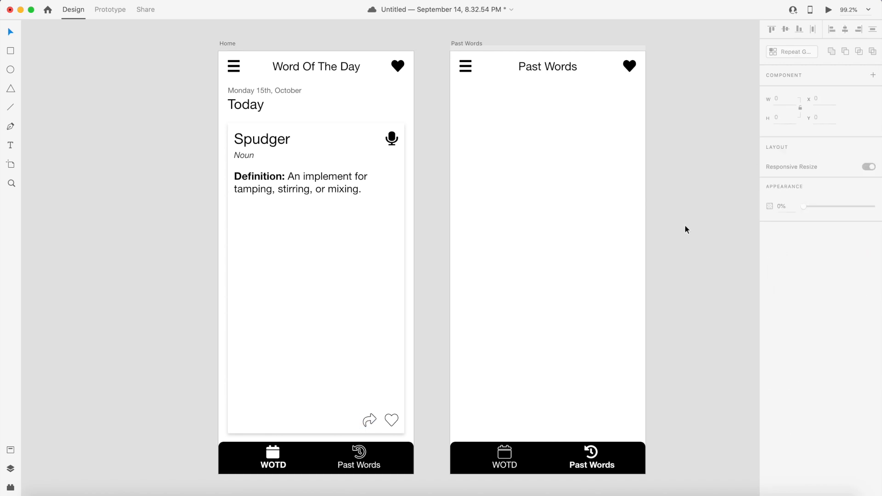
# - Set the microphone icon's height to 30
pyautogui.doubleClick(391, 142)
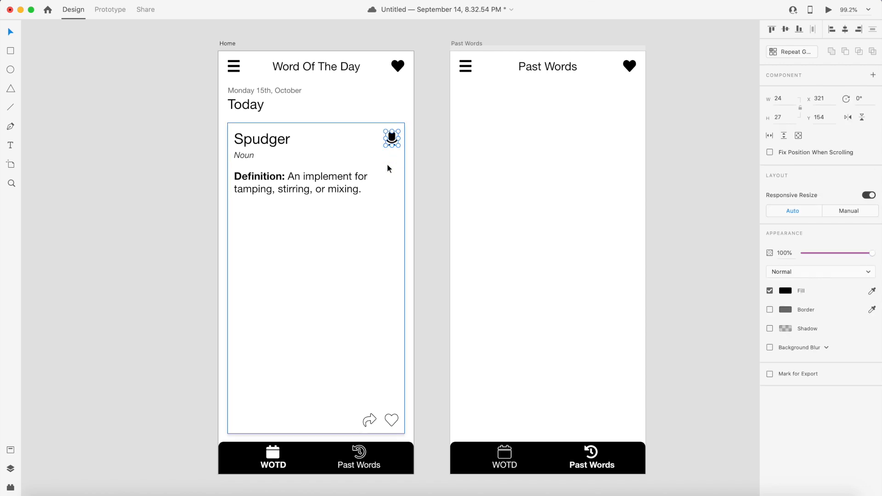
pyautogui.click(784, 118)
pyautogui.write('30')
pyautogui.press('Return')
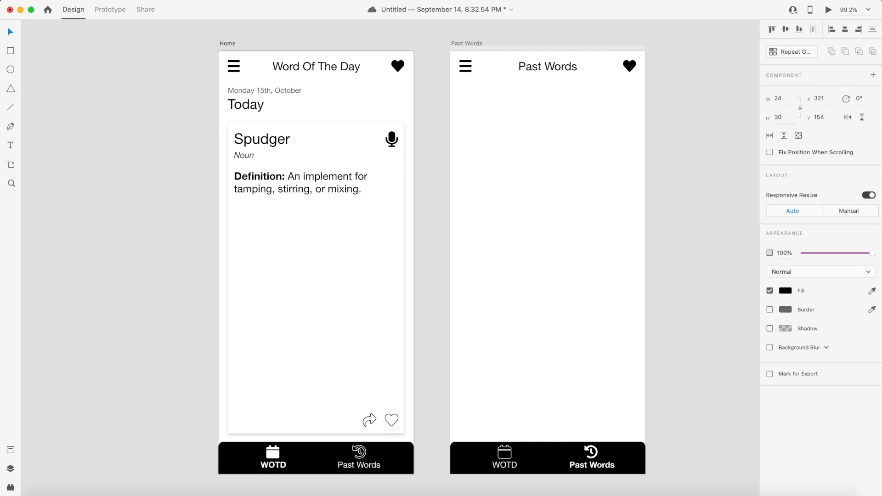
pyautogui.click(675, 130)
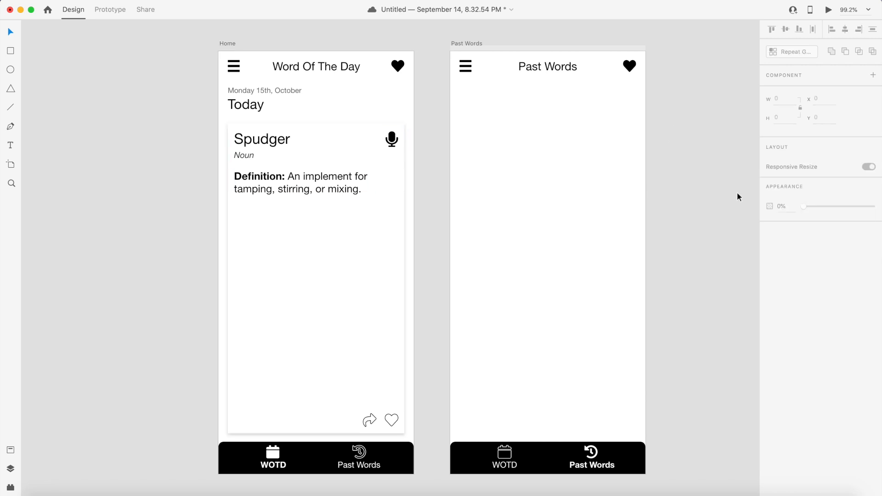
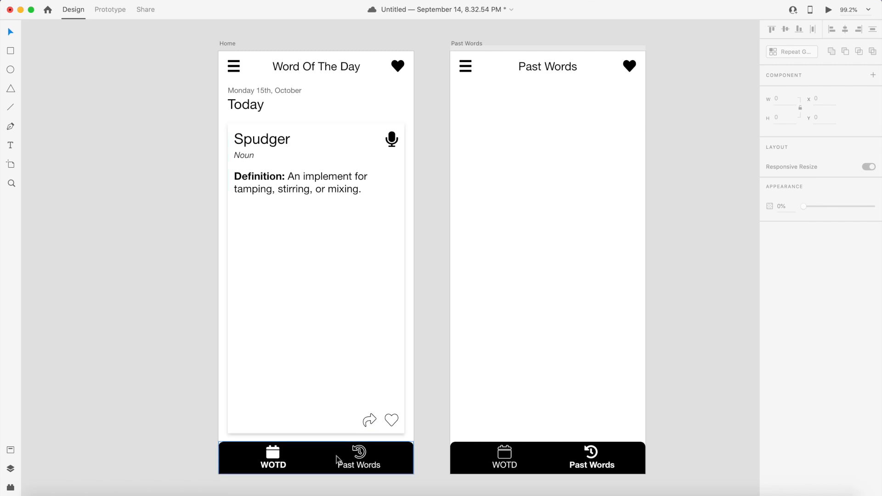
# - Duplicate the date line and Today heading onto the Past Words artboard at the same position
pyautogui.doubleClick(392, 418)
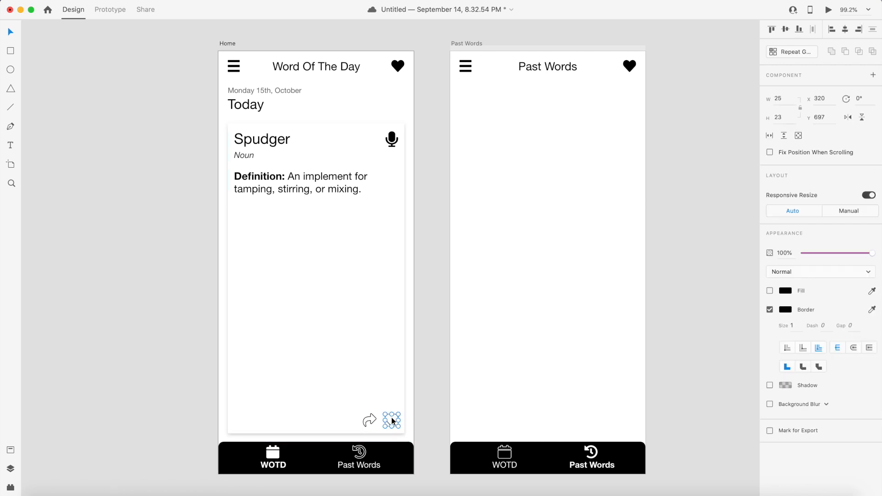
pyautogui.click(200, 403)
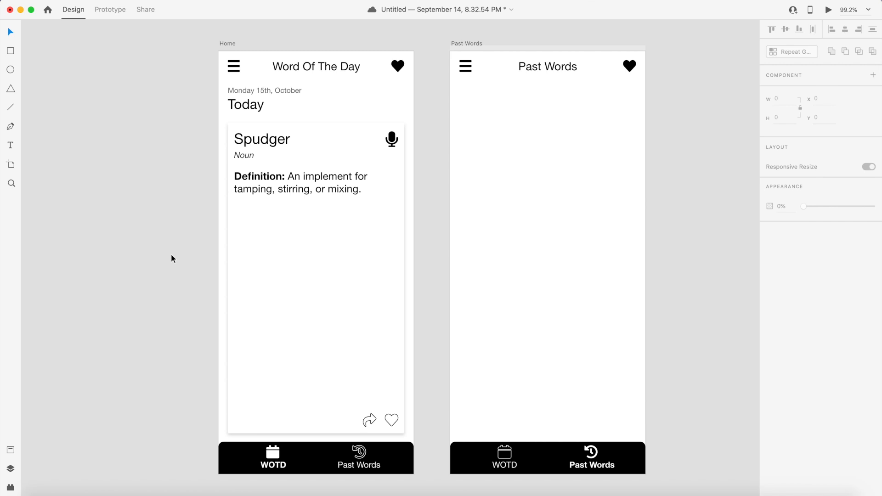
pyautogui.hscroll(5, 275, 243)
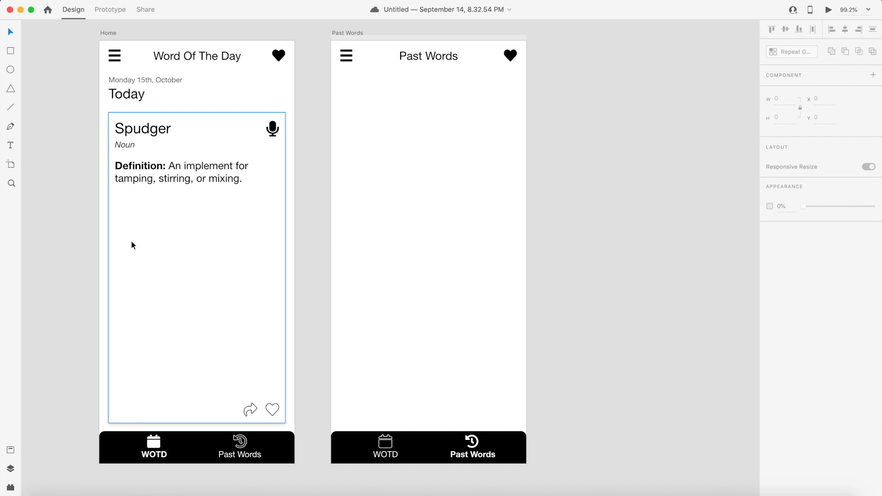
pyautogui.click(136, 81)
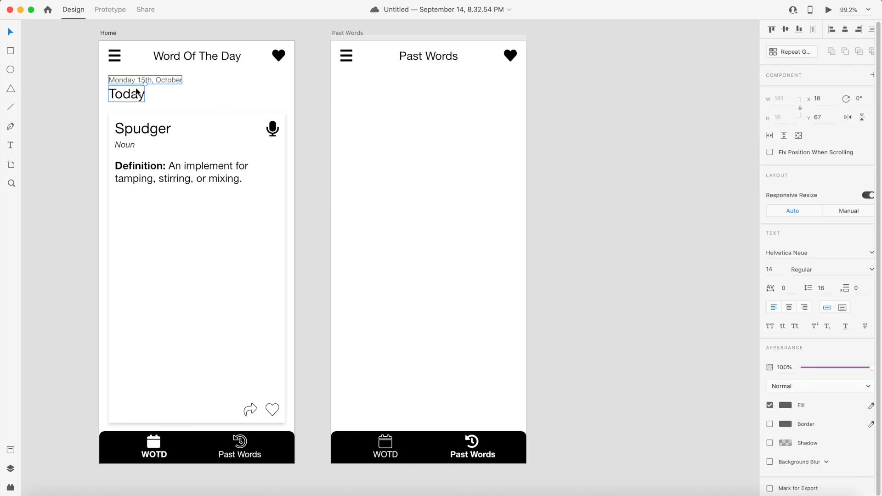
pyautogui.keyDown('shift'); pyautogui.click(132, 81); pyautogui.keyUp('shift')
pyautogui.click(133, 81)
pyautogui.keyDown('shift'); pyautogui.click(112, 96); pyautogui.keyUp('shift')
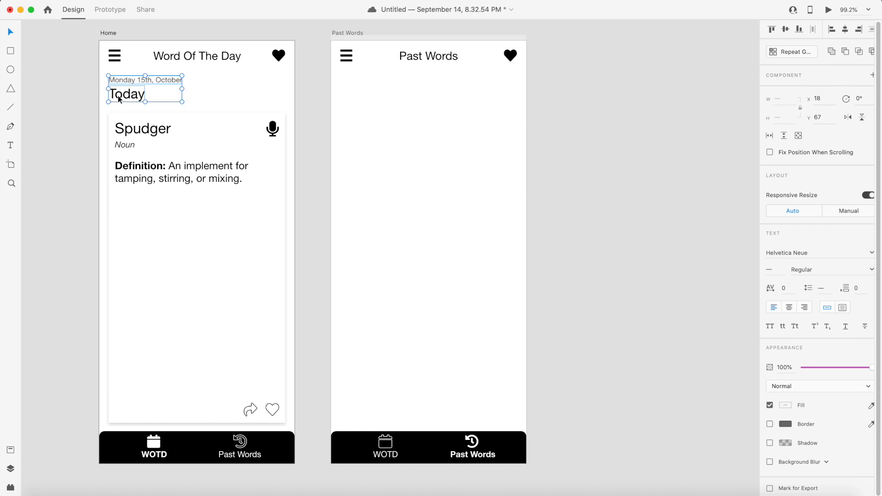
pyautogui.press('super+d')
pyautogui.hotkey('shift', 'Right')
pyautogui.hotkey('shift', 'Right')
pyautogui.hotkey('shift', 'Right')
pyautogui.hotkey('shift', 'Right')
pyautogui.hotkey('shift', 'Right')
pyautogui.hotkey('shift', 'Right')
pyautogui.hotkey('shift', 'Right')
pyautogui.hotkey('shift', 'Right')
pyautogui.hotkey('shift', 'Right')
pyautogui.hotkey('shift', 'Right')
pyautogui.hotkey('shift', 'Right')
pyautogui.hotkey('shift', 'Right')
pyautogui.hotkey('shift', 'Right')
pyautogui.hotkey('shift', 'Right')
pyautogui.hotkey('shift', 'Right')
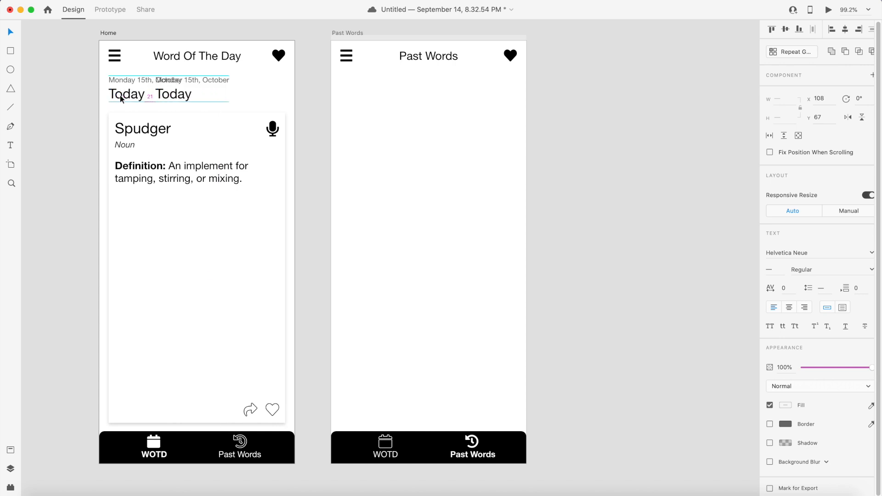
pyautogui.hotkey('shift', 'Right')
pyautogui.hotkey('shift', 'Right')
pyautogui.hotkey('shift', 'Right')
pyautogui.hotkey('shift', 'Right')
pyautogui.hotkey('shift', 'Right')
pyautogui.hotkey('shift', 'Right')
pyautogui.hotkey('shift', 'Right')
pyautogui.hotkey('shift', 'Right')
pyautogui.hotkey('shift', 'Right')
pyautogui.hotkey('shift', 'Right')
pyautogui.hotkey('shift', 'Right')
pyautogui.hotkey('shift', 'Right')
pyautogui.hotkey('shift', 'Right')
pyautogui.hotkey('shift', 'Right')
pyautogui.hotkey('shift', 'Right')
pyautogui.hotkey('shift', 'Right')
pyautogui.hotkey('shift', 'Right')
pyautogui.hotkey('shift', 'Right')
pyautogui.hotkey('shift', 'Right')
pyautogui.hotkey('shift', 'Right')
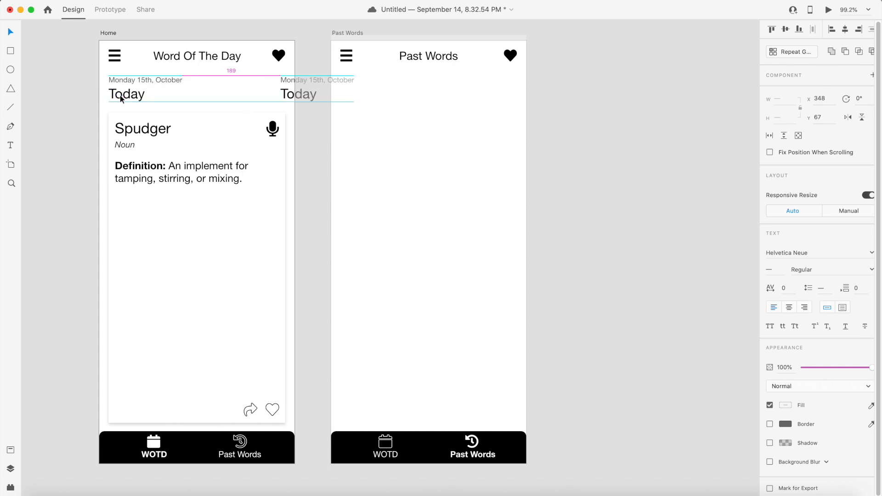
pyautogui.hotkey('shift', 'Right')
pyautogui.hotkey('shift', 'Right')
pyautogui.hotkey('shift', 'Right')
pyautogui.hotkey('shift', 'Right')
pyautogui.hotkey('shift', 'Right')
pyautogui.hotkey('shift', 'Right')
pyautogui.hotkey('shift', 'Right')
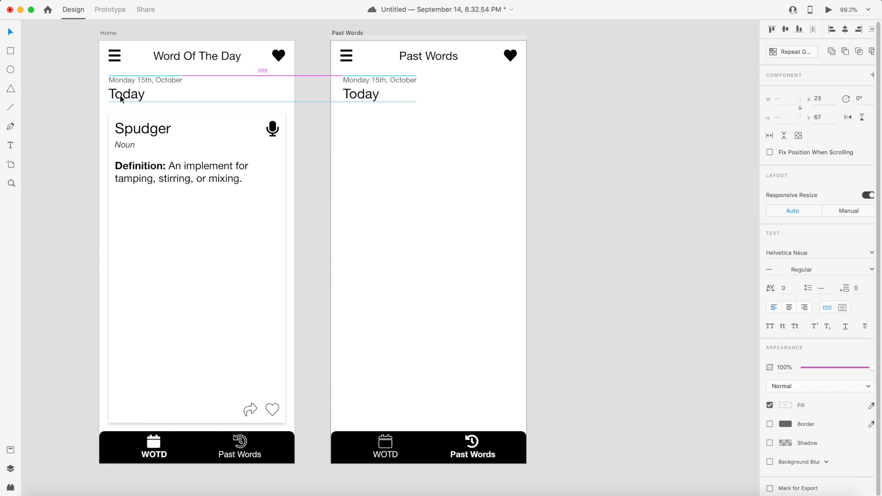
pyautogui.press('Left')
pyautogui.press('Left')
pyautogui.press('Left')
pyautogui.press('Left')
pyautogui.press('Left')
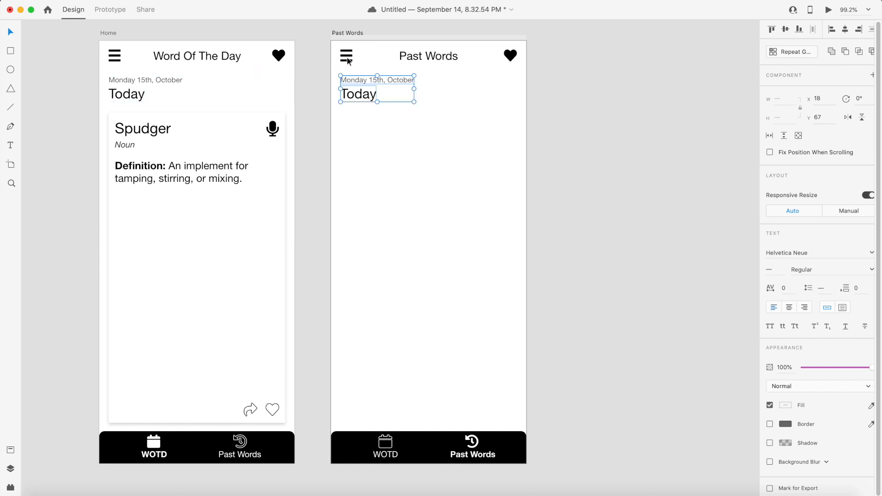
# - Change the copied heading on the Past Words artboard to Yesterday
pyautogui.click(358, 147)
pyautogui.click(352, 96)
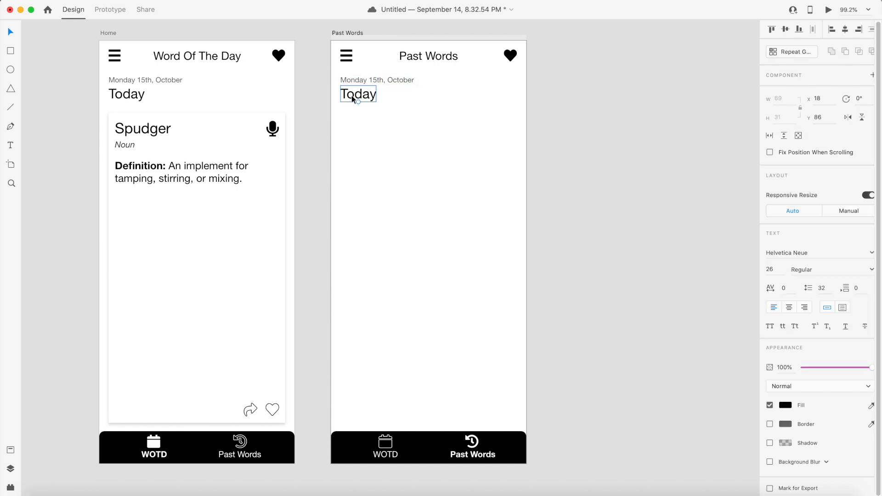
pyautogui.doubleClick(352, 96)
pyautogui.write('Ye')
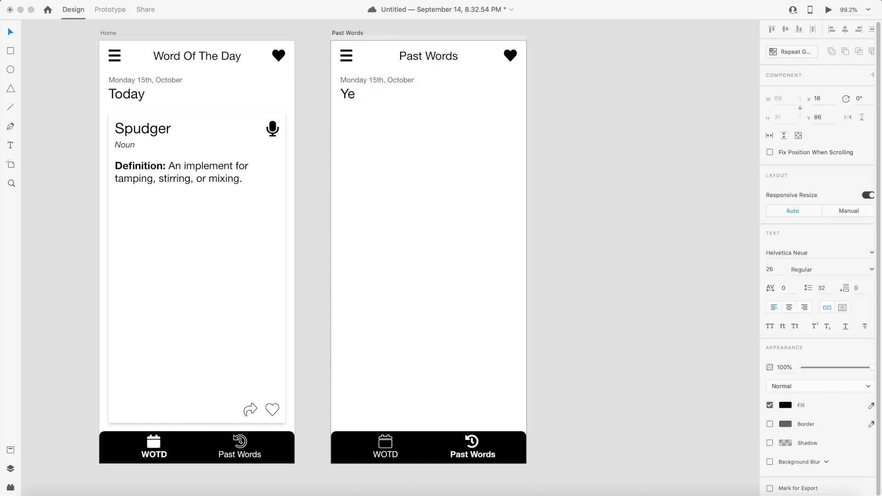
pyautogui.write('sterdaty')
pyautogui.press('BackSpace')
pyautogui.press('BackSpace')
pyautogui.write('y')
# - Change the copied date line to Sunday 14th, October
pyautogui.click(364, 79)
pyautogui.doubleClick(364, 79)
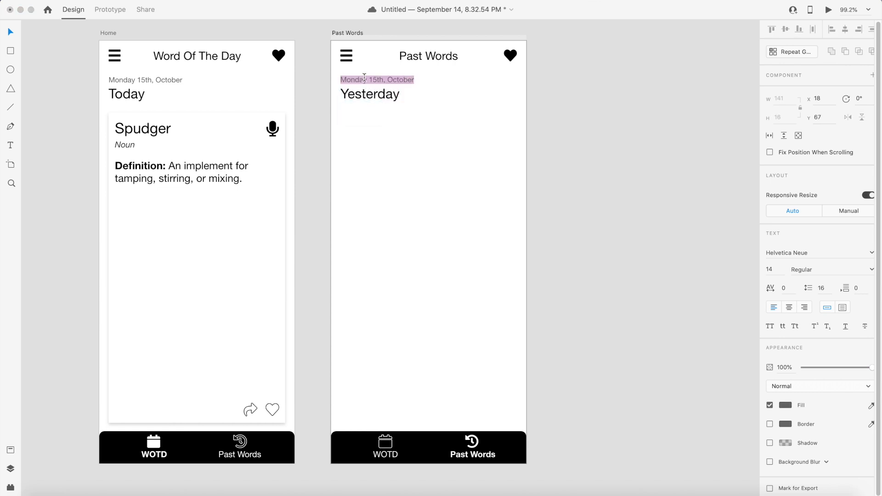
pyautogui.write('Sunday')
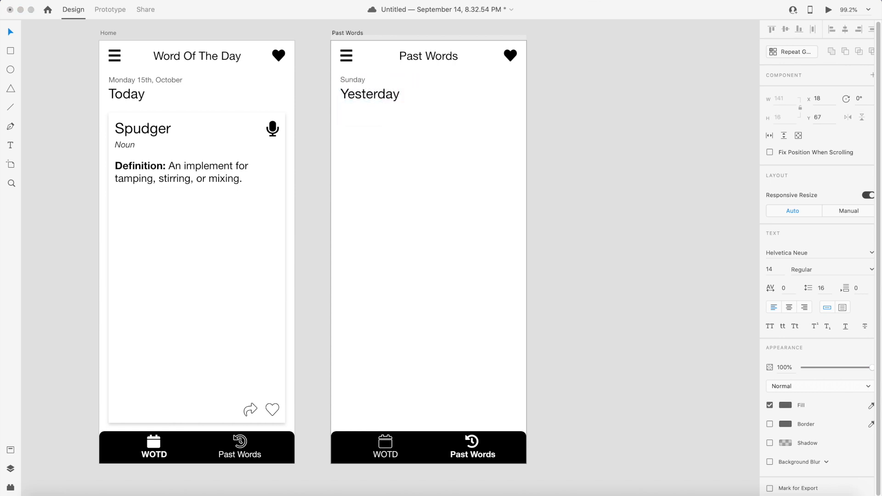
pyautogui.write(' 14th, October')
pyautogui.press('Escape')
pyautogui.click(544, 170)
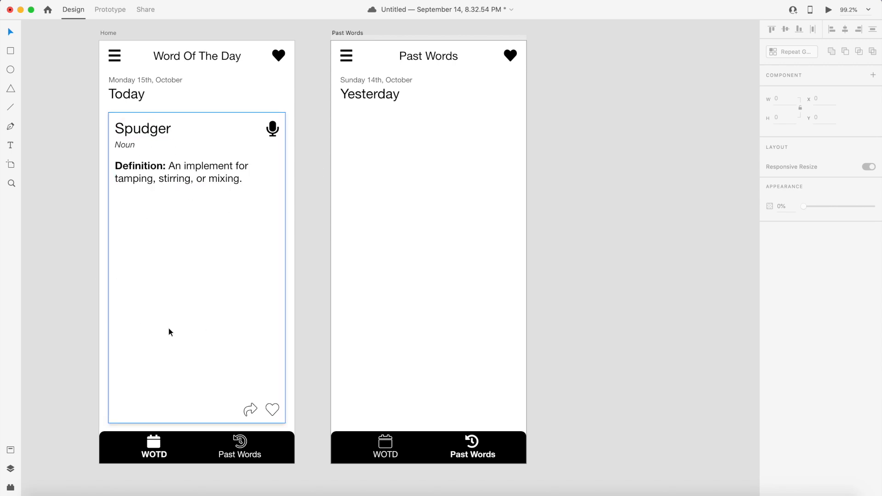
# - Duplicate the word card with its text and microphone icon onto the Past Words artboard below the Yesterday heading
pyautogui.click(183, 220)
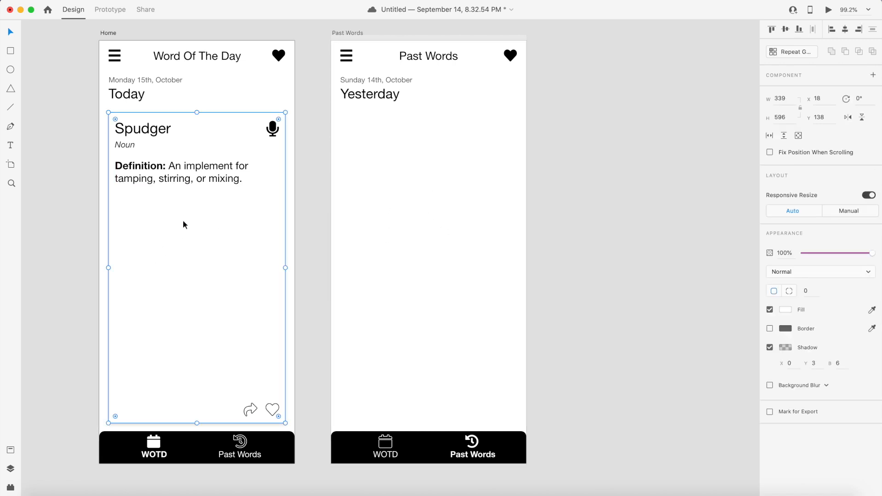
pyautogui.doubleClick(148, 133)
pyautogui.keyDown('shift'); pyautogui.click(125, 145); pyautogui.keyUp('shift')
pyautogui.keyDown('shift'); pyautogui.click(193, 172); pyautogui.keyUp('shift')
pyautogui.keyDown('shift'); pyautogui.click(274, 138); pyautogui.keyUp('shift')
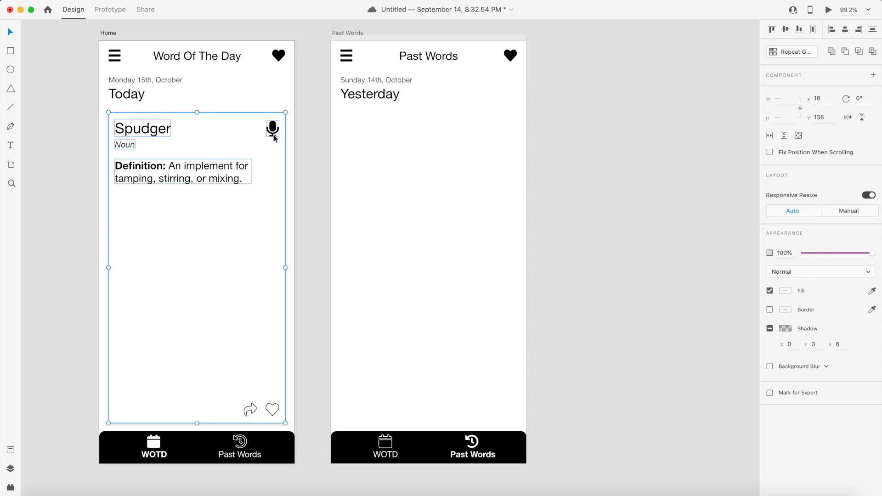
pyautogui.press('super+d')
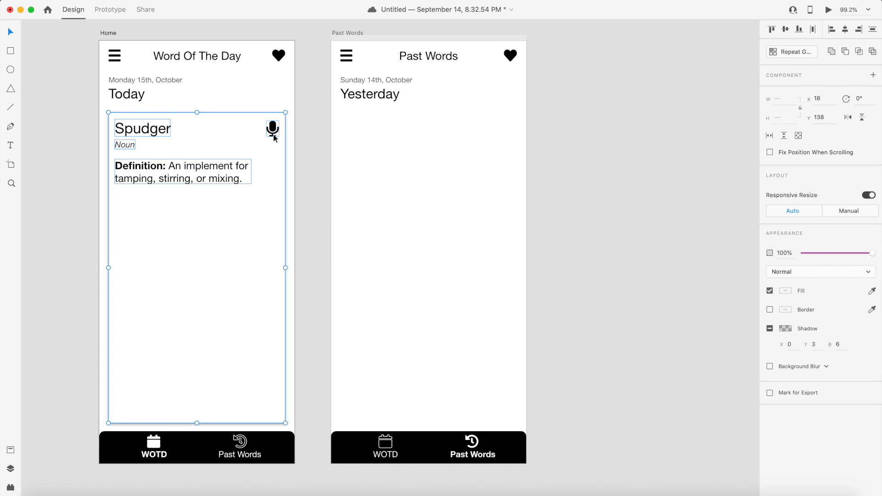
pyautogui.hotkey('shift', 'Right')
pyautogui.hotkey('shift', 'Right')
pyautogui.hotkey('shift', 'Right')
pyautogui.hotkey('shift', 'Right')
pyautogui.hotkey('shift', 'Right')
pyautogui.hotkey('shift', 'Right')
pyautogui.hotkey('shift', 'Right')
pyautogui.hotkey('shift', 'Right')
pyautogui.hotkey('shift', 'Right')
pyautogui.hotkey('shift', 'Right')
pyautogui.hotkey('shift', 'Right')
pyautogui.hotkey('shift', 'Right')
pyautogui.hotkey('shift', 'Right')
pyautogui.hotkey('shift', 'Right')
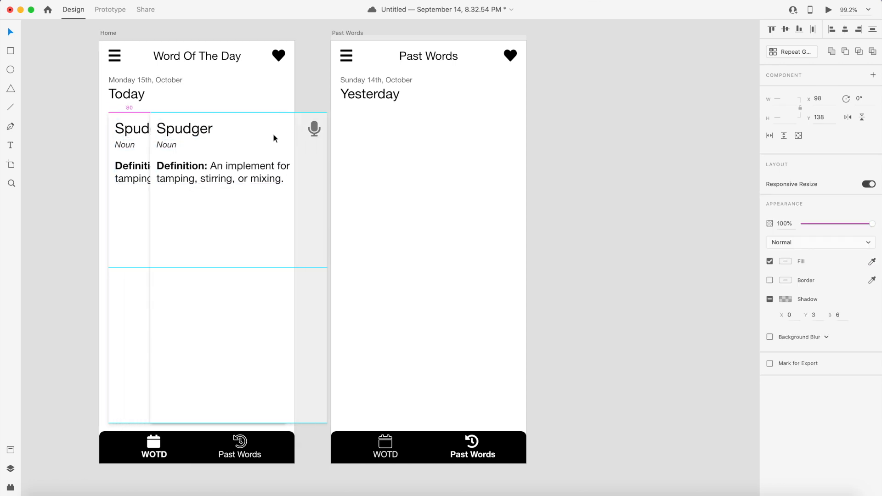
pyautogui.hotkey('shift', 'Right')
pyautogui.hotkey('shift', 'Right')
pyautogui.hotkey('shift', 'Right')
pyautogui.hotkey('shift', 'Right')
pyautogui.hotkey('shift', 'Right')
pyautogui.hotkey('shift', 'Right')
pyautogui.hotkey('shift', 'Right')
pyautogui.hotkey('shift', 'Right')
pyautogui.hotkey('shift', 'Right')
pyautogui.hotkey('shift', 'Right')
pyautogui.hotkey('shift', 'Right')
pyautogui.hotkey('shift', 'Right')
pyautogui.hotkey('shift', 'Right')
pyautogui.hotkey('shift', 'Right')
pyautogui.hotkey('shift', 'Right')
pyautogui.hotkey('shift', 'Right')
pyautogui.hotkey('shift', 'Right')
pyautogui.hotkey('shift', 'Right')
pyautogui.hotkey('shift', 'Right')
pyautogui.hotkey('shift', 'Right')
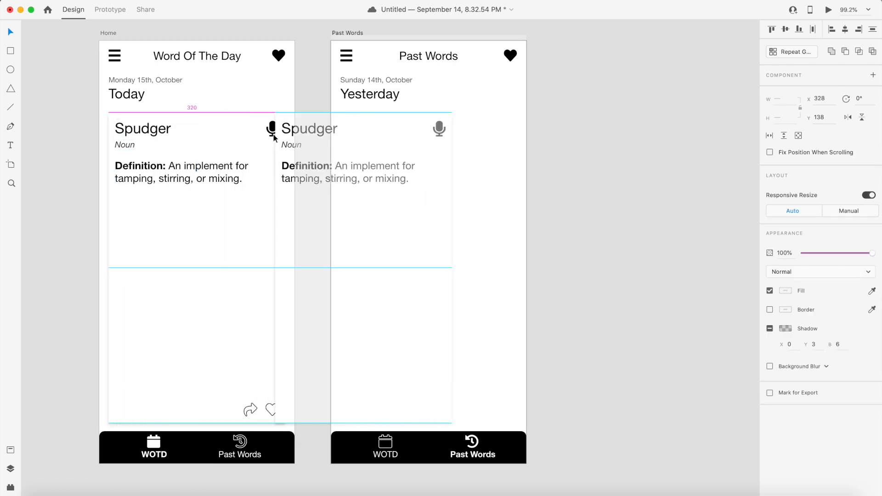
pyautogui.hotkey('shift', 'Right')
pyautogui.hotkey('shift', 'Right')
pyautogui.hotkey('shift', 'Right')
pyautogui.hotkey('shift', 'Right')
pyautogui.hotkey('shift', 'Right')
pyautogui.hotkey('shift', 'Right')
pyautogui.hotkey('shift', 'Right')
pyautogui.hotkey('shift', 'Right')
pyautogui.hotkey('shift', 'Right')
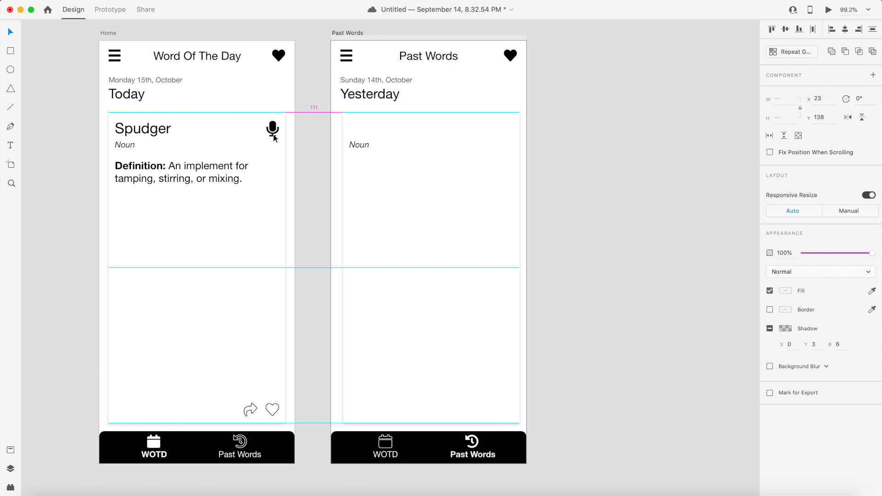
pyautogui.press('Left')
pyautogui.press('Left')
pyautogui.press('Left')
pyautogui.press('Left')
pyautogui.press('Left')
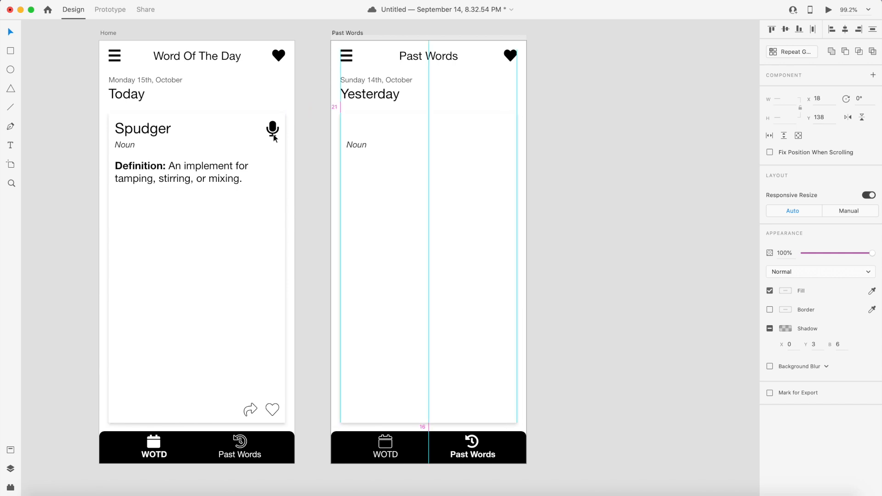
# - Send the copied card's background rectangle to the back so its text shows on top
pyautogui.click(568, 125)
pyautogui.doubleClick(377, 129)
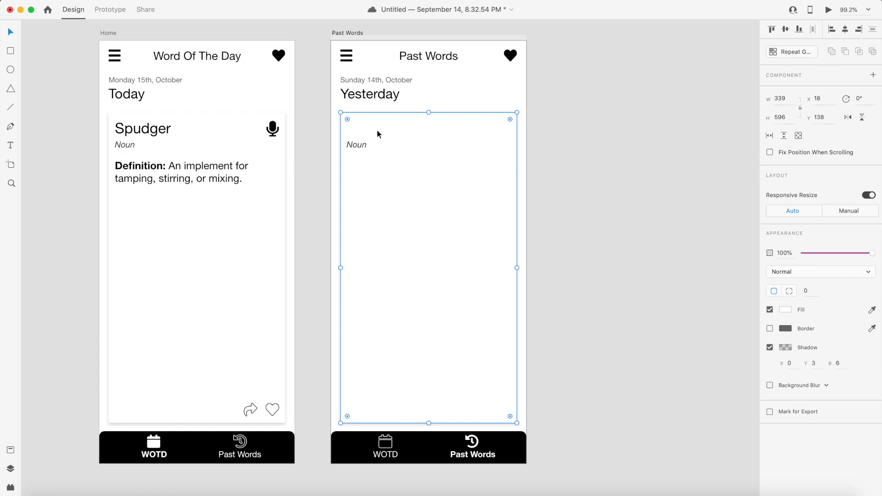
pyautogui.click(424, 102)
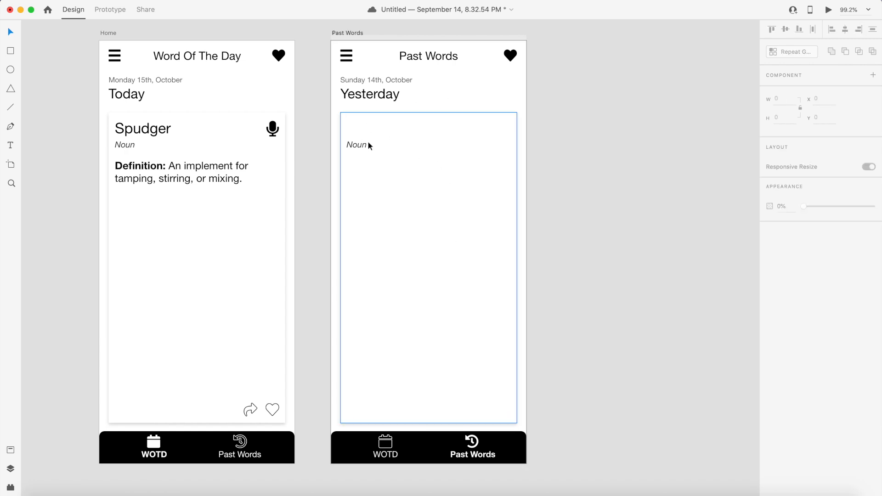
pyautogui.click(471, 84)
pyautogui.click(475, 150)
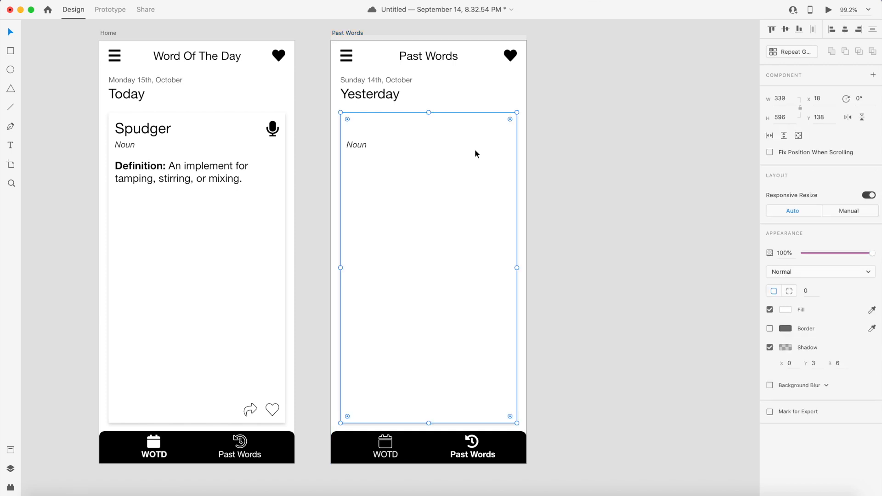
pyautogui.rightClick(469, 144)
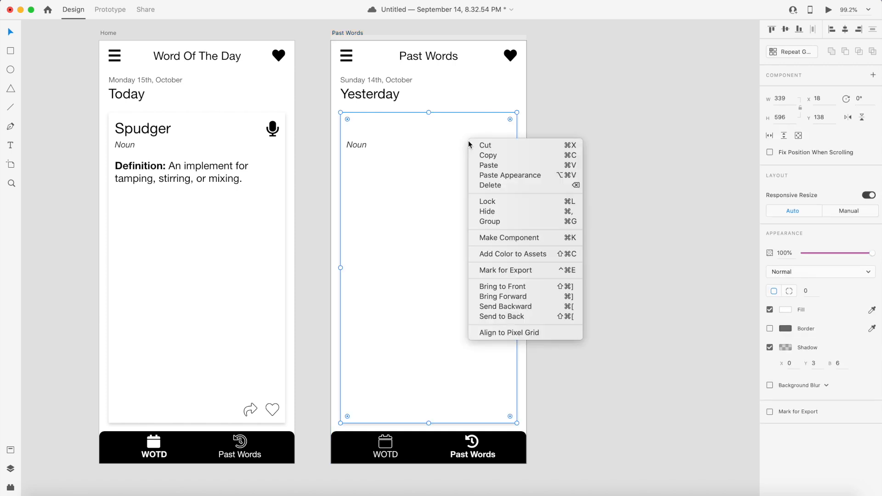
pyautogui.click(524, 317)
pyautogui.click(598, 264)
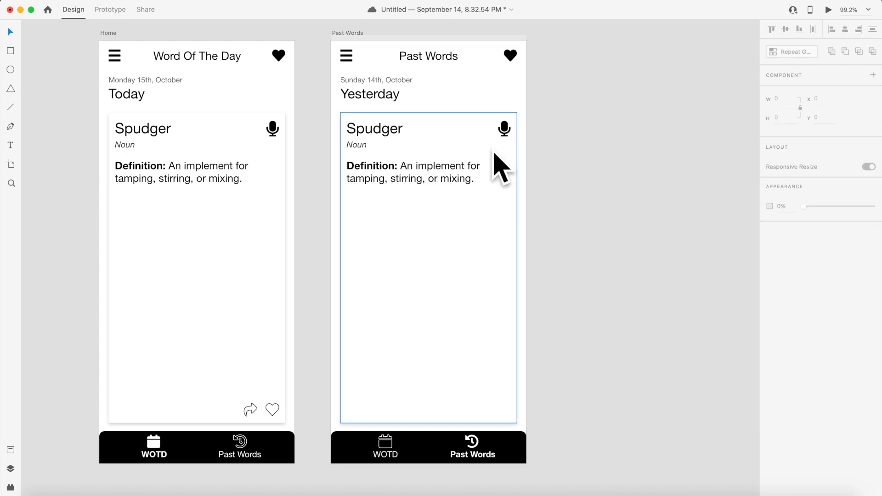
# - Shorten the copied card's rectangle to about 174 high to fit the word and definition
pyautogui.click(441, 207)
pyautogui.click(318, 219)
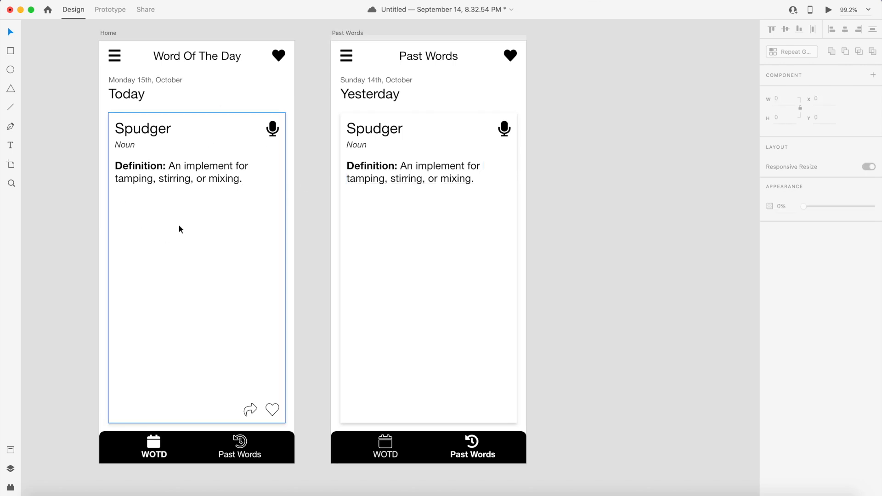
pyautogui.click(423, 293)
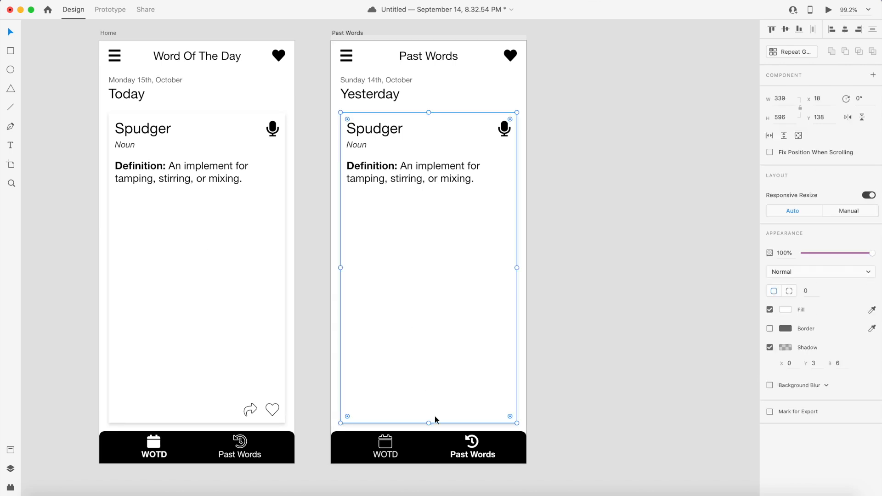
pyautogui.moveTo(429, 423); pyautogui.dragTo(431, 203)
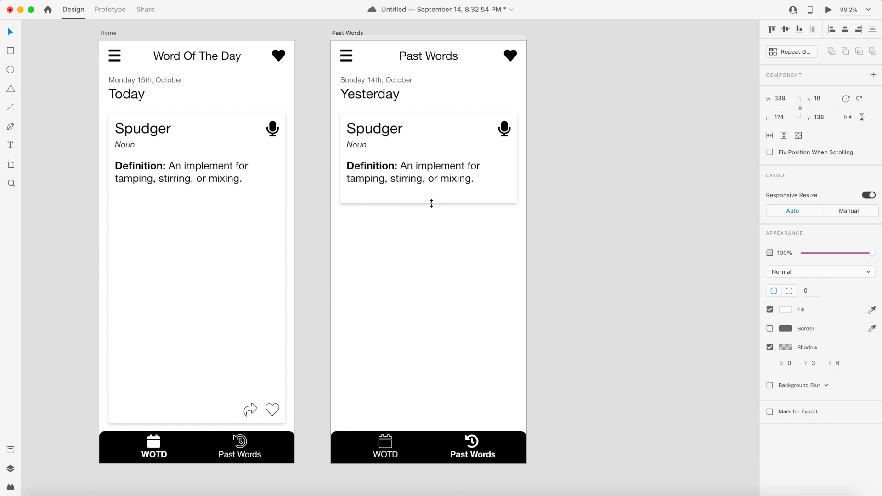
pyautogui.click(575, 185)
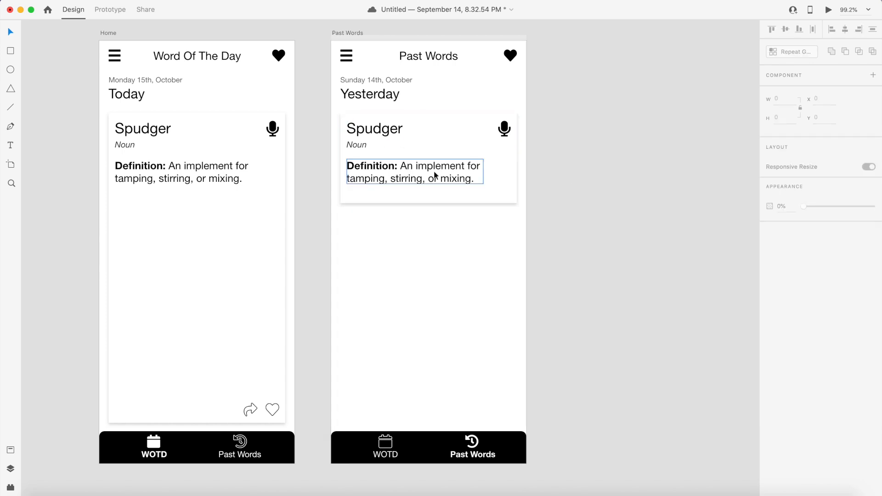
# - Delete the microphone icon from the copied card on Past Words
pyautogui.click(508, 133)
pyautogui.doubleClick(501, 136)
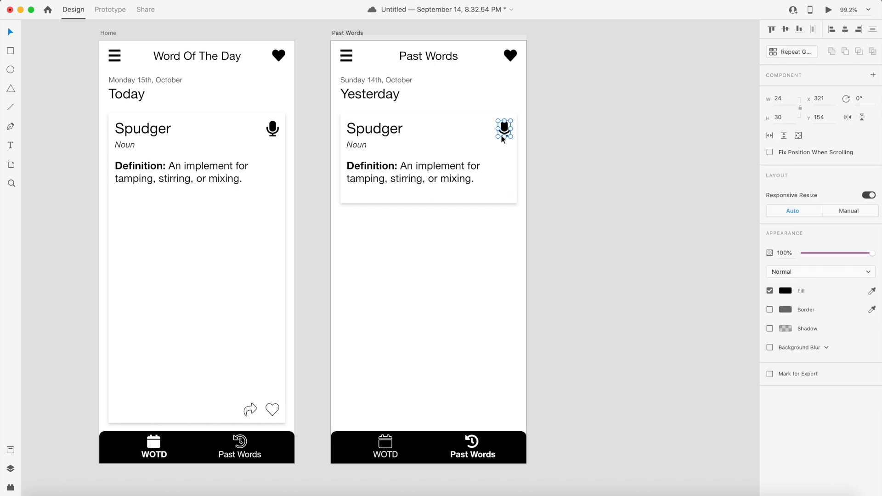
pyautogui.press('Delete')
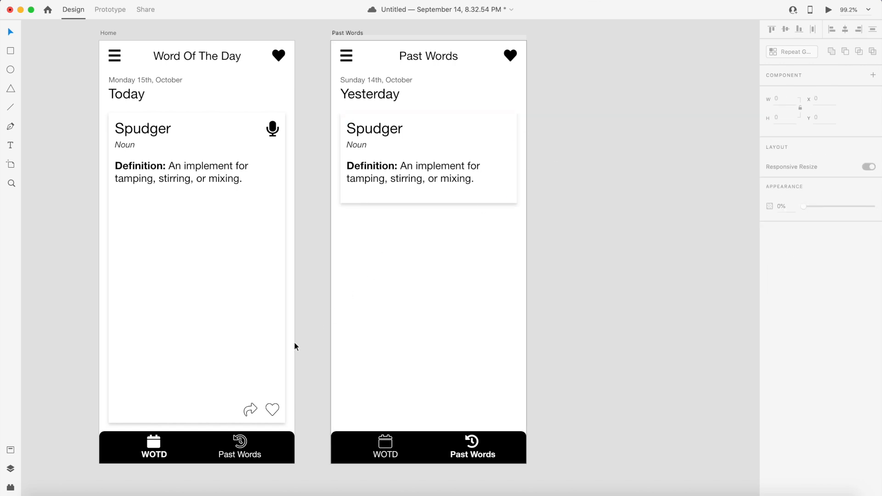
# - Copy the share and heart icons into the top right corner of the Past Words card
pyautogui.doubleClick(249, 406)
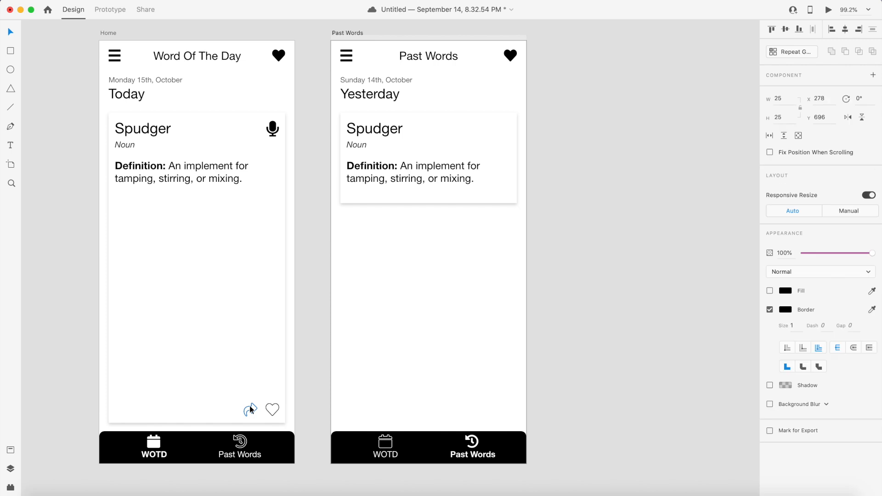
pyautogui.keyDown('shift'); pyautogui.click(273, 413); pyautogui.keyUp('shift')
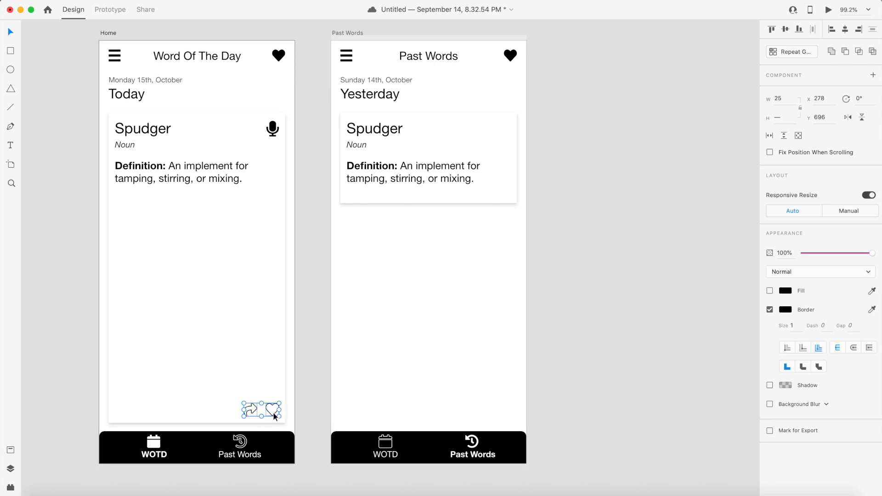
pyautogui.moveTo(273, 413)
pyautogui.mouseDown()
pyautogui.moveTo(282, 394)
pyautogui.moveTo(256, 409)
pyautogui.moveTo(416, 409)
pyautogui.mouseUp()
pyautogui.press('super+z')
pyautogui.hotkey('shift', 'Right')
pyautogui.hotkey('shift', 'Right')
pyautogui.hotkey('shift', 'Right')
pyautogui.hotkey('shift', 'Right')
pyautogui.hotkey('shift', 'Right')
pyautogui.hotkey('shift', 'Right')
pyautogui.hotkey('shift', 'Right')
pyautogui.hotkey('shift', 'Right')
pyautogui.hotkey('shift', 'Right')
pyautogui.hotkey('shift', 'Right')
pyautogui.hotkey('shift', 'Right')
pyautogui.hotkey('shift', 'Right')
pyautogui.hotkey('shift', 'Right')
pyautogui.hotkey('shift', 'Up')
pyautogui.hotkey('shift', 'Up')
pyautogui.hotkey('shift', 'Up')
pyautogui.hotkey('shift', 'Up')
pyautogui.hotkey('shift', 'Up')
pyautogui.hotkey('shift', 'Up')
pyautogui.hotkey('shift', 'Up')
pyautogui.hotkey('shift', 'Up')
pyautogui.hotkey('shift', 'Up')
pyautogui.hotkey('shift', 'Up')
pyautogui.hotkey('shift', 'Up')
pyautogui.hotkey('shift', 'Up')
pyautogui.hotkey('shift', 'Up')
pyautogui.hotkey('shift', 'Up')
pyautogui.hotkey('shift', 'Up')
pyautogui.hotkey('shift', 'Up')
pyautogui.hotkey('shift', 'Up')
pyautogui.hotkey('shift', 'Up')
pyautogui.hotkey('shift', 'Up')
pyautogui.hotkey('shift', 'Up')
pyautogui.hotkey('shift', 'Up')
pyautogui.hotkey('shift', 'Up')
pyautogui.hotkey('shift', 'Up')
pyautogui.hotkey('shift', 'Up')
pyautogui.hotkey('shift', 'Up')
pyautogui.hotkey('shift', 'Up')
pyautogui.hotkey('shift', 'Up')
pyautogui.hotkey('shift', 'Up')
pyautogui.hotkey('shift', 'Up')
pyautogui.hotkey('shift', 'Up')
pyautogui.hotkey('shift', 'Up')
pyautogui.hotkey('shift', 'Up')
pyautogui.hotkey('shift', 'Up')
pyautogui.hotkey('shift', 'Up')
pyautogui.hotkey('shift', 'Up')
pyautogui.hotkey('shift', 'Up')
pyautogui.hotkey('shift', 'Up')
pyautogui.hotkey('shift', 'Up')
pyautogui.hotkey('shift', 'Up')
pyautogui.hotkey('shift', 'Up')
pyautogui.hotkey('shift', 'Up')
pyautogui.hotkey('shift', 'Up')
pyautogui.hotkey('shift', 'Up')
pyautogui.hotkey('shift', 'Up')
pyautogui.hotkey('shift', 'Up')
pyautogui.hotkey('shift', 'Up')
pyautogui.press('Up')
pyautogui.press('Up')
pyautogui.press('Up')
pyautogui.press('Up')
pyautogui.press('Up')
pyautogui.press('Right')
pyautogui.press('Right')
pyautogui.press('Right')
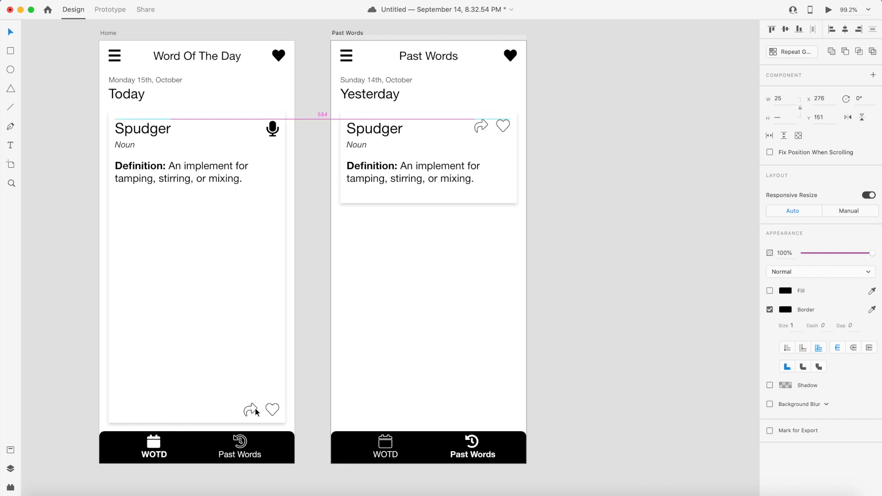
# - Nudge the share and heart icons slightly down on the Past Words card
pyautogui.press('Down')
pyautogui.press('Down')
pyautogui.press('Down')
pyautogui.press('Down')
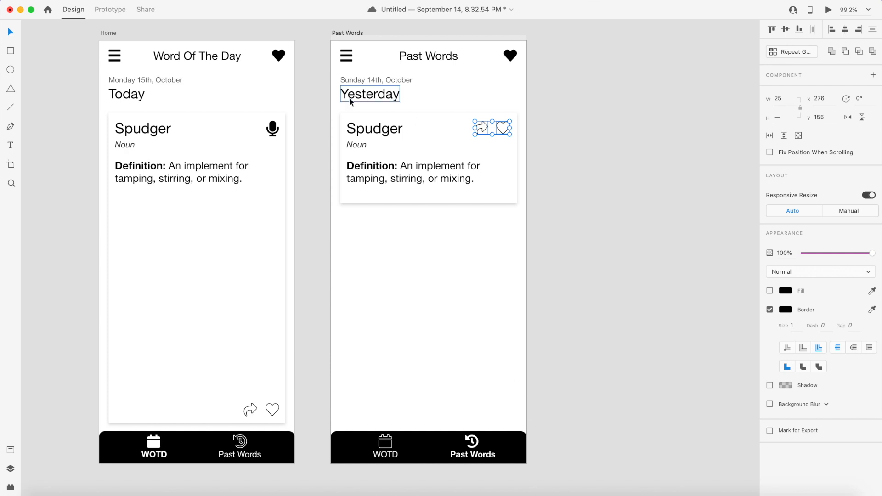
pyautogui.press('Escape')
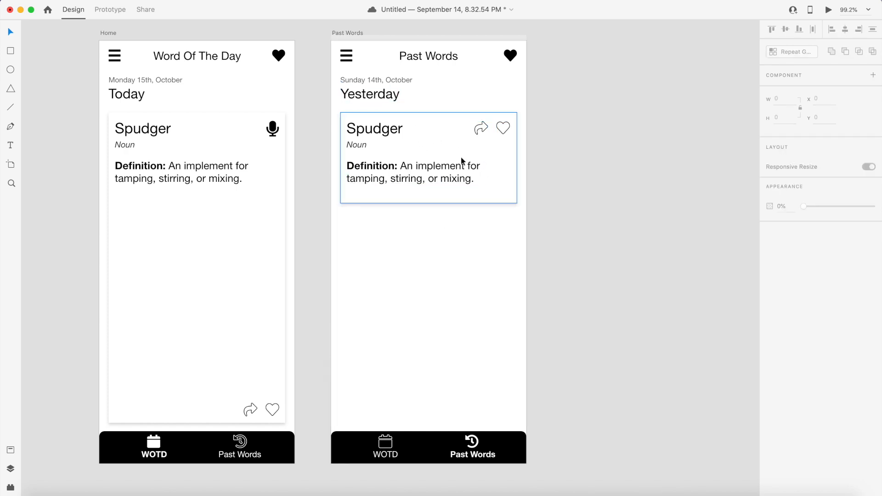
# - Delete the 'Definition:' label from the Past Words card's definition text
pyautogui.doubleClick(388, 165)
pyautogui.click(388, 165)
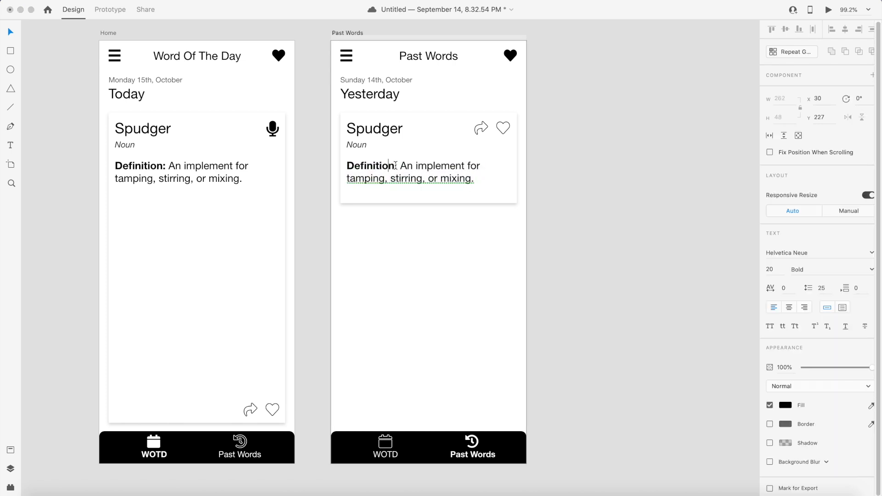
pyautogui.moveTo(402, 166); pyautogui.dragTo(361, 165)
pyautogui.press('BackSpace')
pyautogui.press('BackSpace')
pyautogui.press('BackSpace')
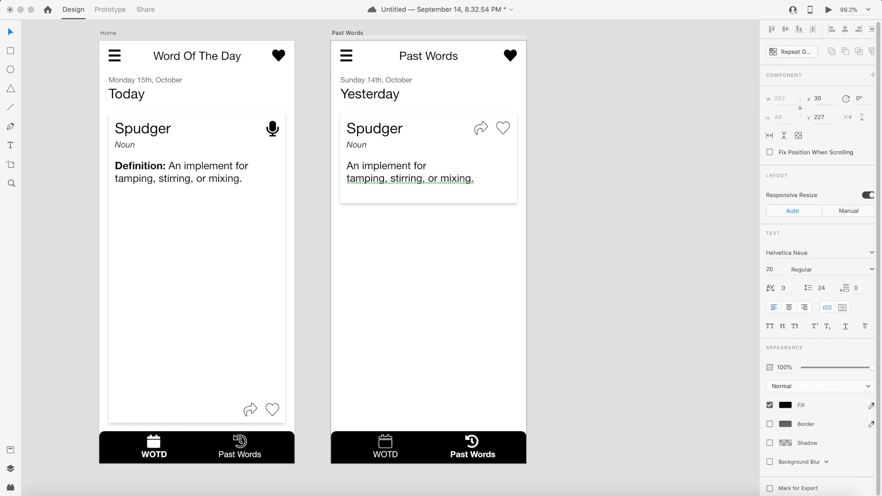
pyautogui.press('Escape')
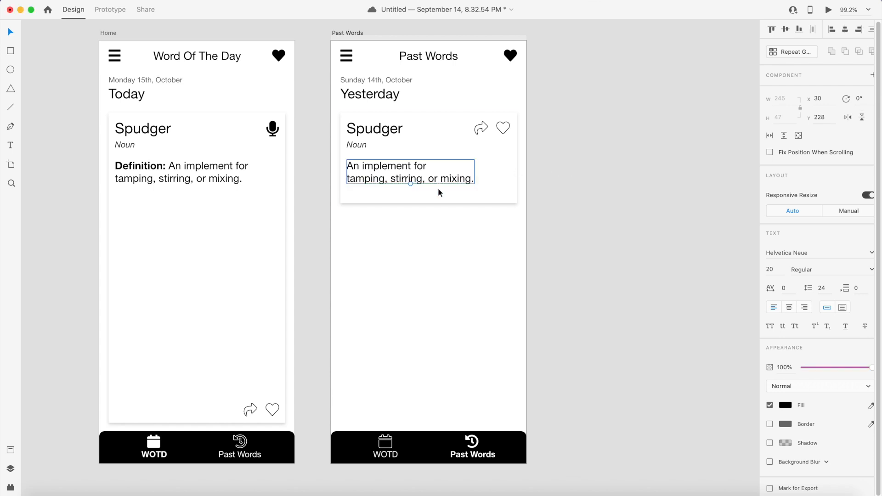
# - Select all parts of the Past Words card, duplicate them, and move the copy directly below the first card
pyautogui.click(539, 233)
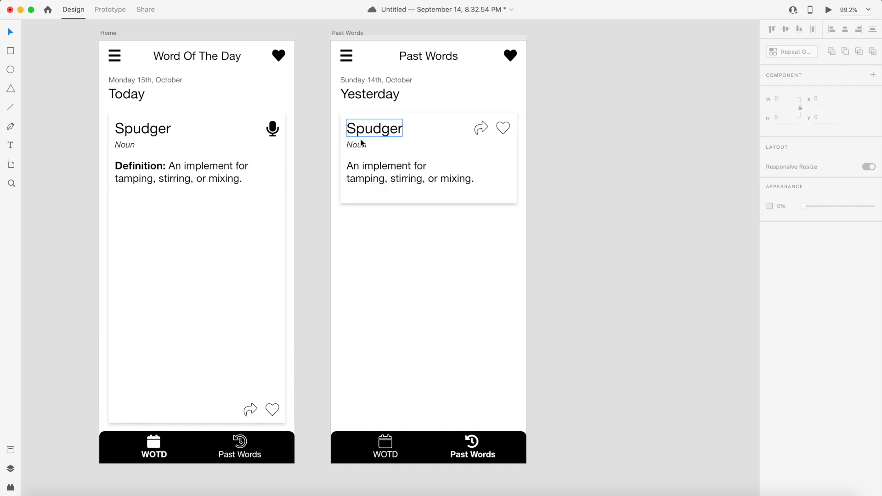
pyautogui.click(415, 179)
pyautogui.keyDown('shift'); pyautogui.click(364, 146); pyautogui.keyUp('shift')
pyautogui.keyDown('shift'); pyautogui.click(364, 134); pyautogui.keyUp('shift')
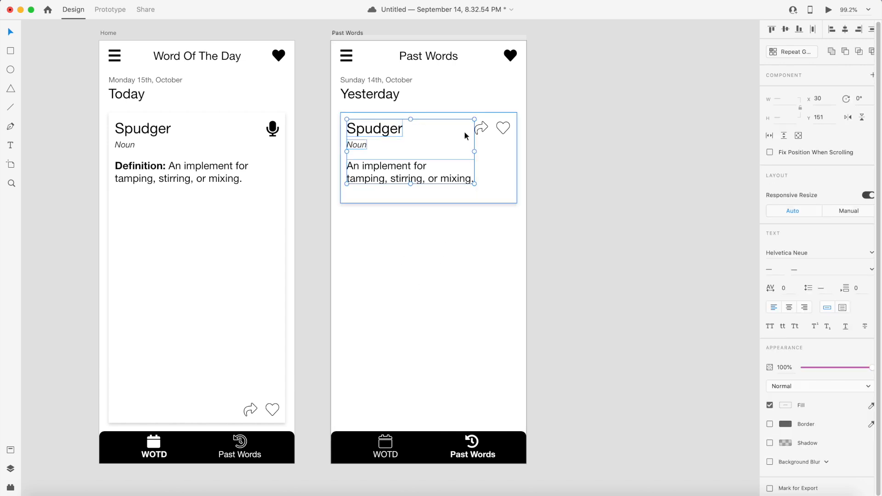
pyautogui.click(480, 130)
pyautogui.click(481, 131)
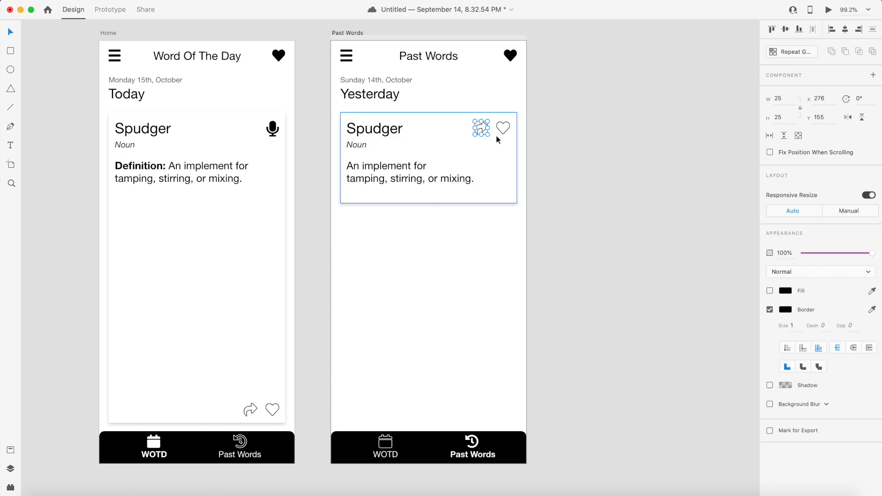
pyautogui.keyDown('shift'); pyautogui.click(500, 131); pyautogui.keyUp('shift')
pyautogui.keyDown('shift'); pyautogui.click(462, 166); pyautogui.keyUp('shift')
pyautogui.keyDown('shift'); pyautogui.click(360, 146); pyautogui.keyUp('shift')
pyautogui.keyDown('shift'); pyautogui.click(396, 134); pyautogui.keyUp('shift')
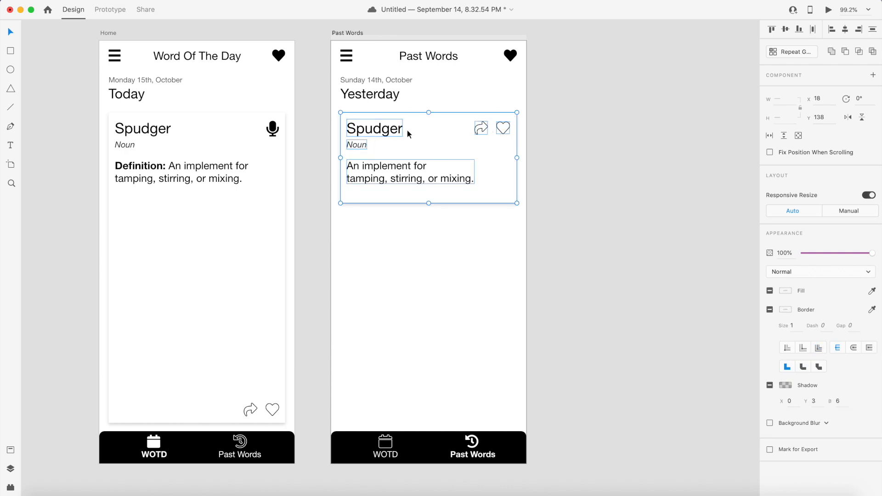
pyautogui.press('super+d')
pyautogui.hotkey('shift', 'Down')
pyautogui.hotkey('shift', 'Down')
pyautogui.hotkey('shift', 'Down')
pyautogui.hotkey('shift', 'Down')
pyautogui.hotkey('shift', 'Down')
pyautogui.hotkey('shift', 'Down')
pyautogui.hotkey('shift', 'Down')
pyautogui.hotkey('shift', 'Down')
pyautogui.hotkey('shift', 'Down')
pyautogui.hotkey('shift', 'Down')
pyautogui.hotkey('shift', 'Down')
pyautogui.hotkey('shift', 'Down')
pyautogui.hotkey('shift', 'Down')
pyautogui.hotkey('shift', 'Down')
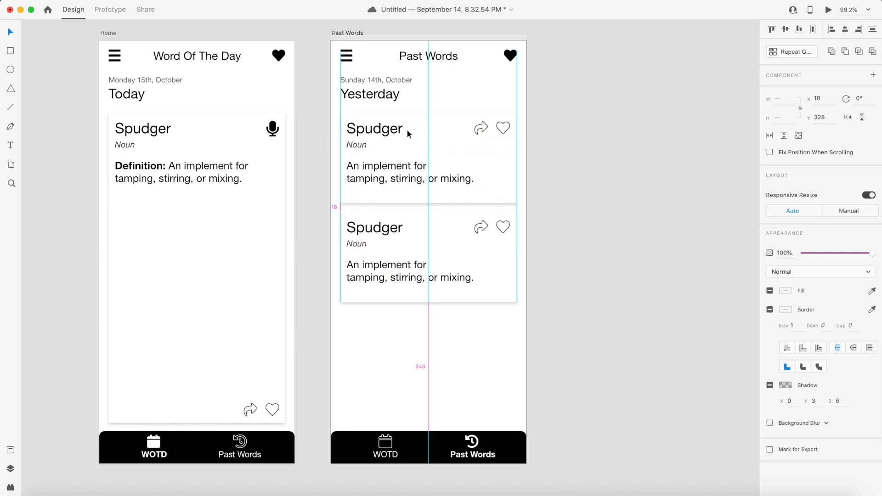
# - Duplicate the card again to add a third card below the second
pyautogui.click(407, 131)
pyautogui.press('super+d')
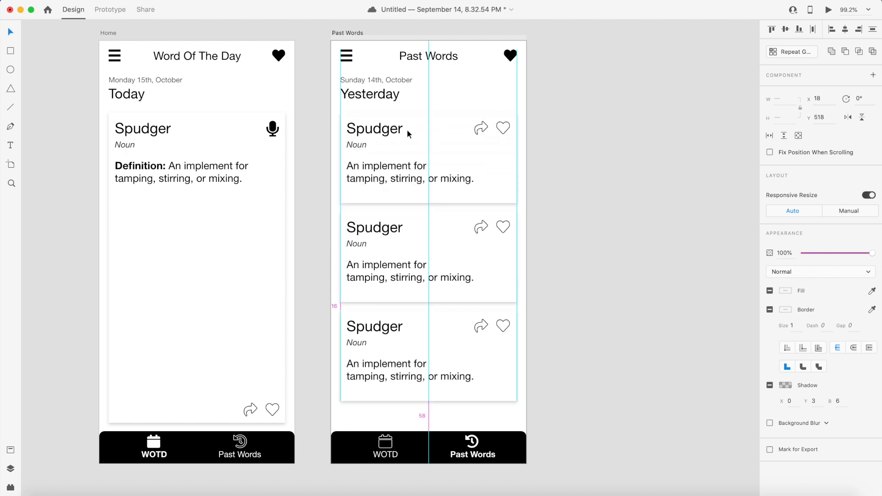
pyautogui.click(623, 167)
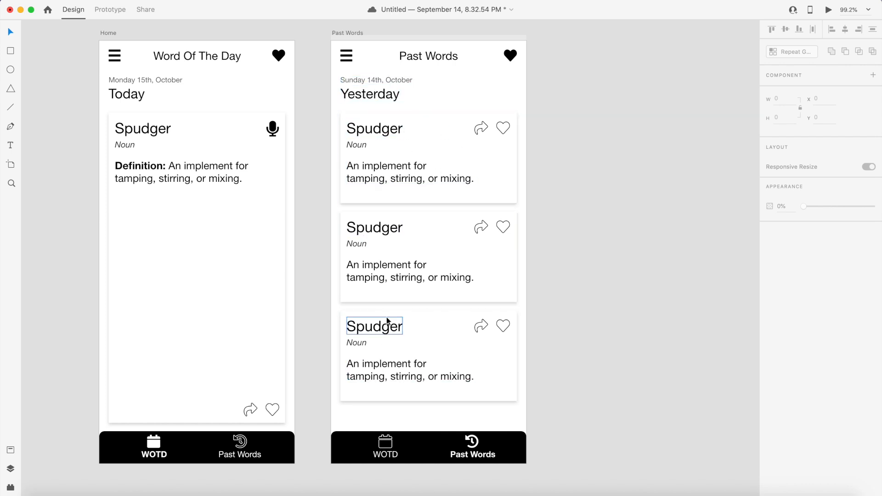
# - Shift the second card's word, definition and icons down slightly to make room for a date line
pyautogui.click(379, 230)
pyautogui.keyDown('shift'); pyautogui.click(367, 242); pyautogui.keyUp('shift')
pyautogui.keyDown('shift'); pyautogui.click(380, 268); pyautogui.keyUp('shift')
pyautogui.moveTo(379, 266); pyautogui.dragTo(379, 271)
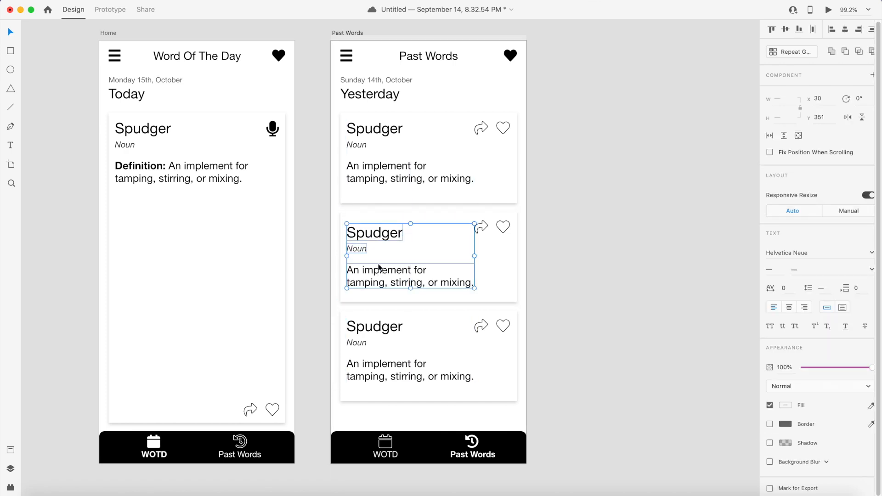
pyautogui.click(482, 229)
pyautogui.moveTo(499, 228); pyautogui.dragTo(499, 232)
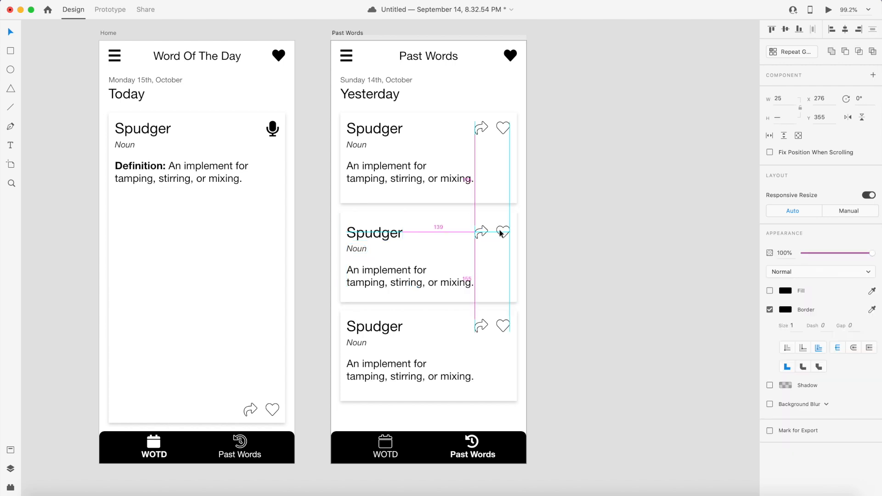
pyautogui.click(553, 246)
# - Move the third card's word, definition and icons down slightly as well
pyautogui.click(366, 331)
pyautogui.moveTo(345, 384); pyautogui.dragTo(502, 334)
pyautogui.click(535, 330)
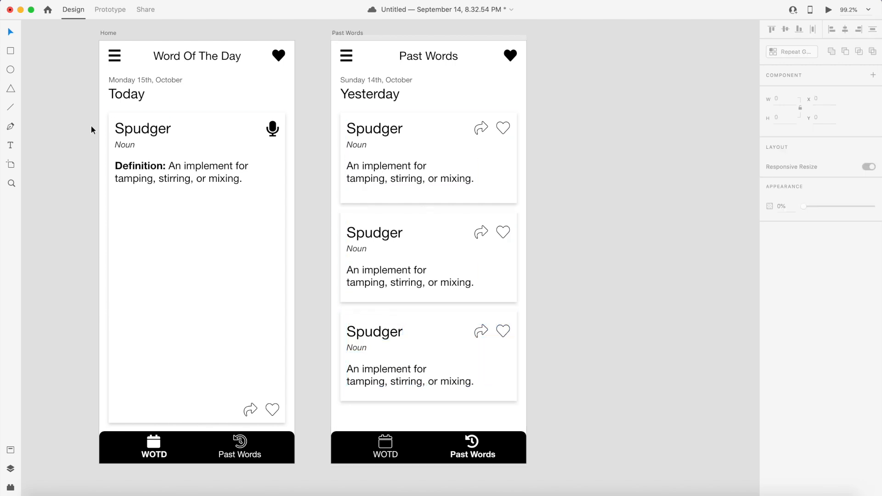
# - Add a text line reading 'Saturday 13th, October' at the top of the second card
pyautogui.click(10, 145)
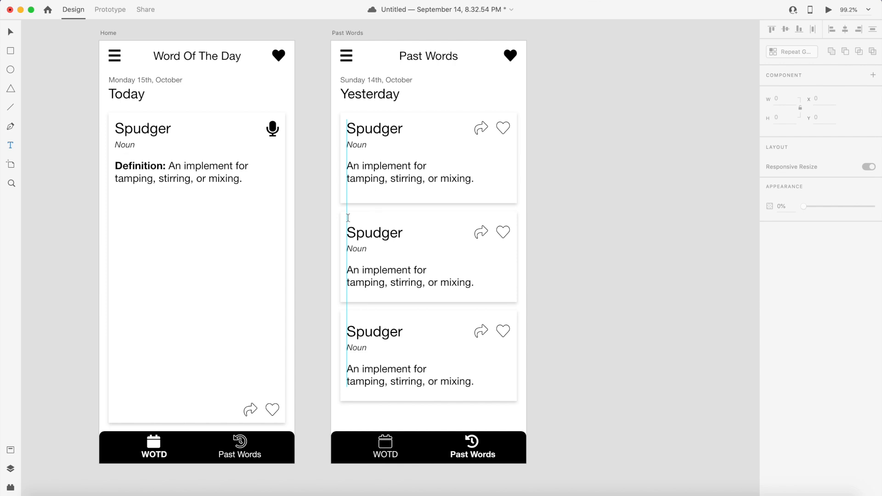
pyautogui.click(348, 218)
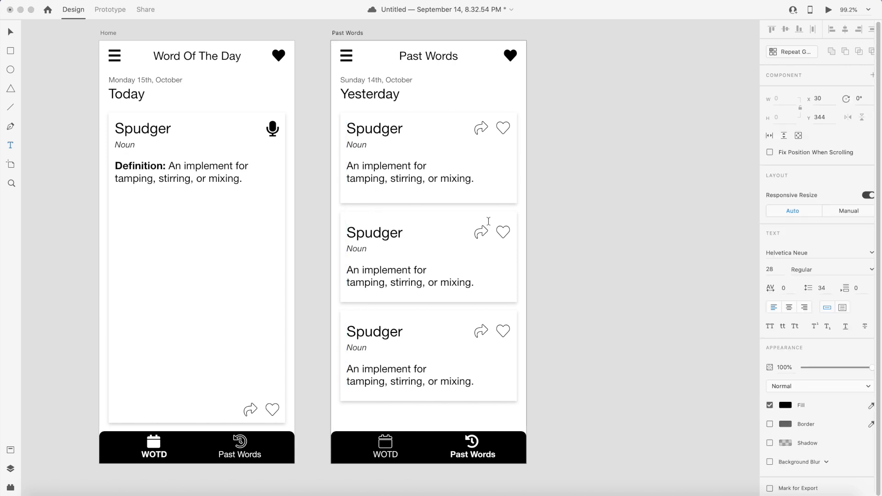
pyautogui.write('Sasturday ')
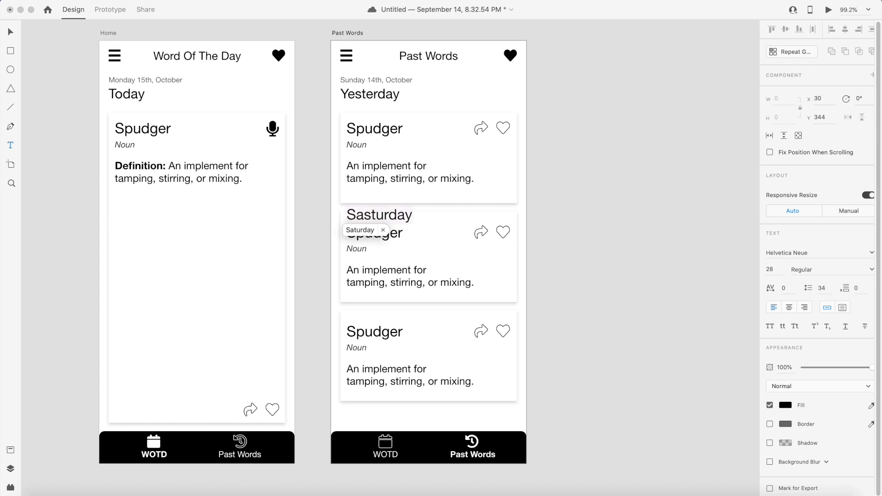
pyautogui.write('13th, October')
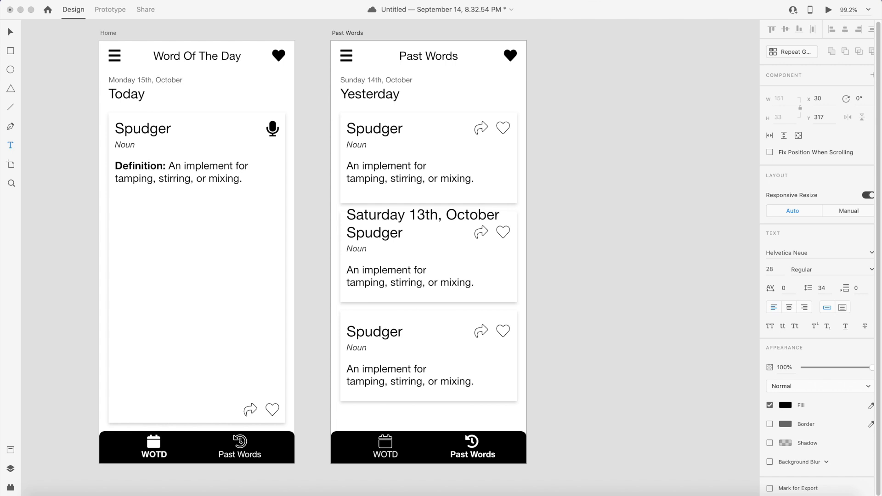
pyautogui.press('Escape')
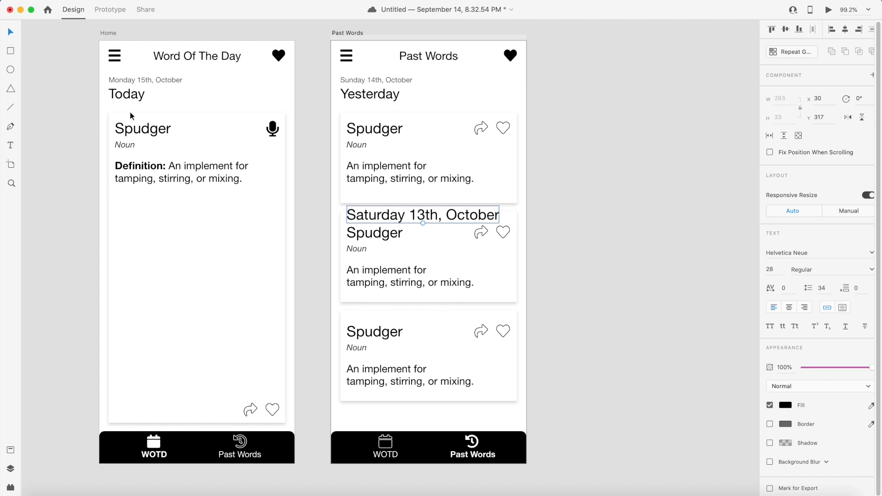
# - Style the date text as 14 pt Italic with a dark grey fill
pyautogui.click(774, 270)
pyautogui.write('16')
pyautogui.press('Return')
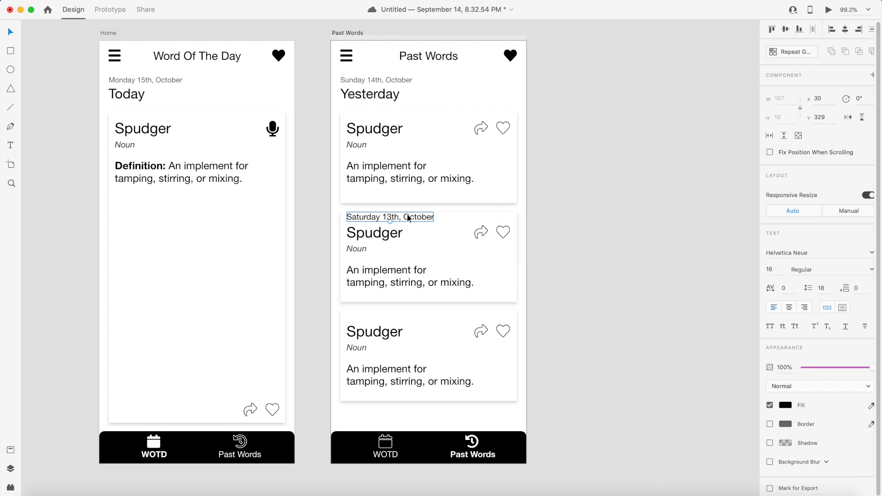
pyautogui.click(775, 271)
pyautogui.write('14')
pyautogui.press('Return')
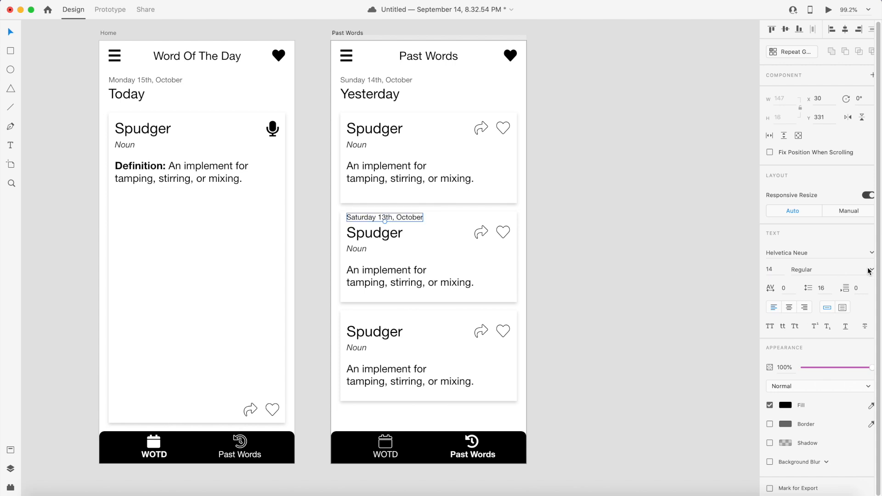
pyautogui.click(871, 270)
pyautogui.click(806, 292)
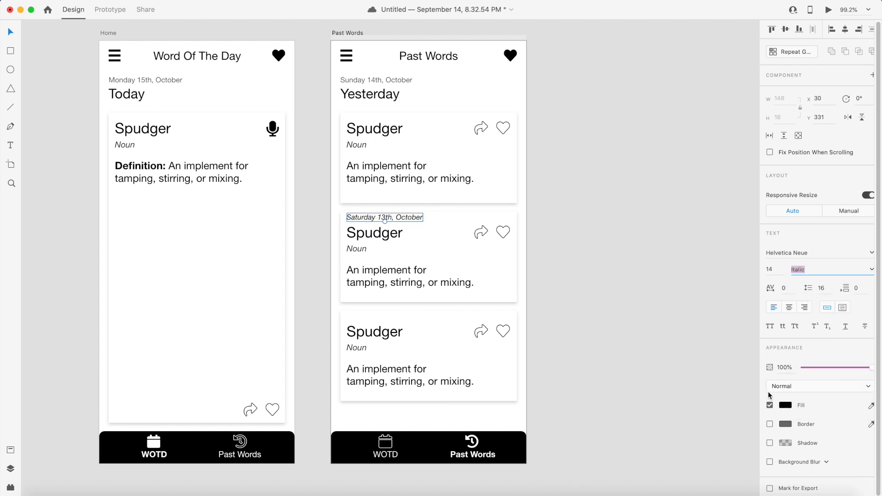
pyautogui.click(786, 405)
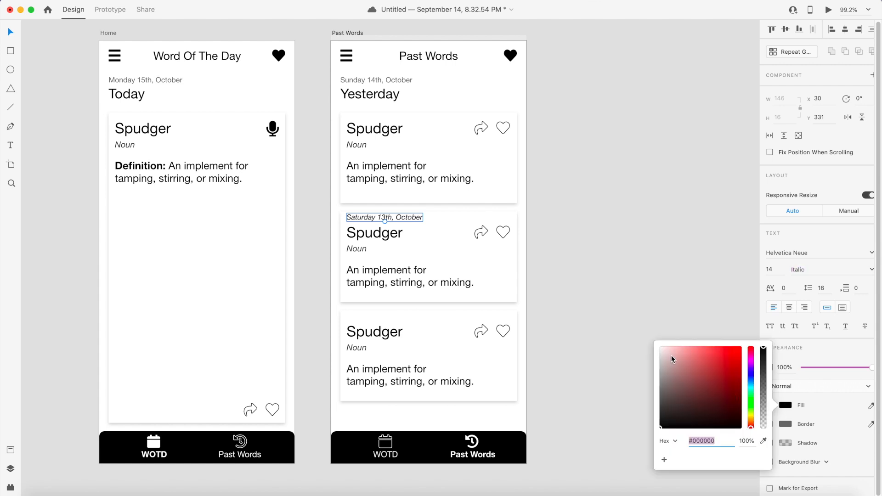
pyautogui.moveTo(671, 354); pyautogui.dragTo(639, 404)
pyautogui.click(621, 384)
# - Nudge the date text slightly down within the second card
pyautogui.doubleClick(416, 218)
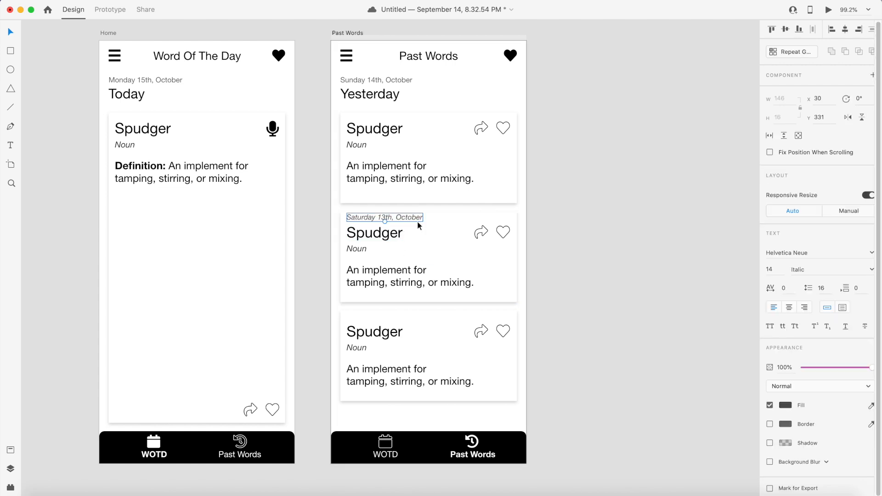
pyautogui.press('alt')
pyautogui.press('Down')
pyautogui.press('Down')
pyautogui.press('Down')
pyautogui.press('Down')
pyautogui.click(564, 222)
# - Copy the date line into the third card and change it to 'Friday 12, October'
pyautogui.doubleClick(384, 219)
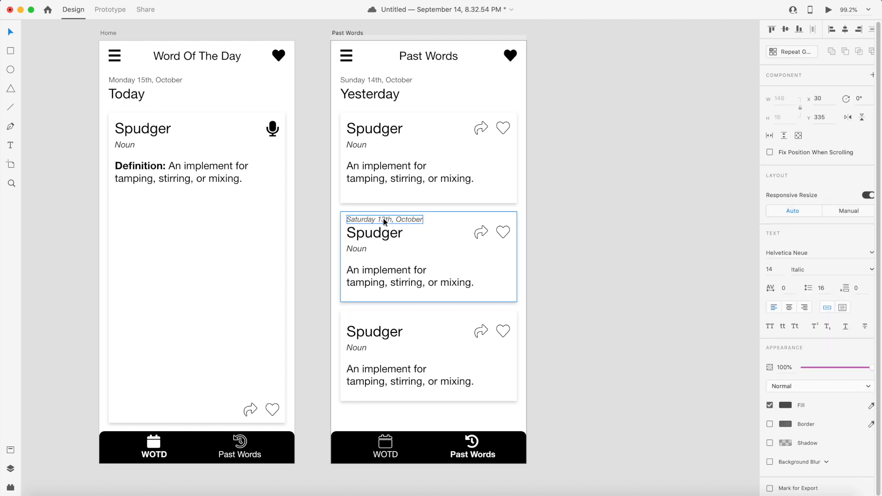
pyautogui.moveTo(383, 219); pyautogui.dragTo(384, 317)
pyautogui.press('Down')
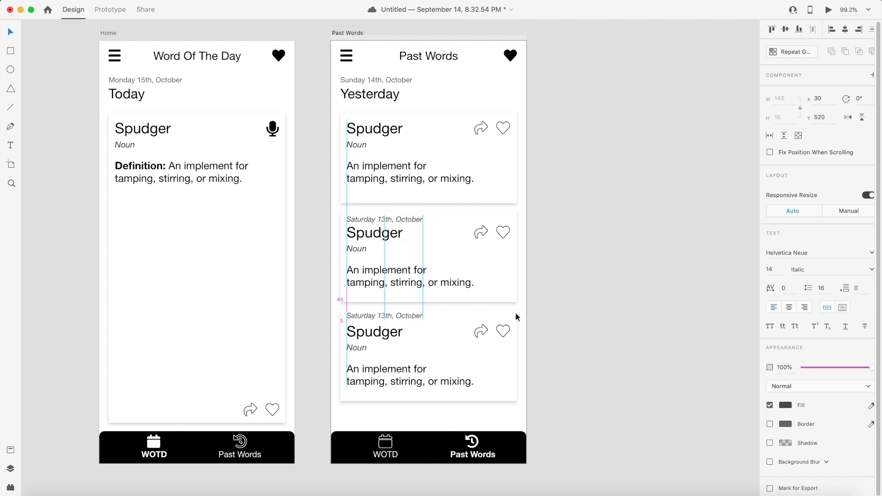
pyautogui.doubleClick(368, 315)
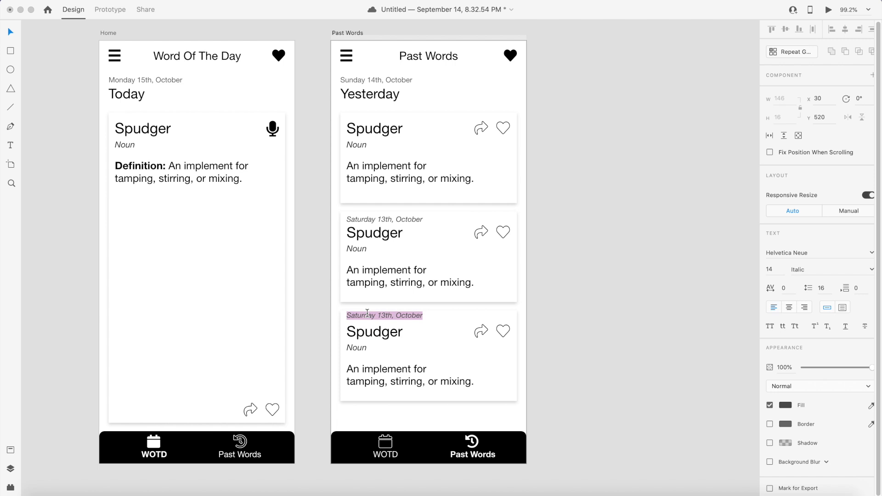
pyautogui.write('Fri')
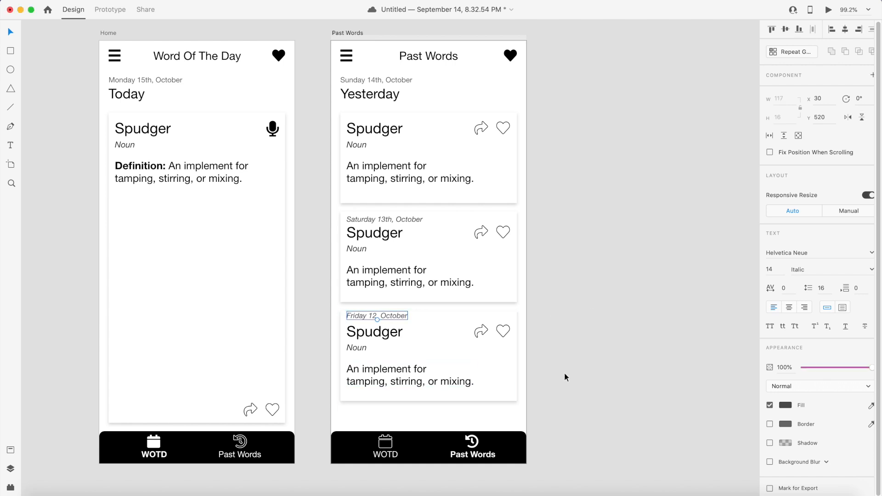
pyautogui.click(541, 421)
# - Duplicate the third card to add a fourth card below it
pyautogui.click(511, 385)
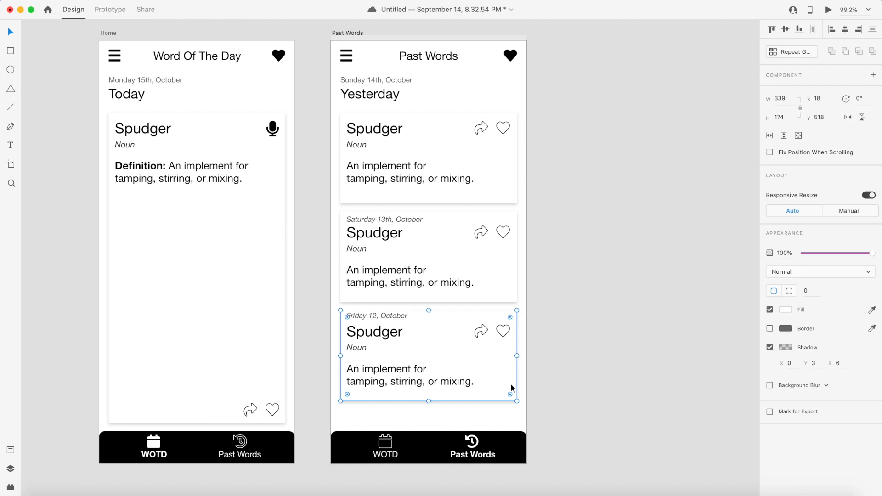
pyautogui.doubleClick(400, 318)
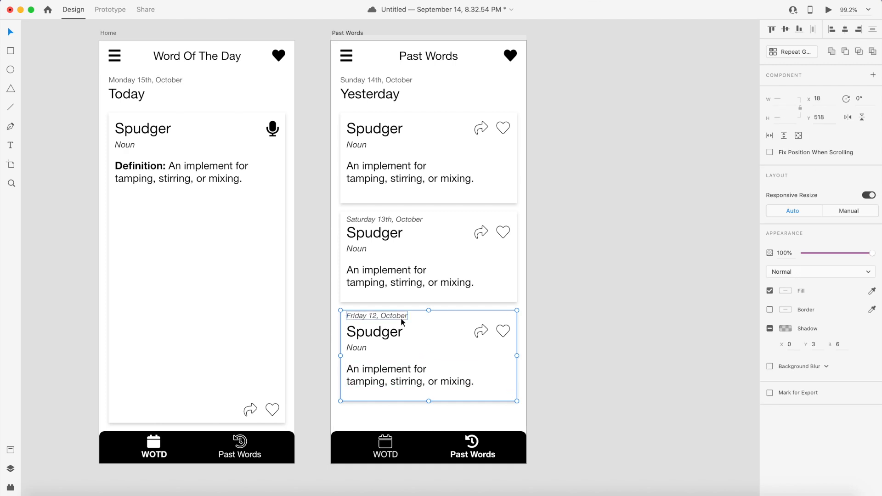
pyautogui.press('Delete')
pyautogui.press('super+z')
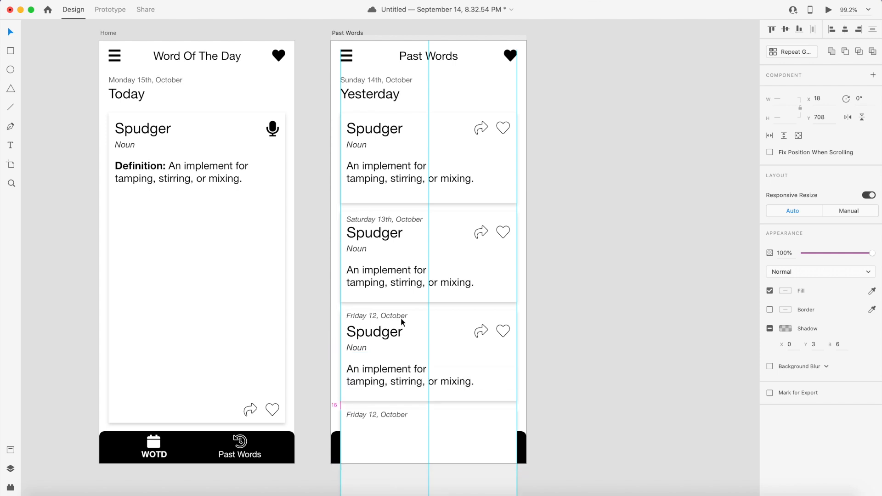
# - Shorten the fourth card's rectangle to about 53 high and send it to the back
pyautogui.scroll(-1, 609, 367)
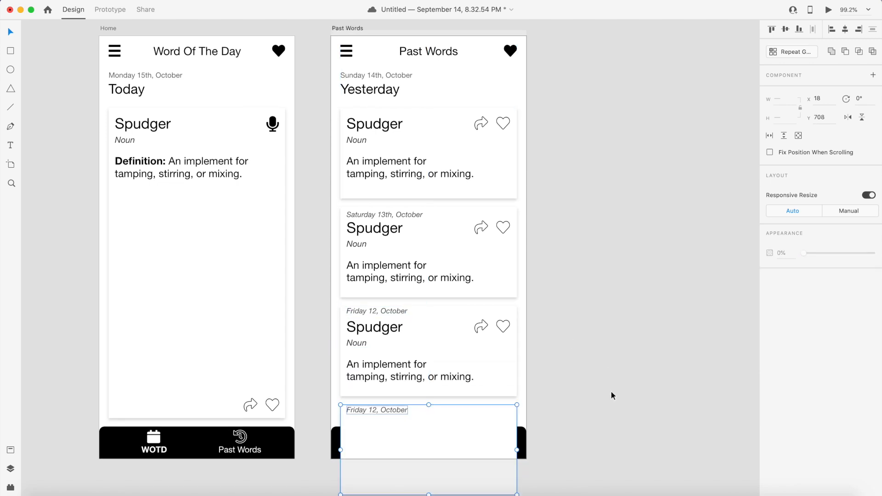
pyautogui.click(479, 417)
pyautogui.moveTo(429, 490); pyautogui.dragTo(428, 429)
pyautogui.rightClick(448, 409)
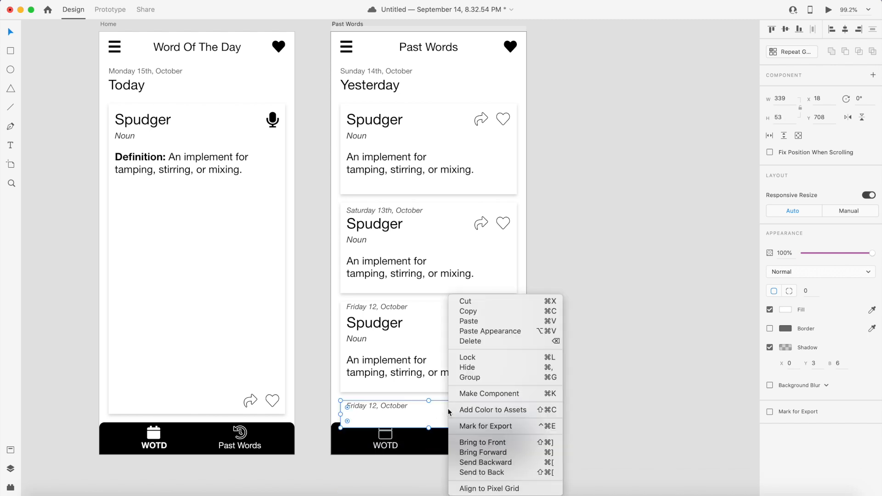
pyautogui.click(502, 473)
pyautogui.click(576, 414)
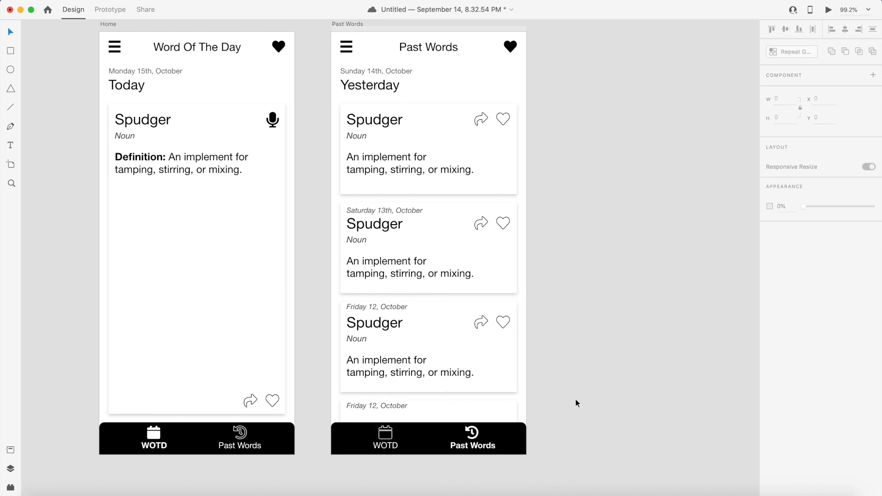
# - Nudge the fourth card's date text down within the card
pyautogui.click(395, 407)
pyautogui.press('Down')
pyautogui.press('Down')
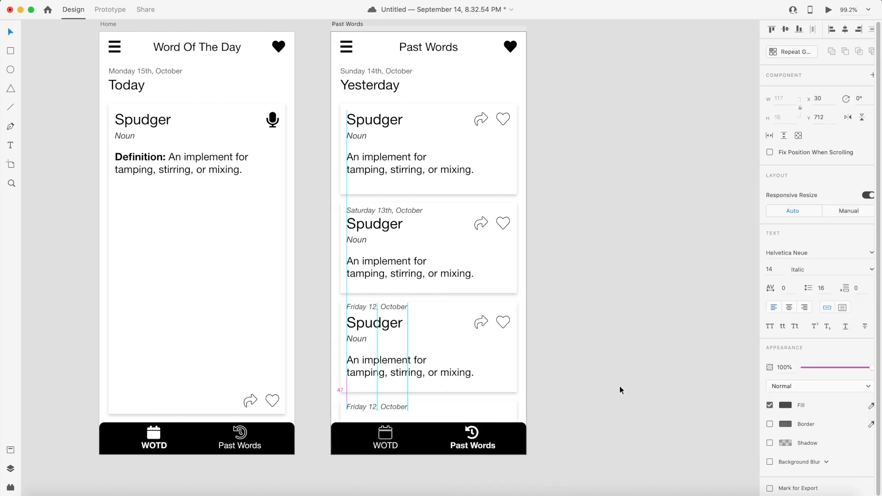
pyautogui.press('Down')
pyautogui.click(621, 386)
# - Copy the 'Spudger' word title from the third card into the fourth card
pyautogui.doubleClick(384, 324)
pyautogui.moveTo(382, 327); pyautogui.dragTo(459, 414)
pyautogui.click(623, 409)
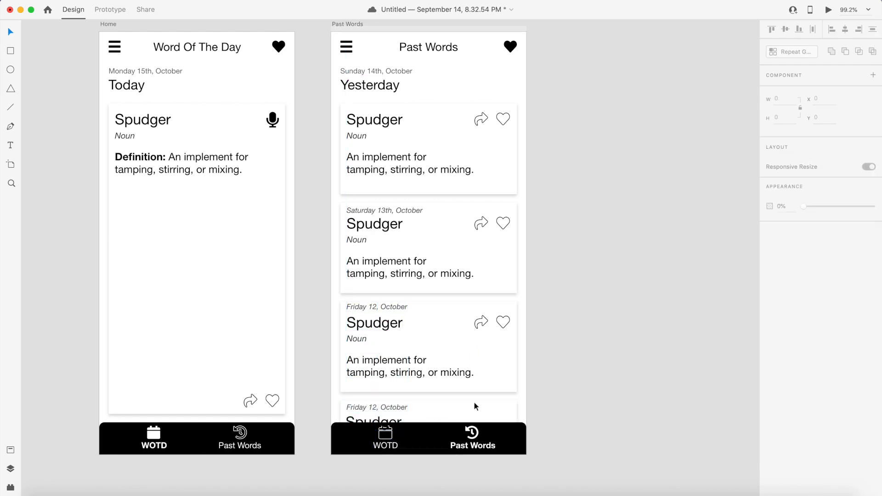
# - Make the second card's heart icon a solid red fill with no border
pyautogui.scroll(1, 580, 309)
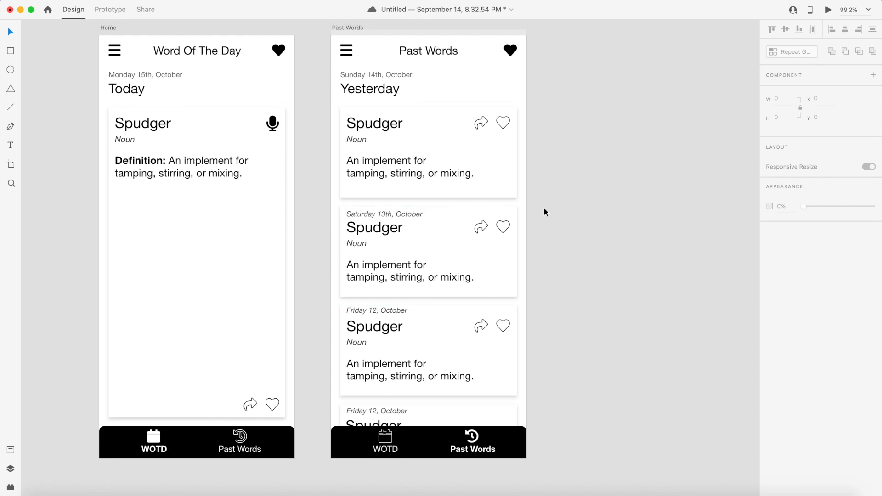
pyautogui.click(503, 231)
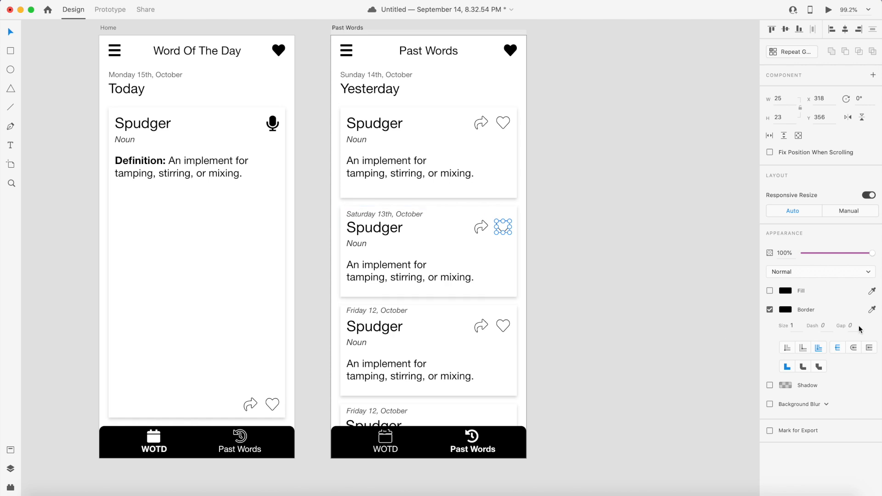
pyautogui.click(770, 310)
pyautogui.click(770, 291)
pyautogui.click(785, 291)
pyautogui.moveTo(718, 283); pyautogui.dragTo(701, 240)
pyautogui.click(645, 199)
pyautogui.click(616, 248)
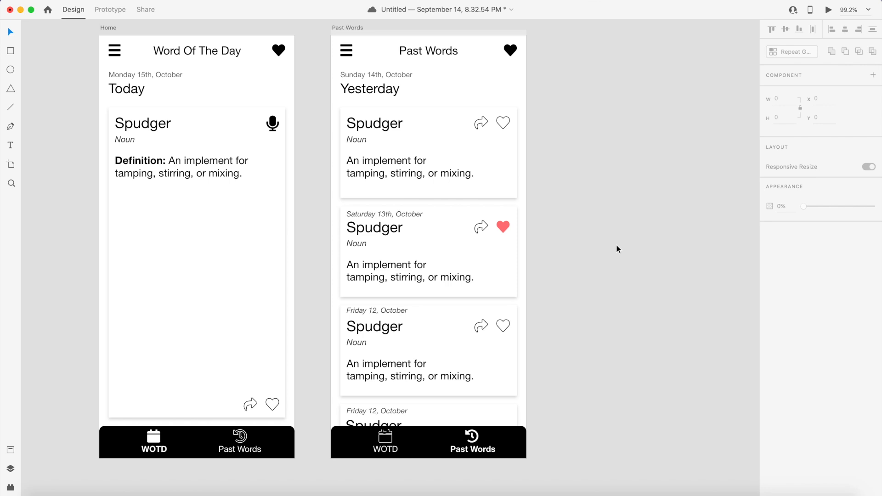
# - Add a new iPhone X, XS, 11 Pro artboard and rename it 'Favorites'
pyautogui.scroll(1, 616, 244)
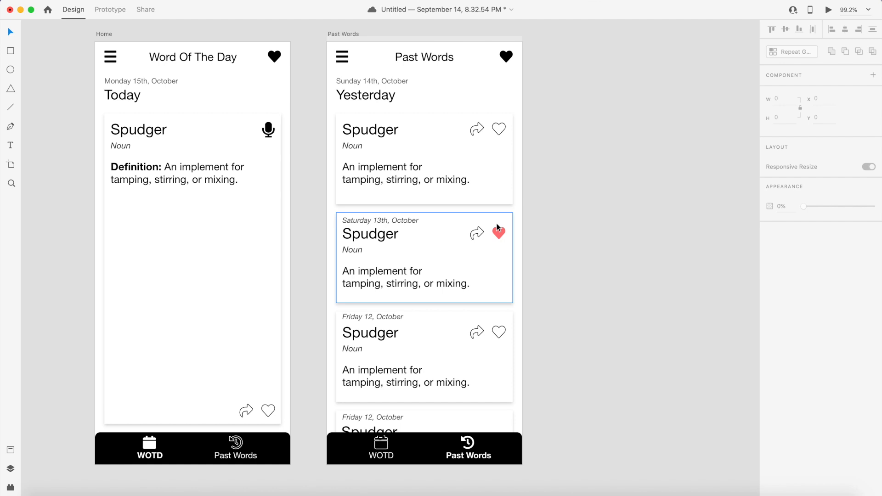
pyautogui.scroll(1, 498, 225)
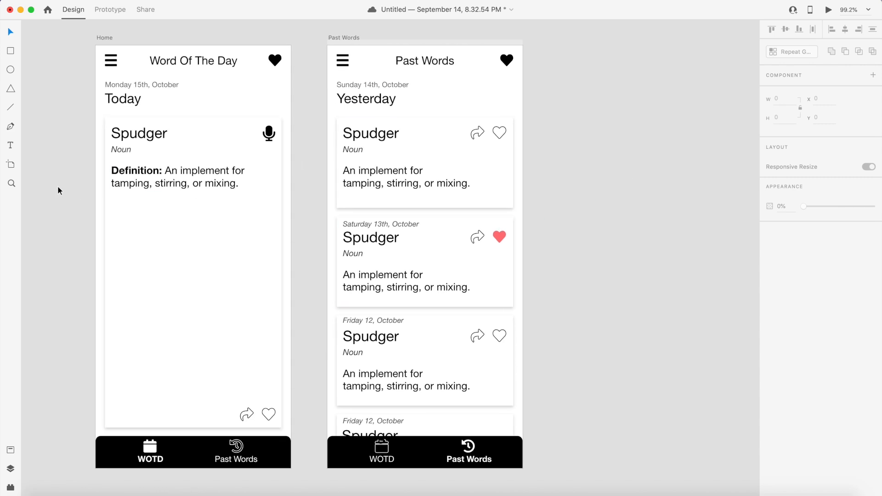
pyautogui.click(10, 165)
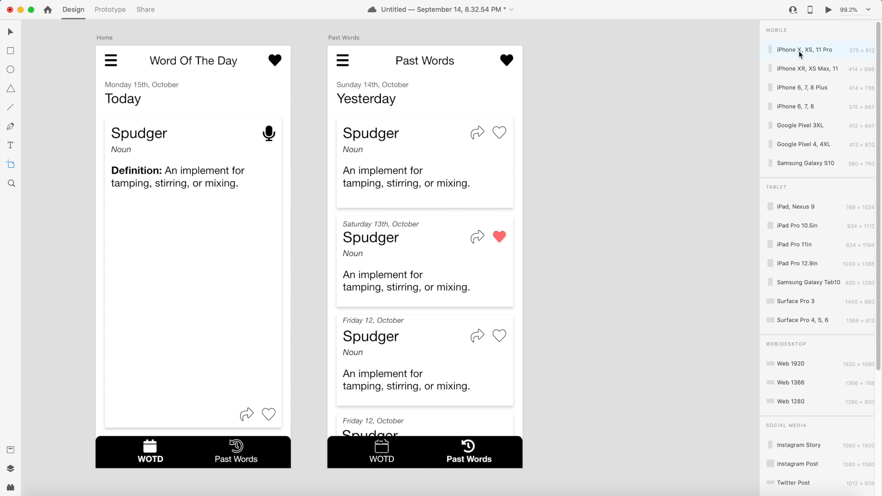
pyautogui.click(820, 49)
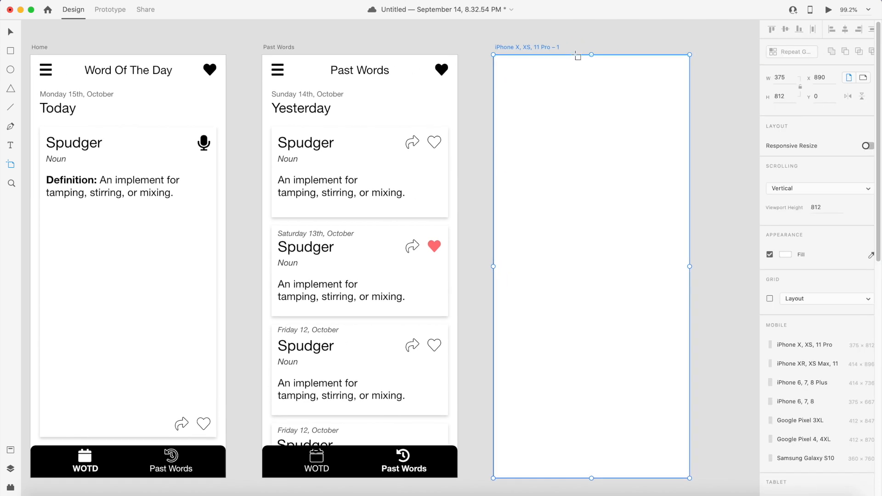
pyautogui.doubleClick(461, 48)
pyautogui.write('Favorites')
pyautogui.click(601, 154)
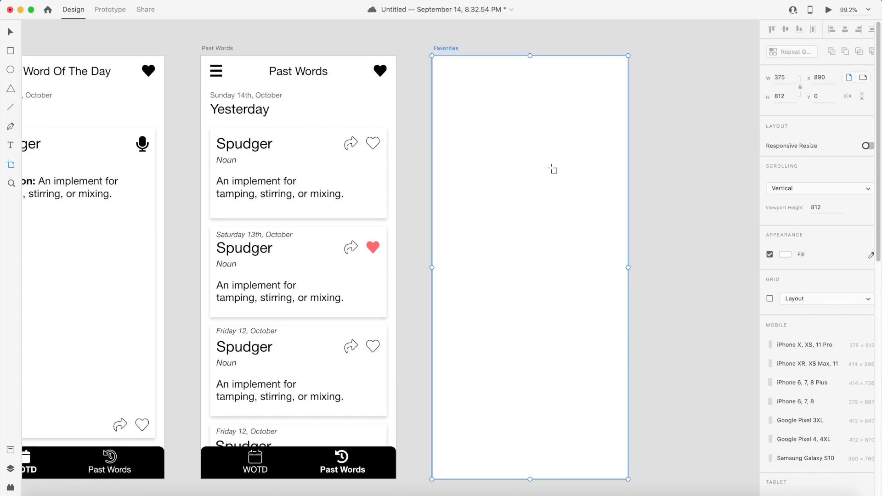
# - Copy the 'Past Words' header title into the Favorites artboard and change its text to 'Favorites'
pyautogui.hscroll(-4, 553, 169)
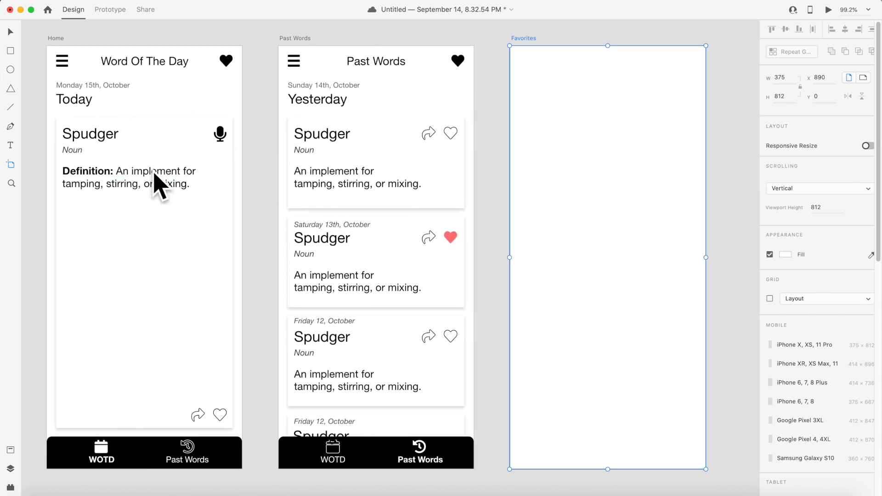
pyautogui.click(11, 33)
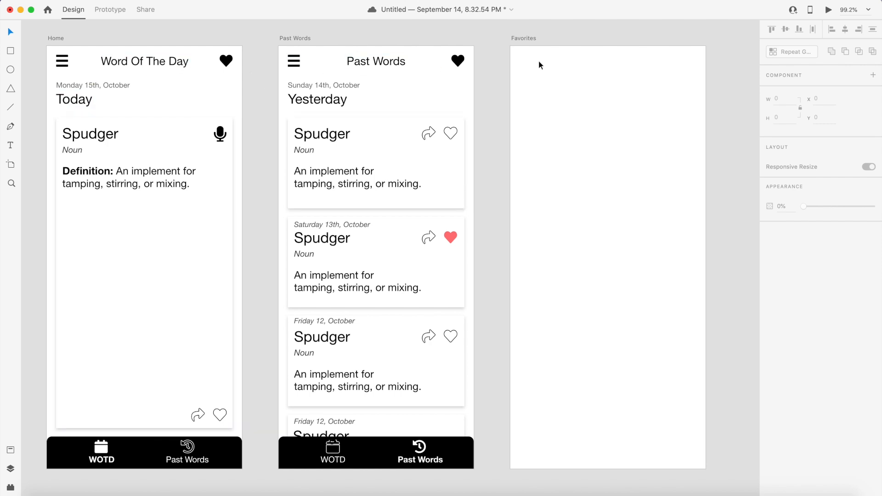
pyautogui.click(353, 64)
pyautogui.moveTo(353, 67); pyautogui.dragTo(597, 62)
pyautogui.doubleClick(596, 62)
pyautogui.write('Favor')
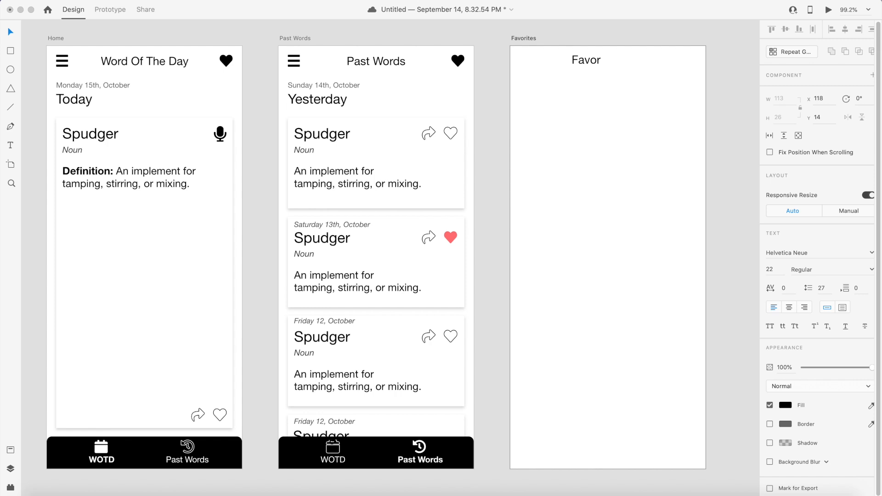
pyautogui.write('ites')
# - Nudge the 'Favorites' title into the centre of the header
pyautogui.click(11, 31)
pyautogui.press('Right')
pyautogui.press('Right')
pyautogui.press('Right')
pyautogui.press('Right')
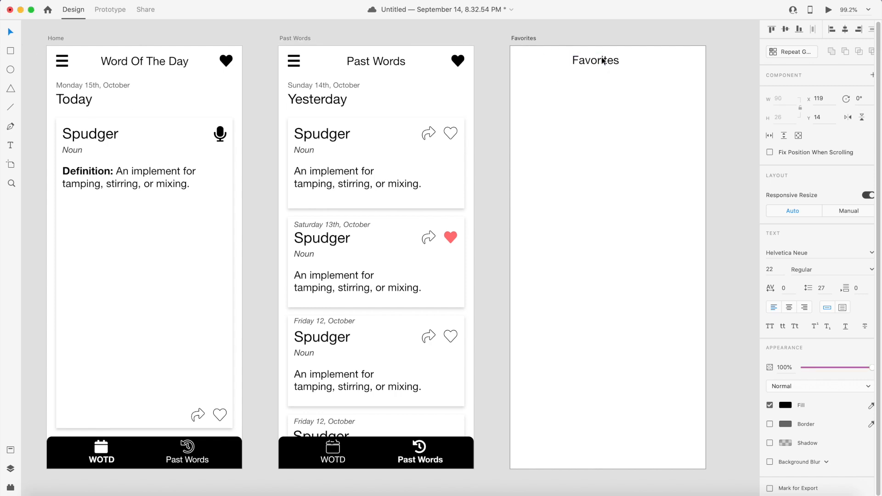
pyautogui.hotkey('shift', 'Right')
pyautogui.hotkey('shift', 'Right')
pyautogui.press('Right')
pyautogui.press('Right')
pyautogui.press('Left')
pyautogui.click(732, 94)
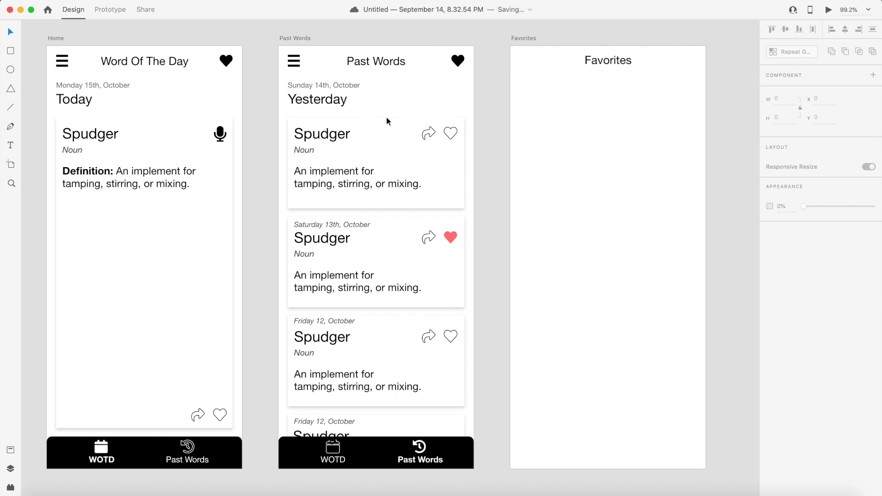
# - Switch to the browser and search the Font Awesome cheatsheet for 'arrow' icons
pyautogui.press('super+Tab')
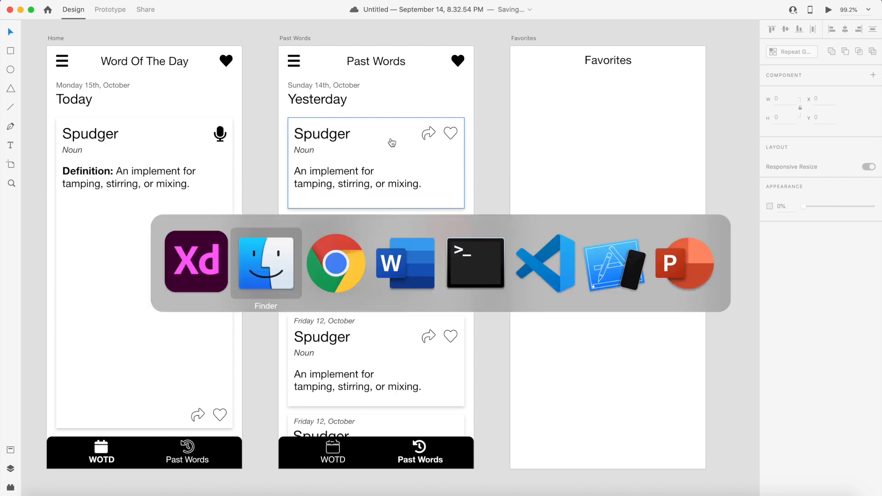
pyautogui.press('super+Tab')
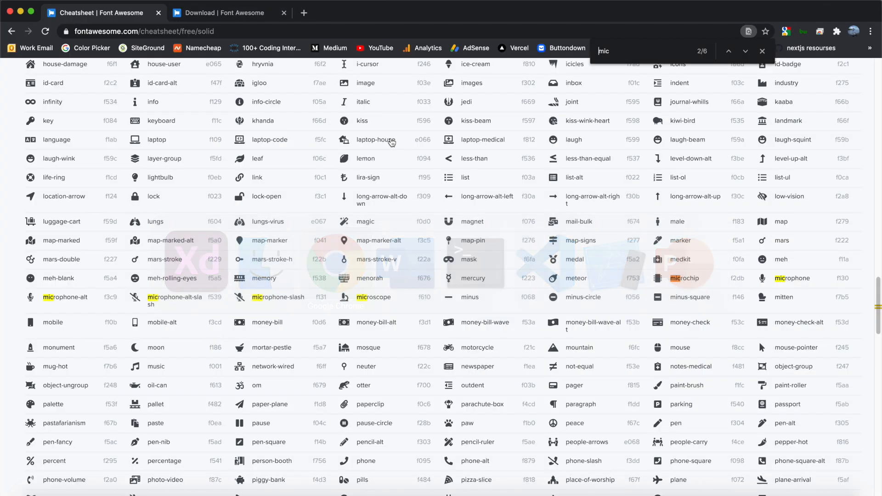
pyautogui.write('arrow')
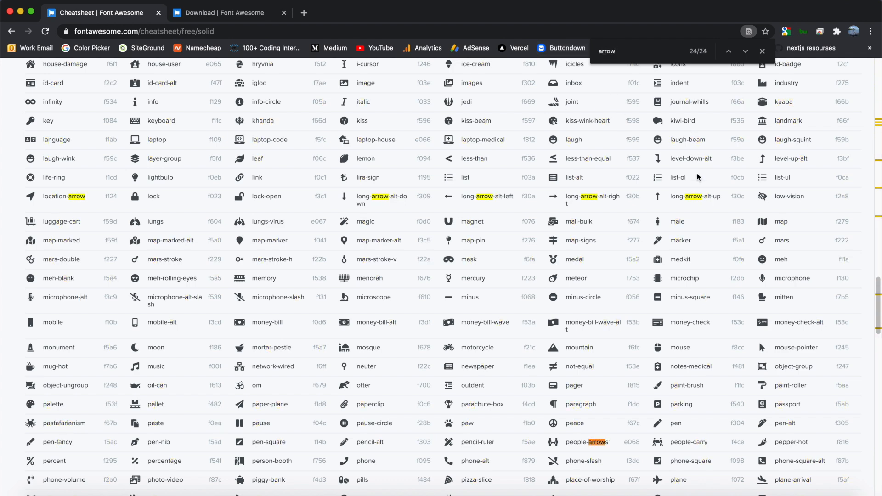
pyautogui.scroll(20, 468, 211)
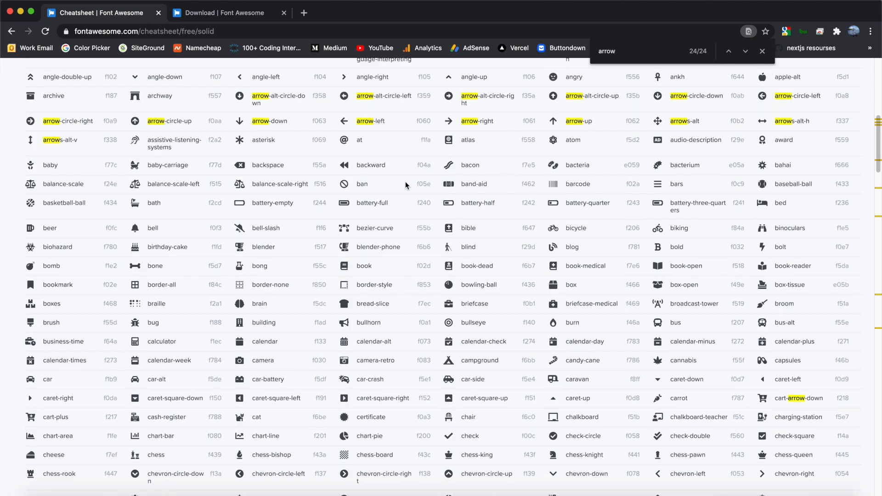
# - Switch to Finder and copy the arrow-left.svg file from the Font Awesome solid icons folder
pyautogui.press('super+Tab')
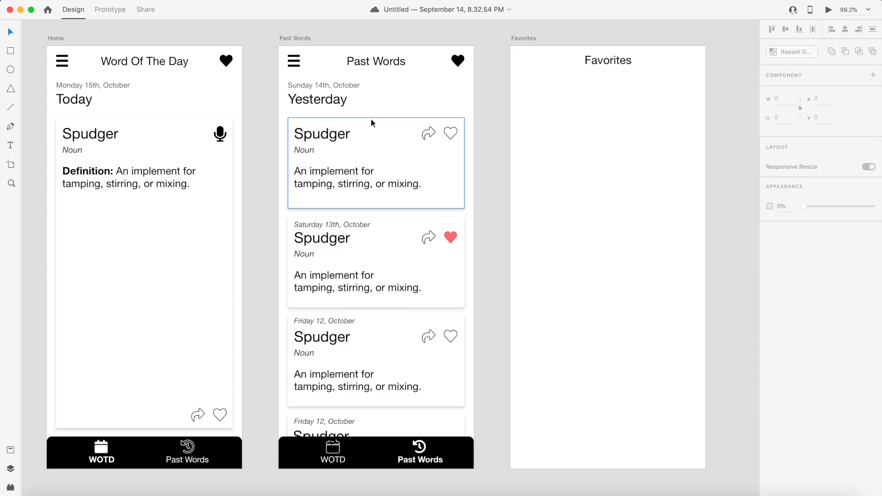
pyautogui.press('super+Tab')
pyautogui.press('super+Tab')
pyautogui.scroll(20, 512, 245)
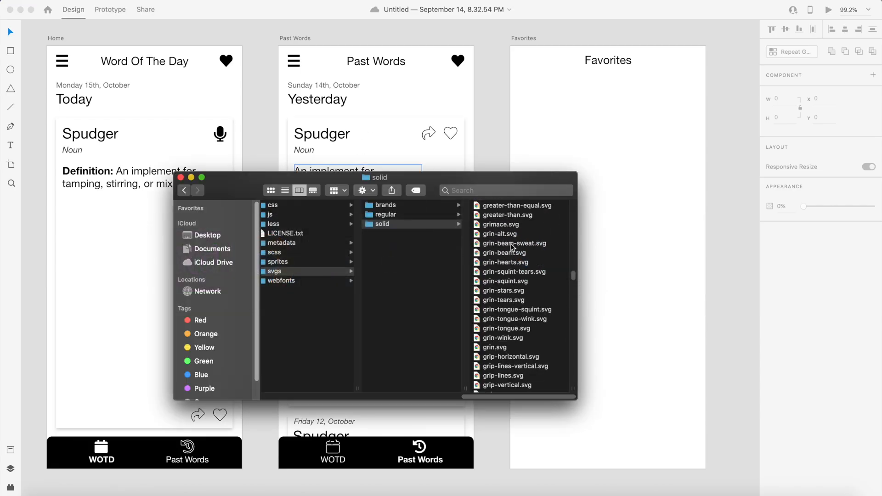
pyautogui.click(548, 248)
pyautogui.rightClick(508, 244)
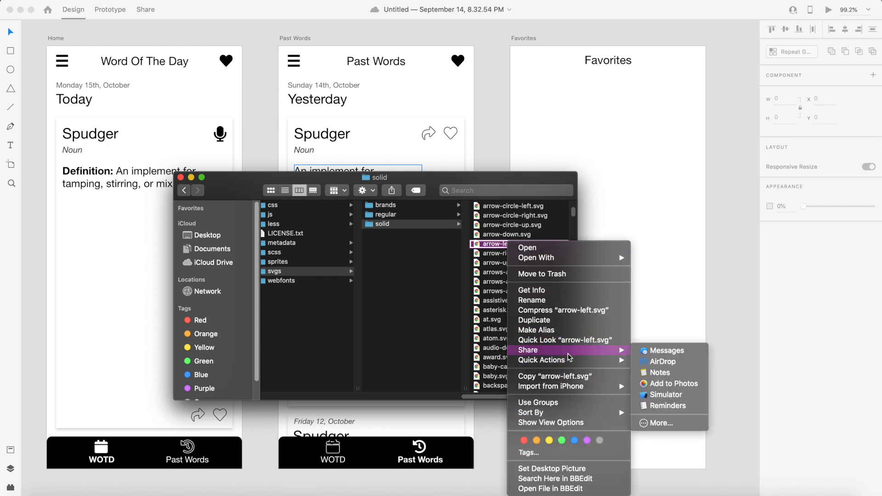
pyautogui.click(555, 375)
pyautogui.press('super+Tab')
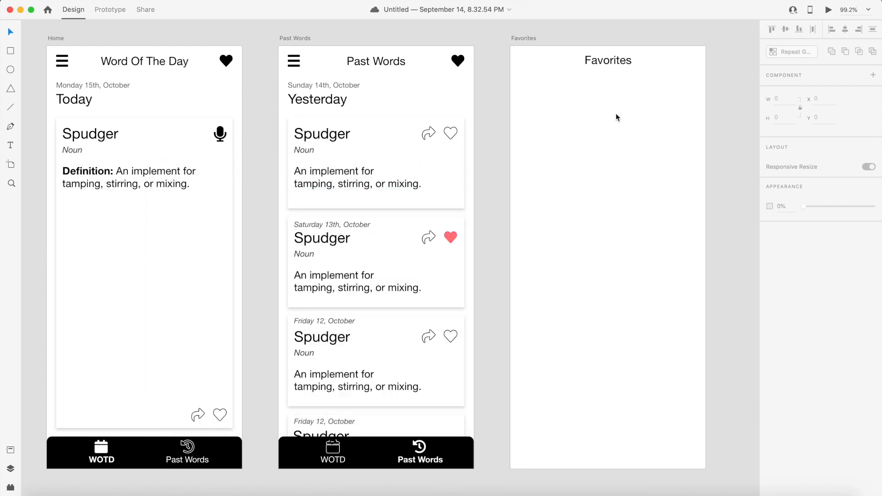
# - Paste the left arrow into the Favorites artboard and resize it to 25 by 25
pyautogui.rightClick(567, 112)
pyautogui.click(594, 116)
pyautogui.hscroll(6, 595, 117)
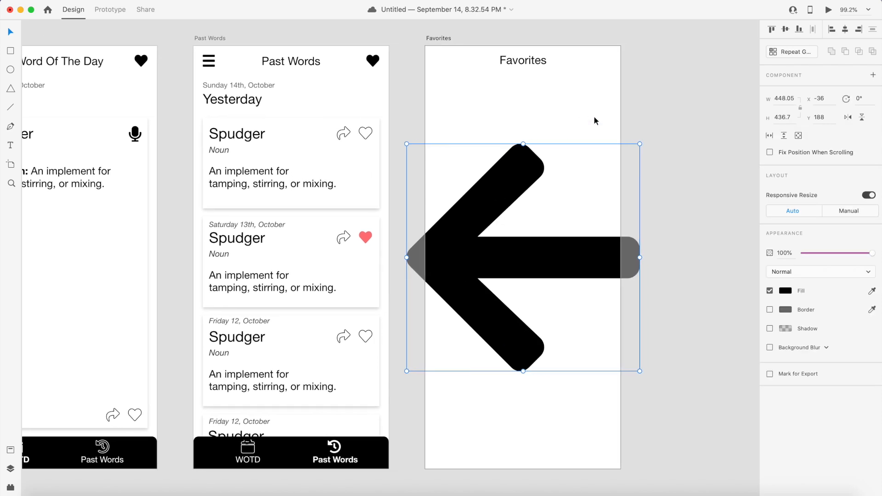
pyautogui.click(785, 100)
pyautogui.write('35')
pyautogui.press('Return')
pyautogui.doubleClick(784, 102)
pyautogui.write('25')
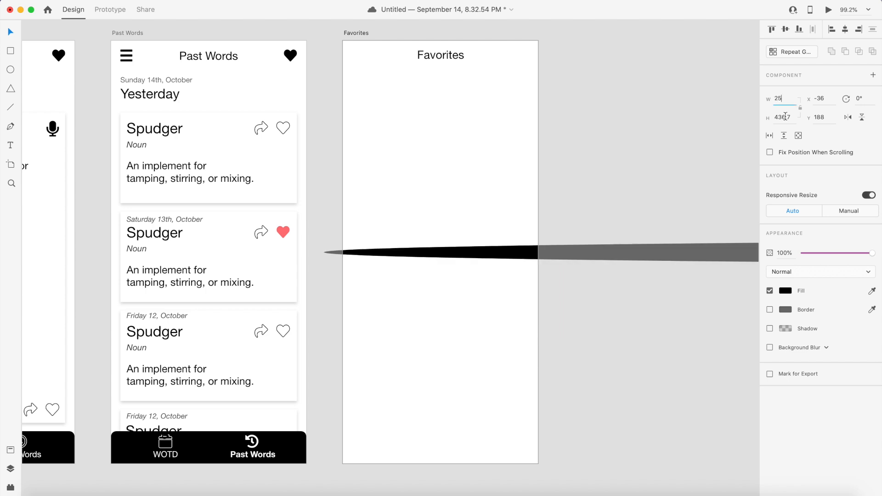
pyautogui.doubleClick(786, 117)
pyautogui.write('25')
# - Position the left arrow at the top-left of the Favorites header, in line with the title
pyautogui.click(652, 153)
pyautogui.moveTo(336, 150); pyautogui.dragTo(366, 58)
pyautogui.press('Down')
pyautogui.press('Down')
pyautogui.press('Down')
pyautogui.press('Down')
pyautogui.press('Down')
pyautogui.press('Down')
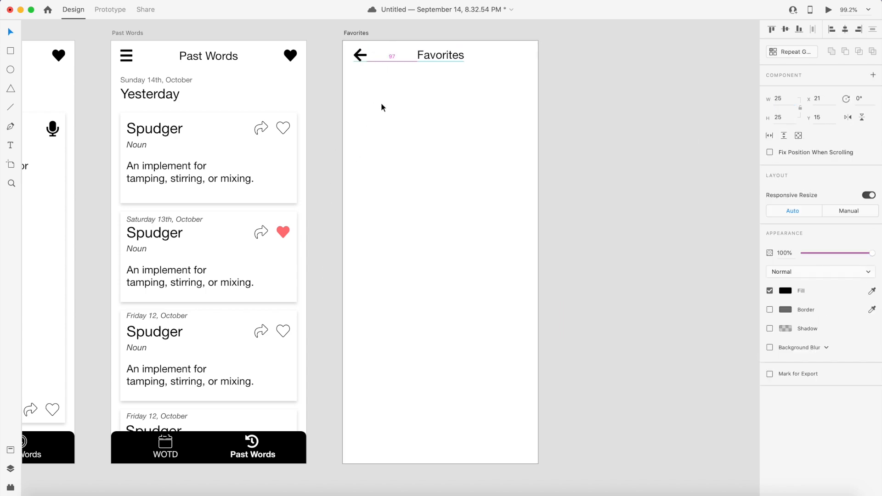
pyautogui.press('Up')
pyautogui.press('Left')
pyautogui.press('Left')
pyautogui.press('Left')
pyautogui.press('Up')
pyautogui.press('Up')
pyautogui.press('Up')
pyautogui.press('Down')
pyautogui.press('Escape')
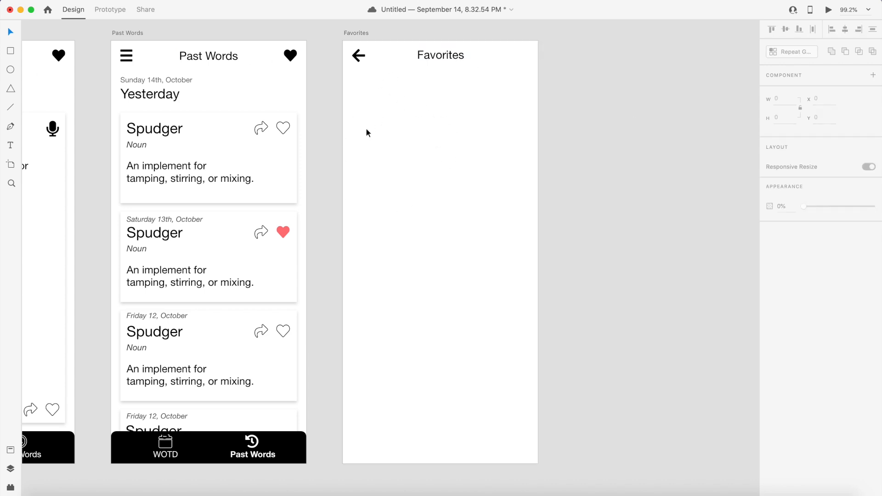
# - Move the first Past Words card's 'Spudger' title into the Favorites artboard and duplicate it below
pyautogui.keyDown('super'); pyautogui.click(167, 136); pyautogui.keyUp('super')
pyautogui.moveTo(168, 135); pyautogui.dragTo(395, 90)
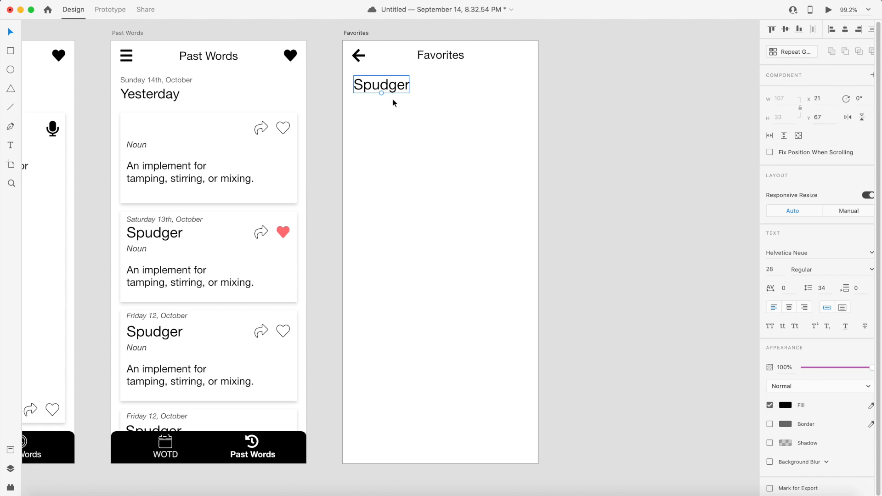
pyautogui.press('Down')
pyautogui.press('Down')
pyautogui.press('Down')
pyautogui.press('Down')
pyautogui.press('Down')
pyautogui.press('Down')
pyautogui.press('Down')
pyautogui.press('Down')
pyautogui.hotkey('shift', 'Down')
pyautogui.hotkey('shift', 'Down')
pyautogui.hotkey('shift', 'Down')
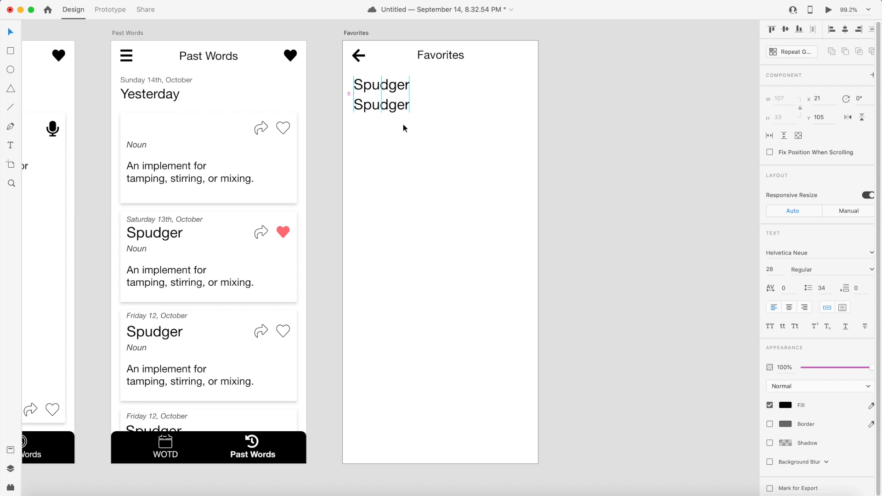
# - Set the font size of both 'Spudger' titles in Favorites to 22
pyautogui.click(380, 125)
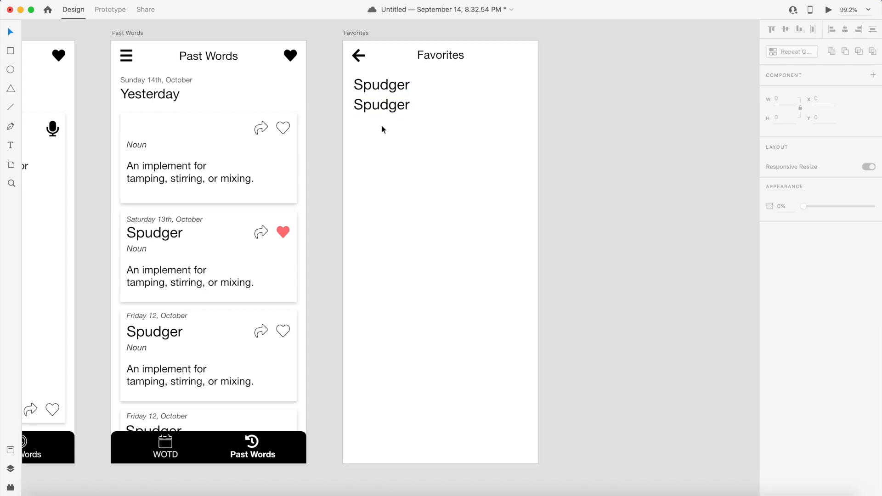
pyautogui.click(381, 91)
pyautogui.click(775, 270)
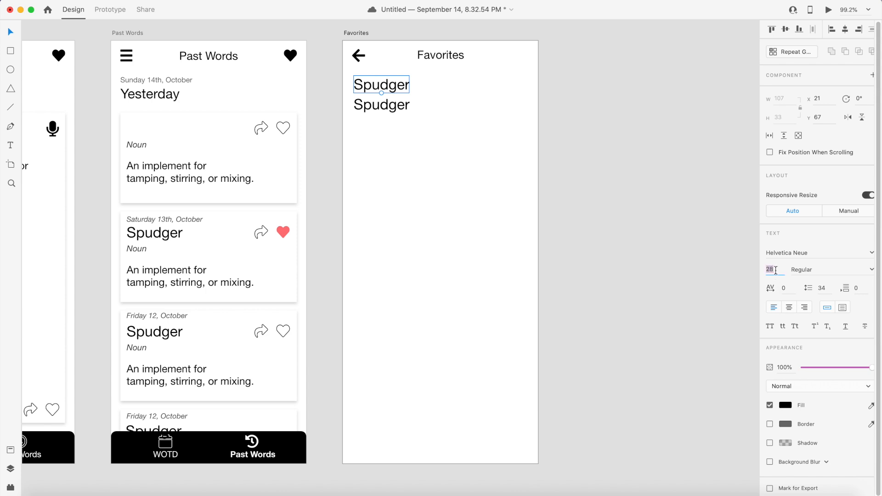
pyautogui.write('22')
pyautogui.press('Return')
pyautogui.click(402, 111)
pyautogui.click(776, 270)
pyautogui.write('22')
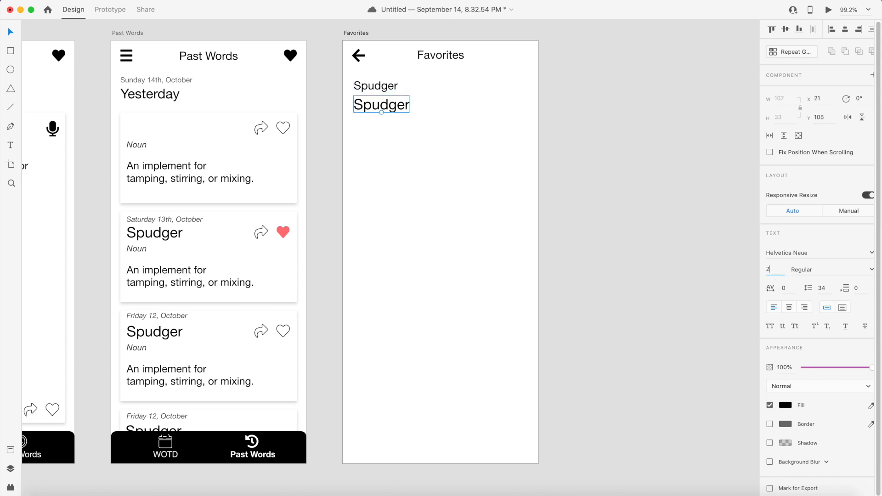
pyautogui.press('Return')
pyautogui.click(478, 164)
pyautogui.hscroll(-2, 543, 157)
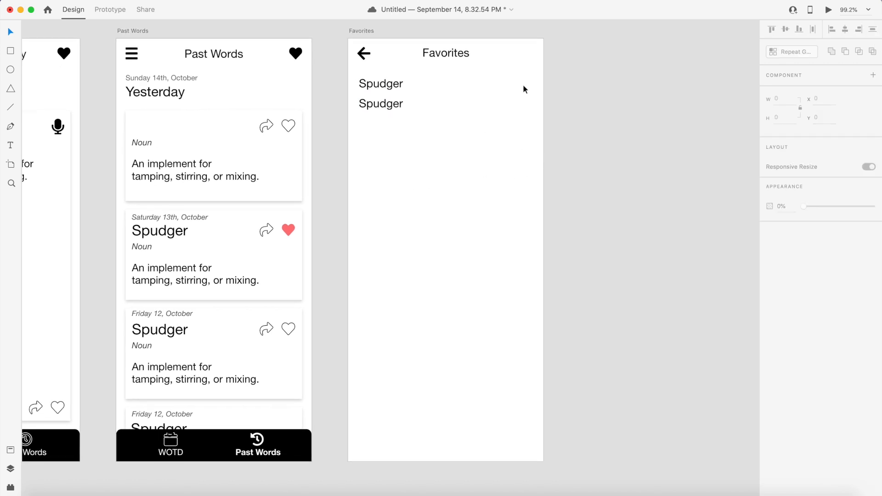
pyautogui.hscroll(-5, 616, 175)
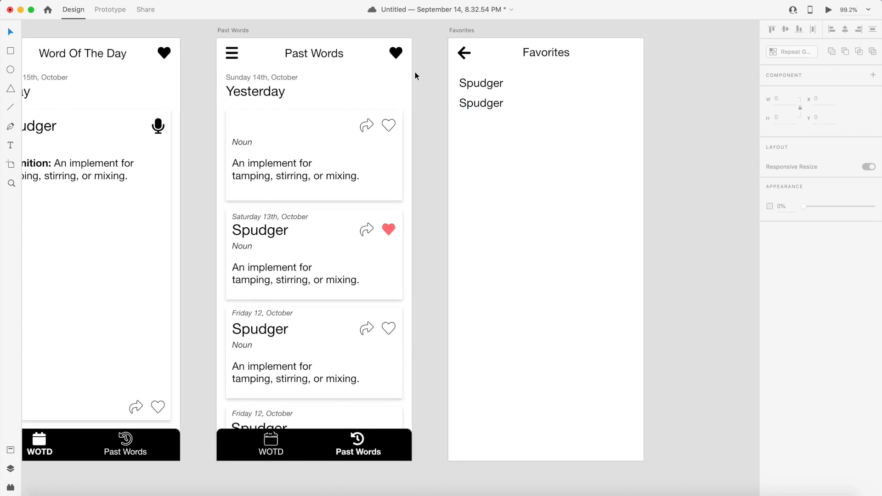
pyautogui.click(395, 52)
pyautogui.click(560, 106)
pyautogui.hscroll(-5, 329, 179)
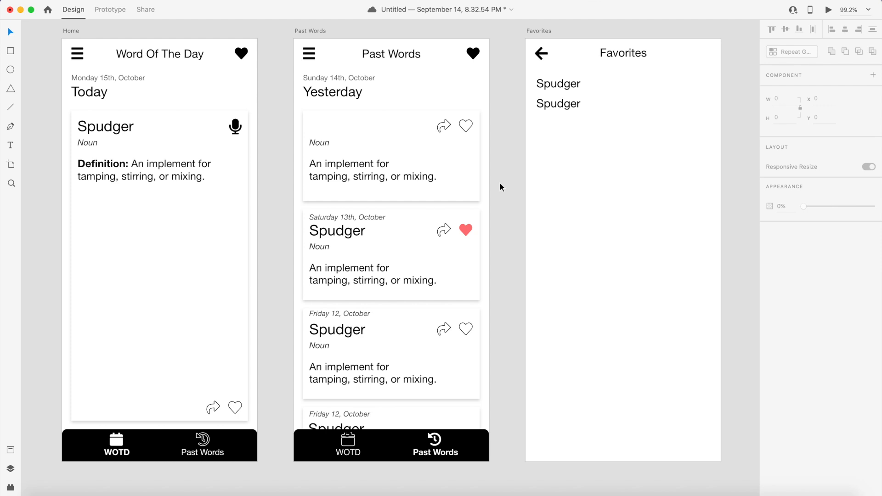
# - Save the file and, in prototype mode, wire the Home artboard's Past Words tab icon and label to the Past Words artboard
pyautogui.press('super+s')
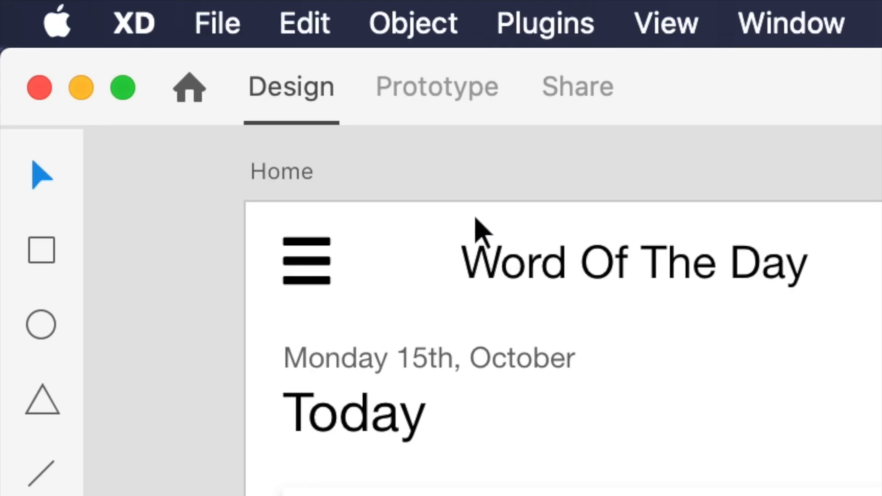
pyautogui.click(110, 13)
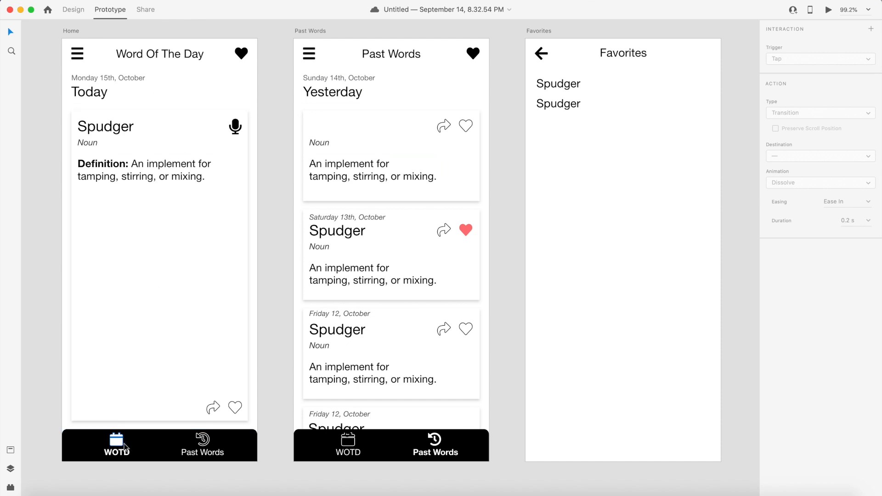
pyautogui.click(202, 441)
pyautogui.moveTo(210, 440); pyautogui.dragTo(290, 249)
pyautogui.click(203, 453)
pyautogui.moveTo(223, 453); pyautogui.dragTo(296, 329)
# - Wire the Past Words artboard's WOTD tab icon and label back to the Home artboard
pyautogui.click(348, 444)
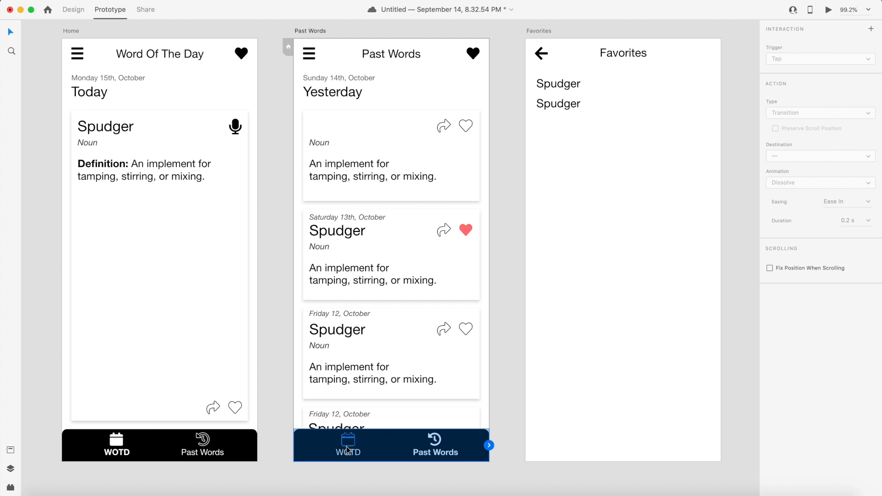
pyautogui.moveTo(354, 439); pyautogui.dragTo(260, 250)
pyautogui.click(347, 453)
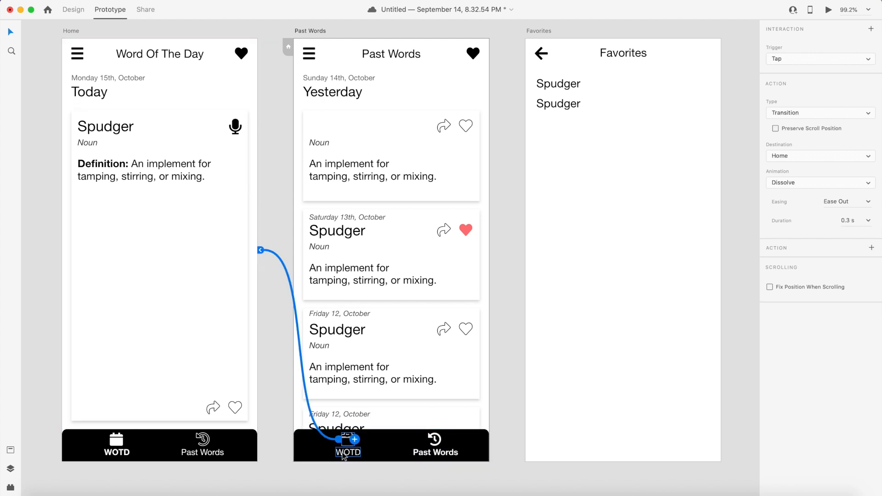
pyautogui.moveTo(362, 452); pyautogui.dragTo(101, 221)
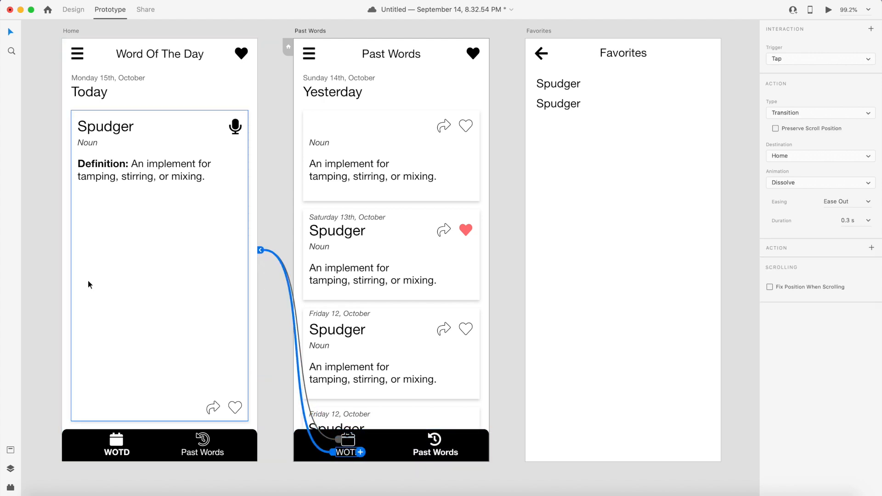
# - Wire the heart icons on the Home and Past Words headers to the Favorites artboard
pyautogui.click(246, 54)
pyautogui.moveTo(249, 54); pyautogui.dragTo(535, 54)
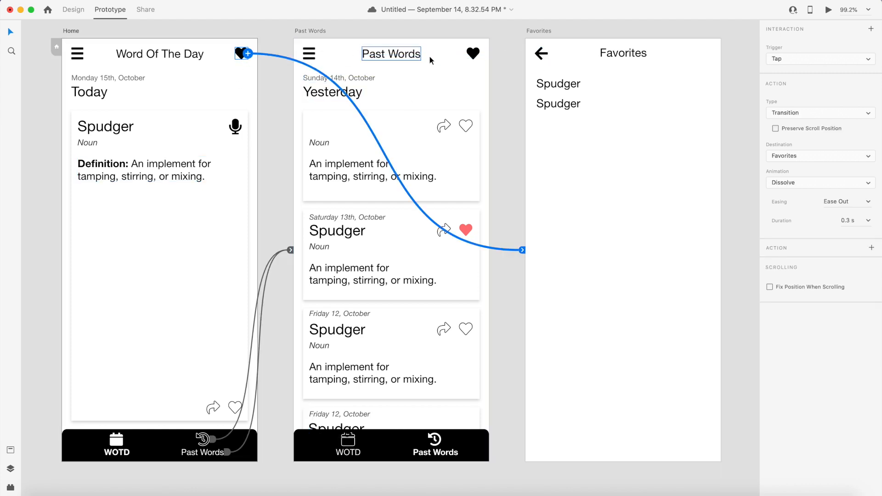
pyautogui.click(473, 54)
pyautogui.moveTo(479, 54); pyautogui.dragTo(540, 96)
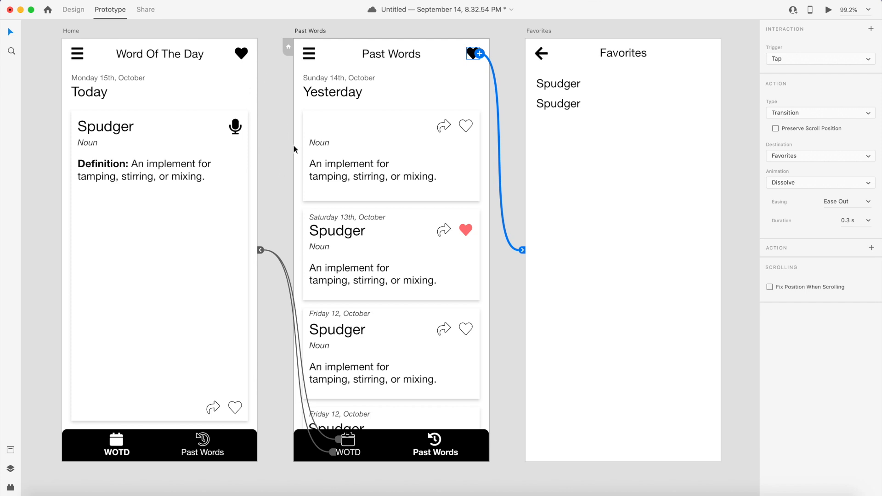
pyautogui.click(262, 45)
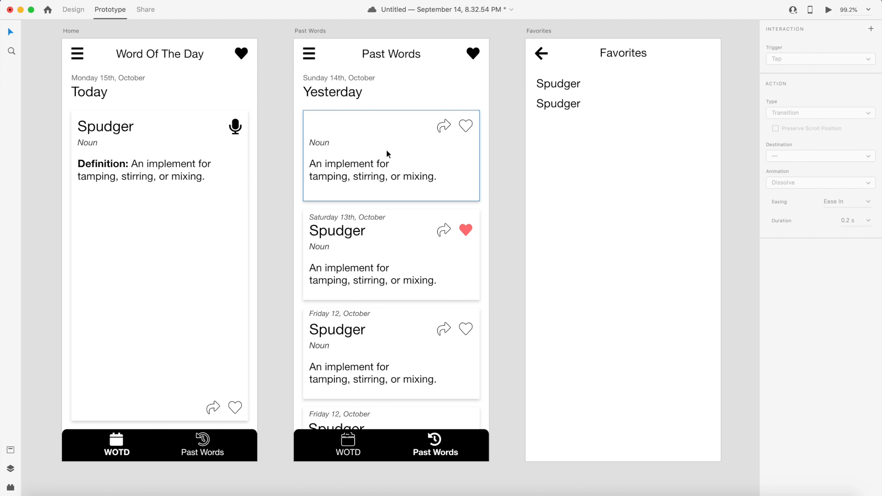
# - Wire the Favorites back arrow to the Past Words artboard
pyautogui.click(538, 56)
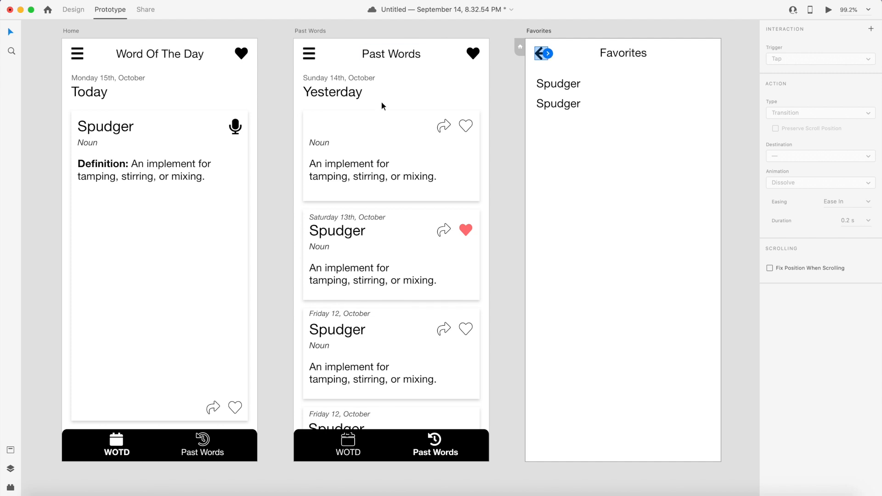
pyautogui.moveTo(548, 54); pyautogui.dragTo(483, 83)
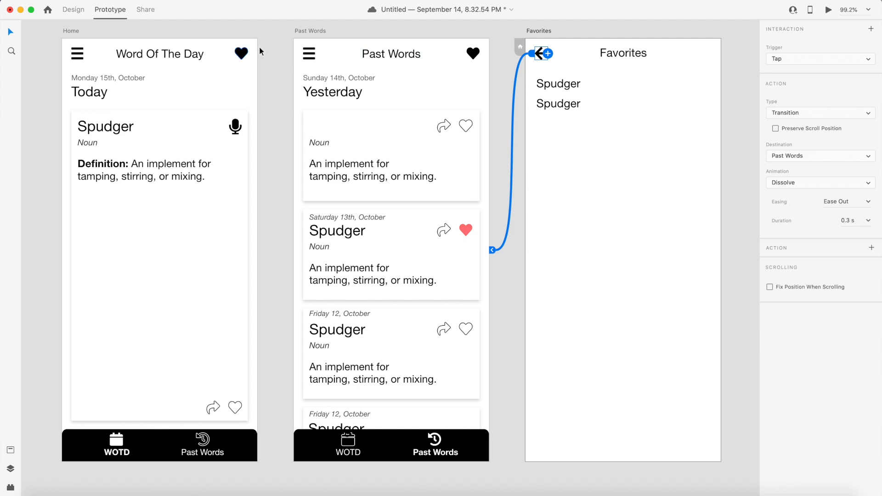
pyautogui.click(279, 33)
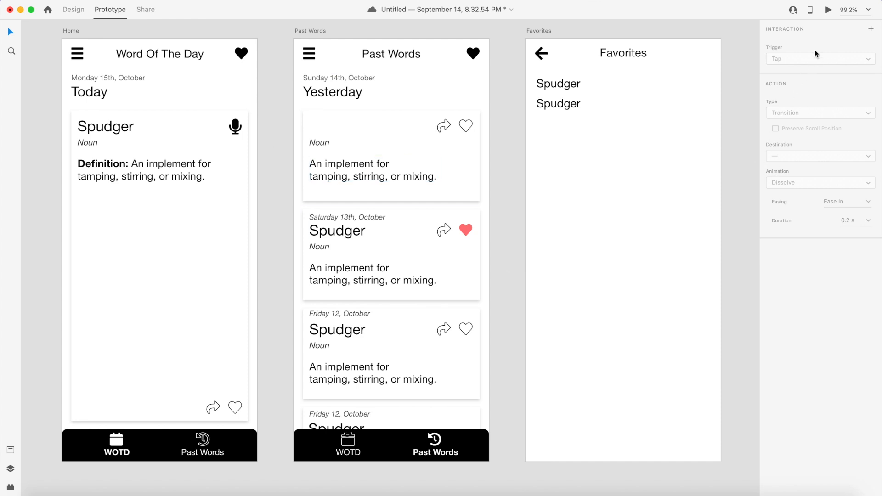
# - Run the desktop preview and test navigation between Home, Past Words and Favorites through the tabs, heart and back arrow
pyautogui.click(831, 12)
pyautogui.moveTo(346, 16); pyautogui.dragTo(409, 43)
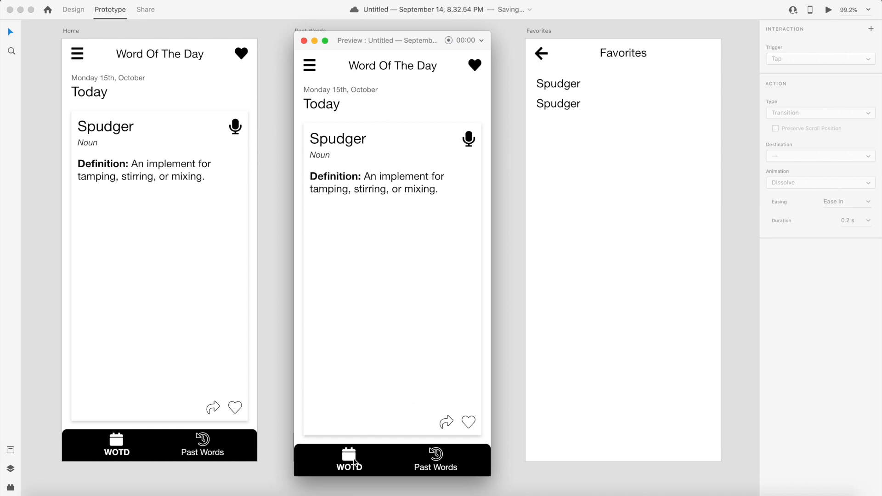
pyautogui.click(432, 456)
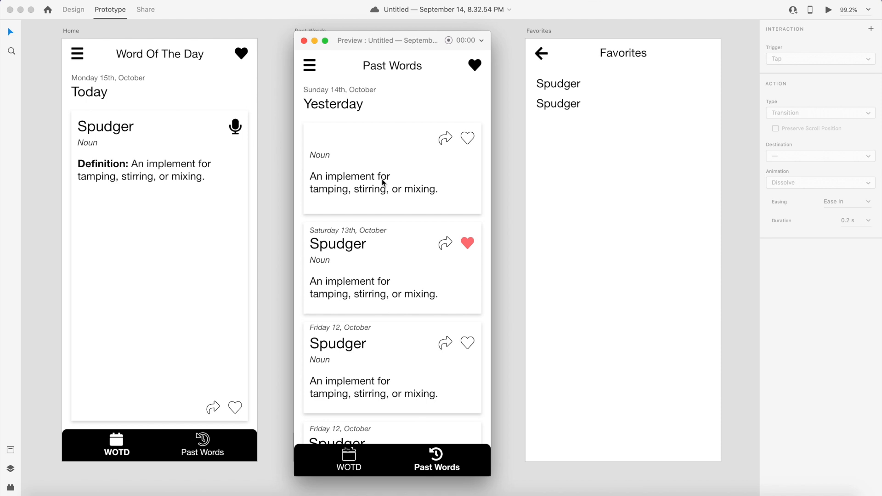
pyautogui.moveTo(401, 46); pyautogui.dragTo(429, 49)
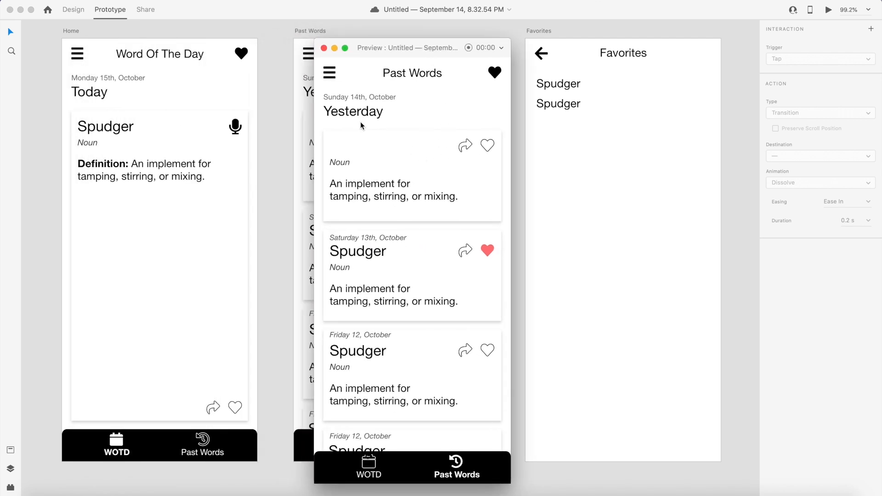
pyautogui.click(495, 74)
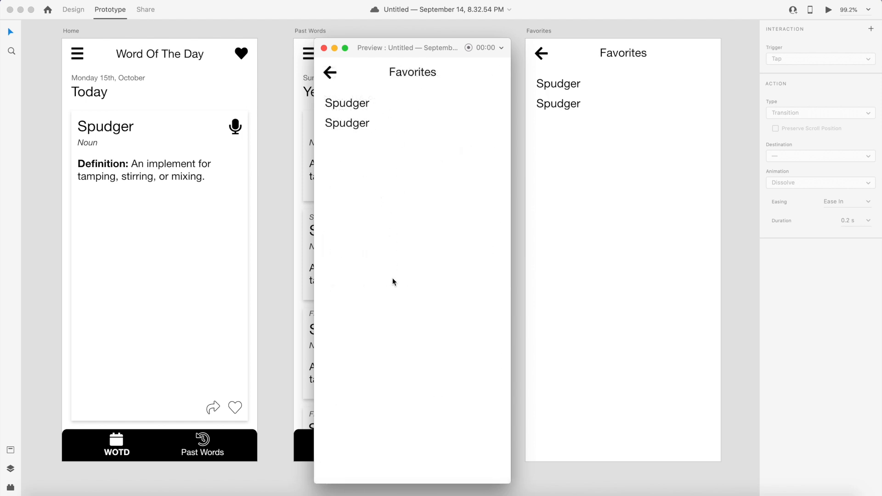
pyautogui.click(329, 72)
pyautogui.click(358, 464)
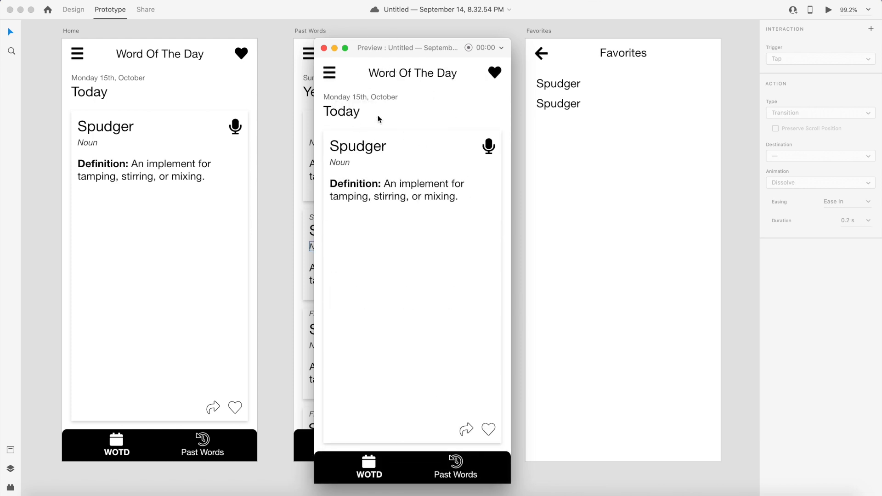
pyautogui.click(324, 48)
# - Return to design mode and save the file
pyautogui.press('super+1')
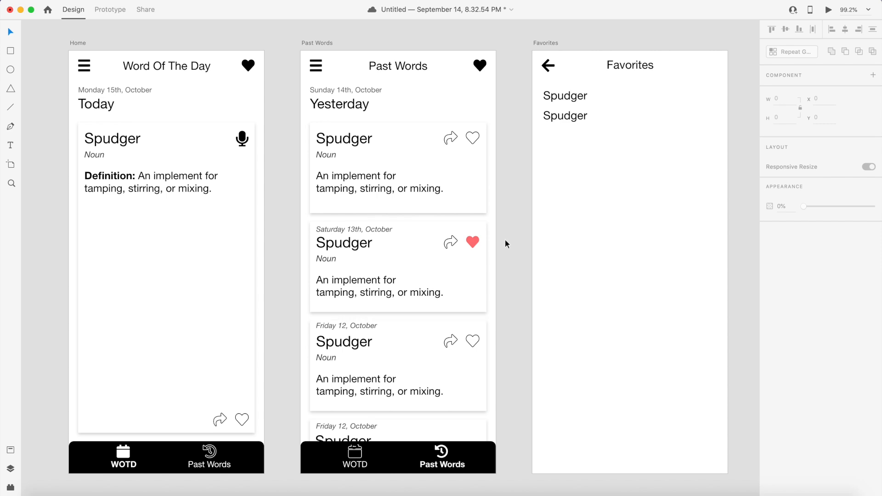
pyautogui.press('super+s')
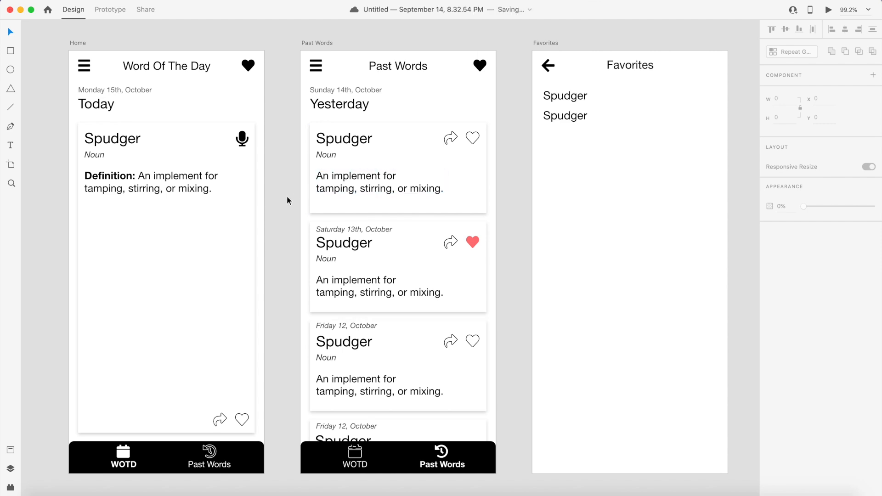